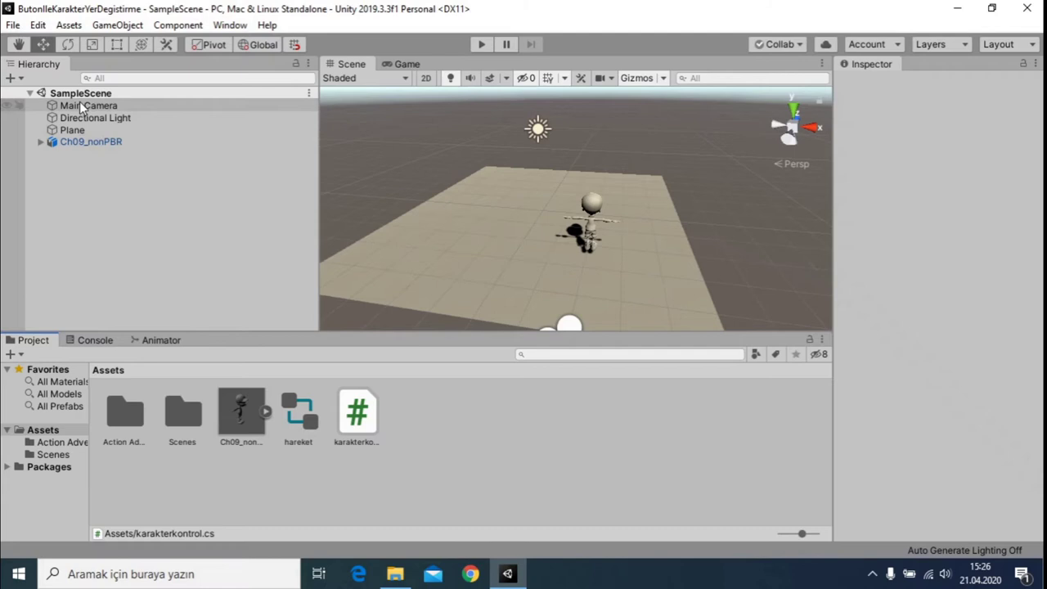
# Open the Hierarchy's + create menu
pyautogui.click(11, 78)
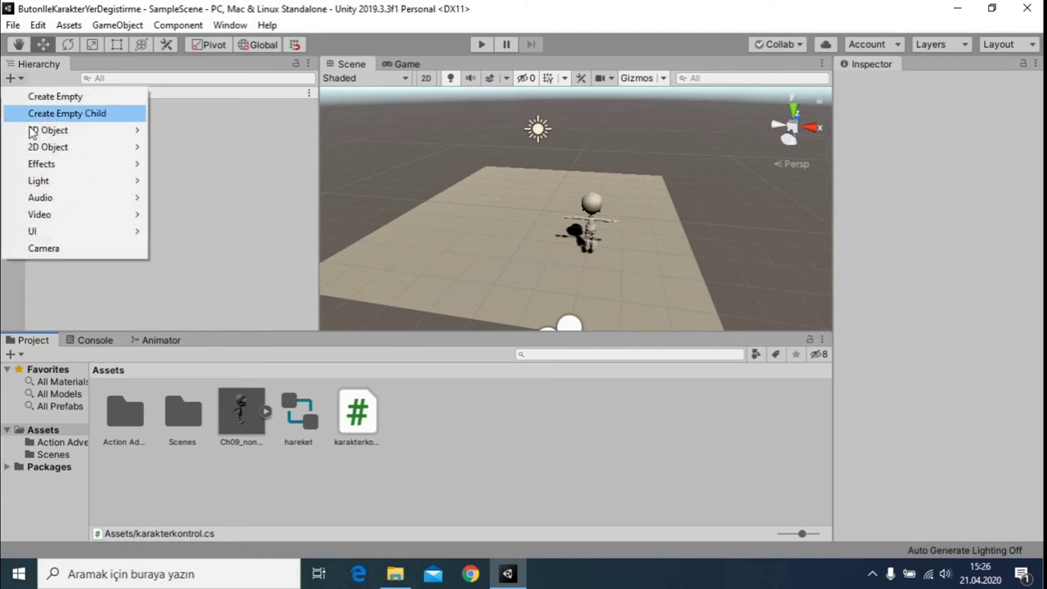
# Add a UI Canvas and set its Canvas Scaler to Scale With Screen Size at 800×600
pyautogui.moveTo(48, 234)
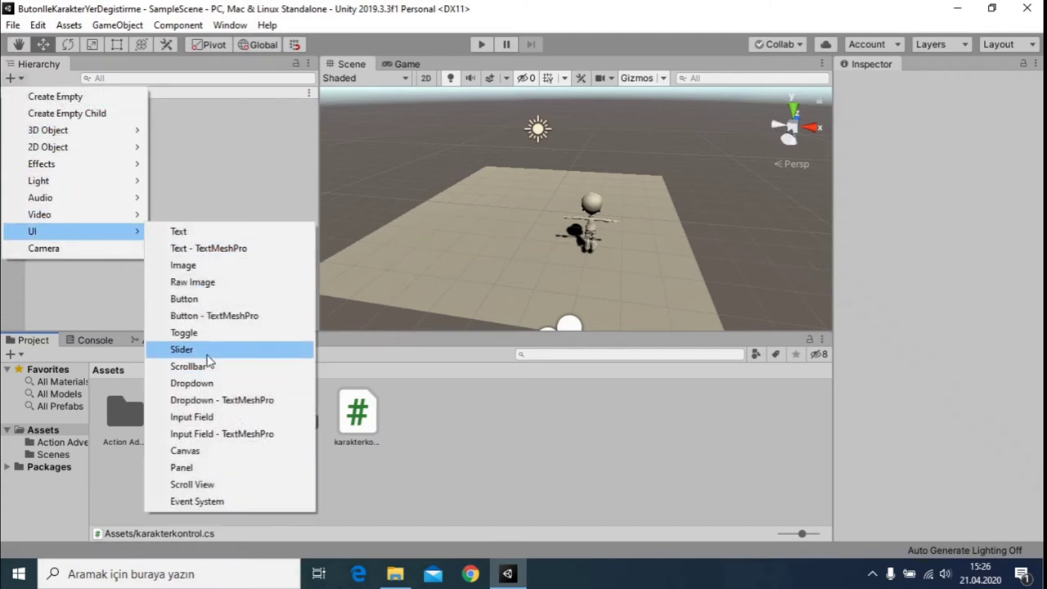
pyautogui.click(191, 453)
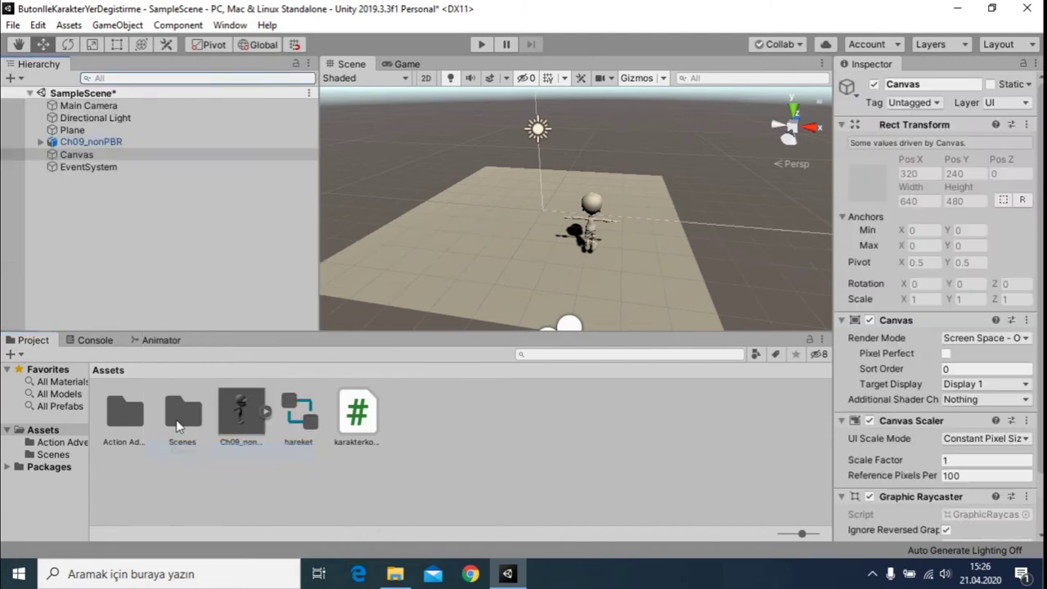
pyautogui.click(79, 157)
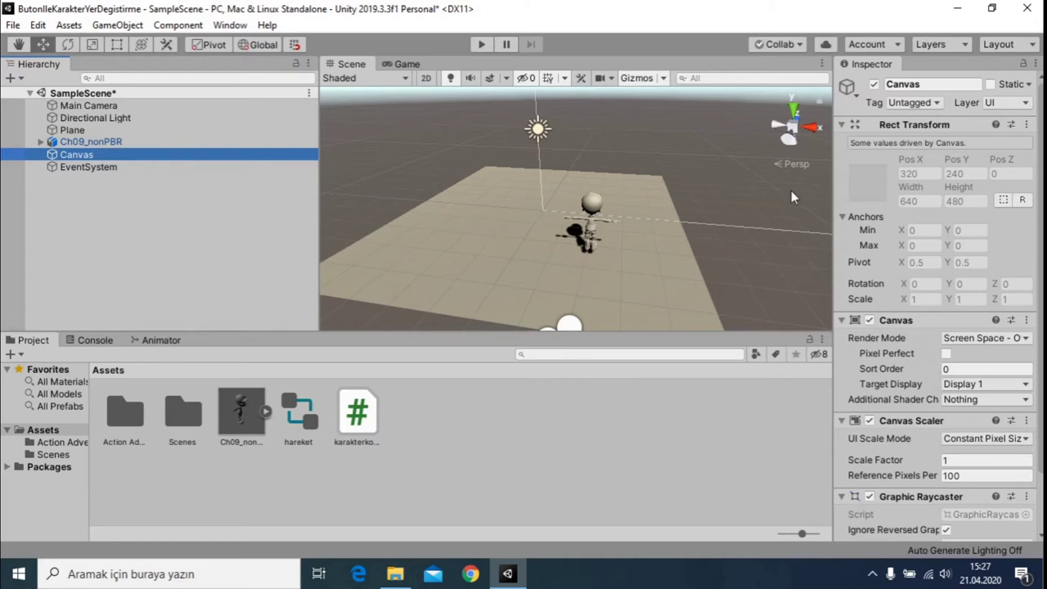
pyautogui.click(971, 443)
pyautogui.click(970, 468)
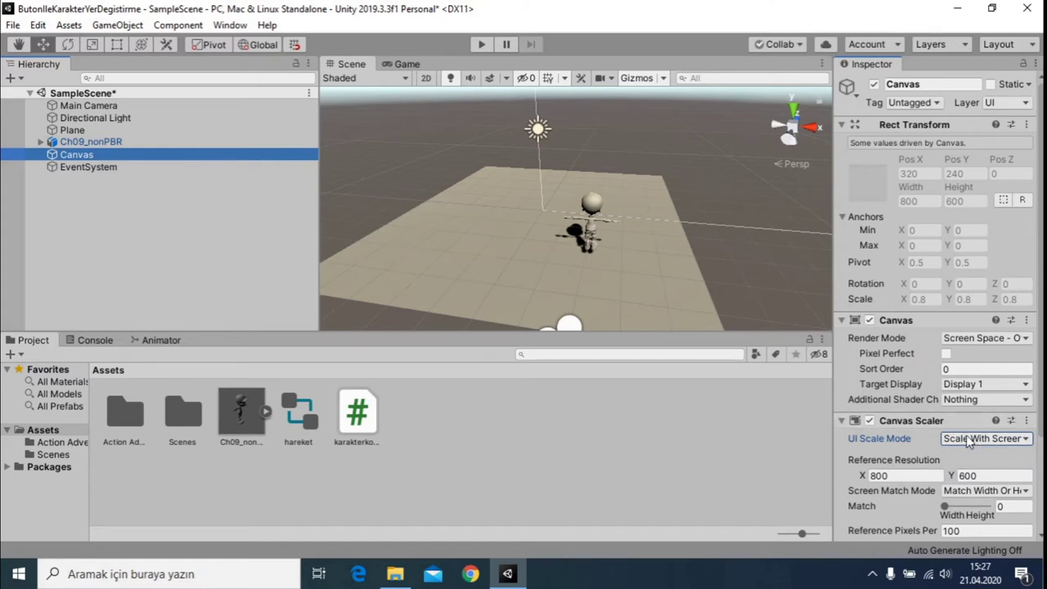
# Add a UI Button as a child of the Canvas
pyautogui.click(93, 154)
pyautogui.rightClick(93, 154)
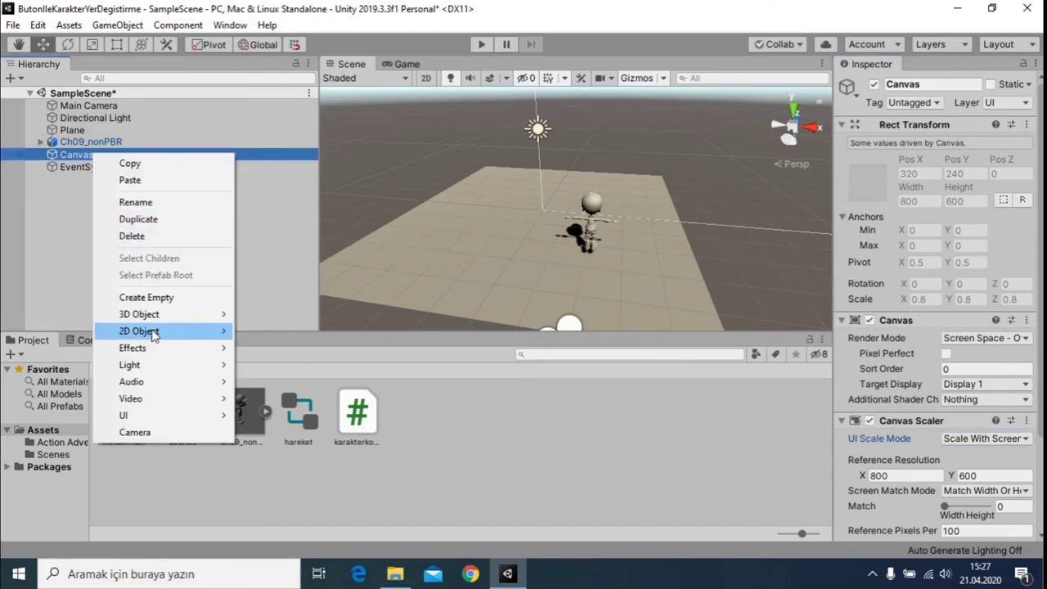
pyautogui.moveTo(151, 330)
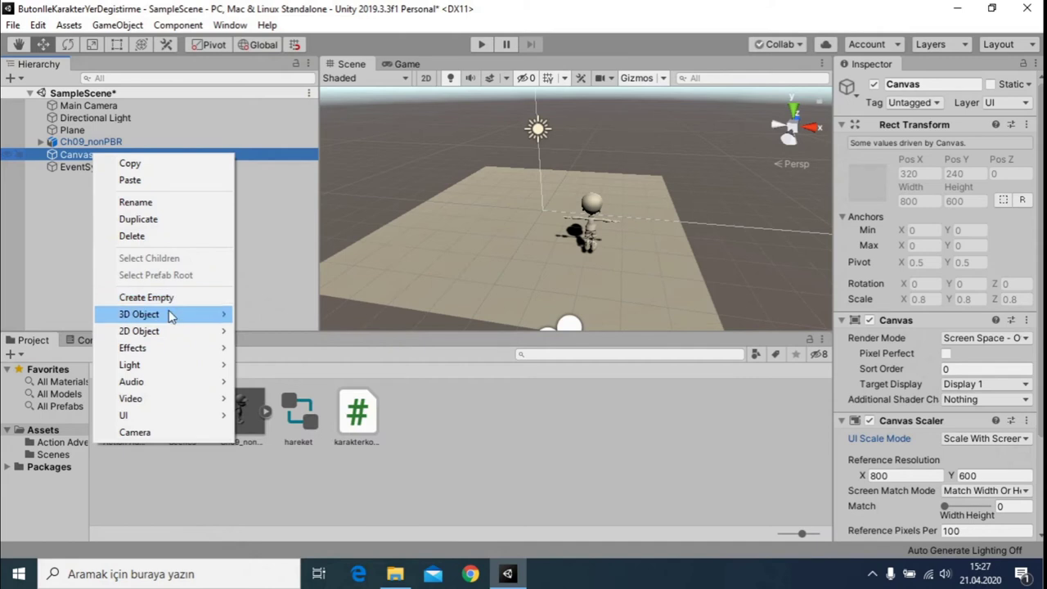
pyautogui.moveTo(203, 320)
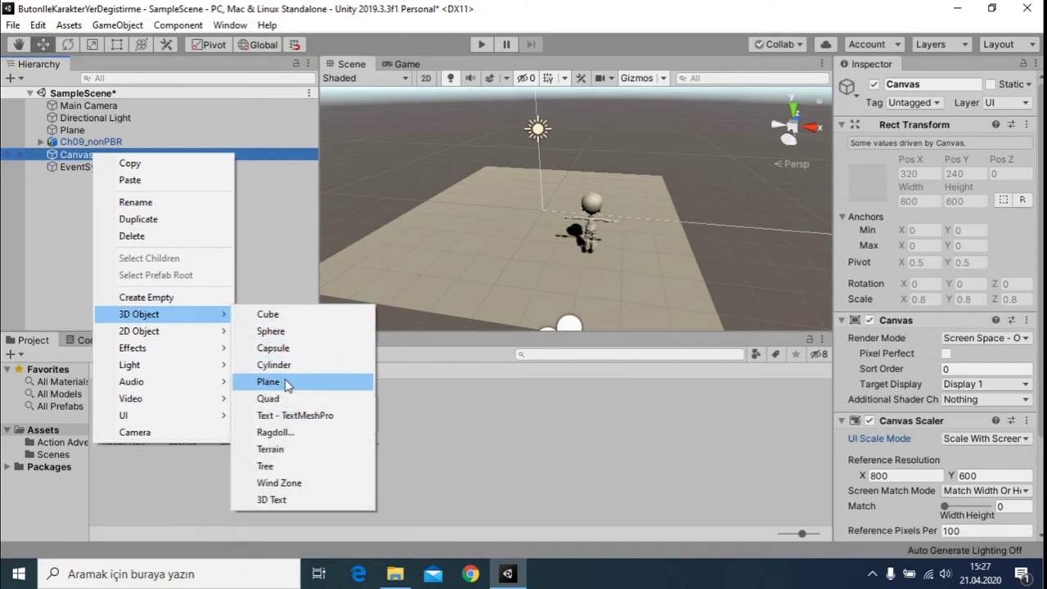
pyautogui.moveTo(216, 415)
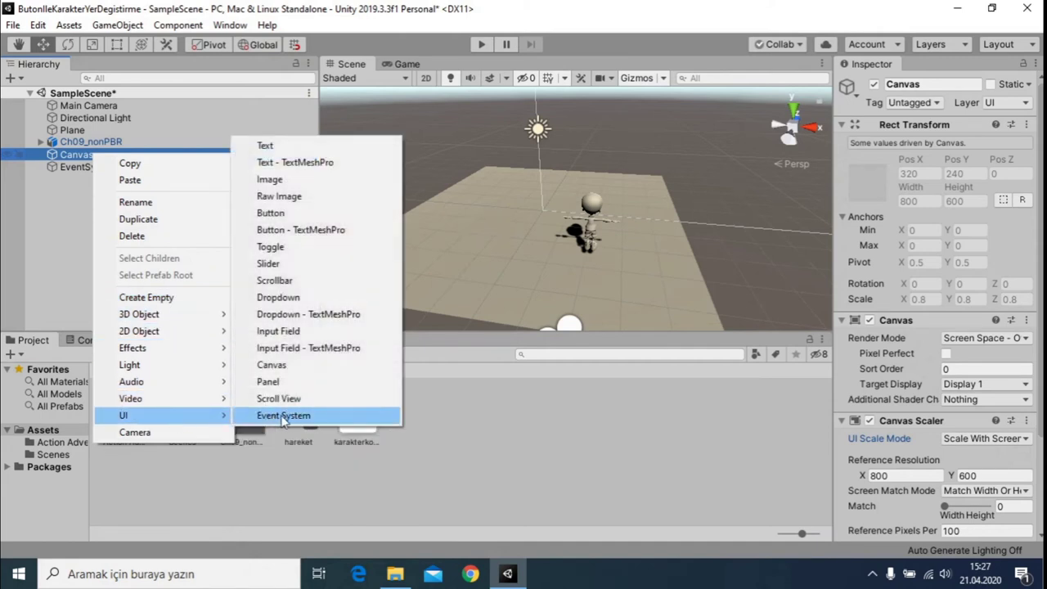
pyautogui.click(271, 213)
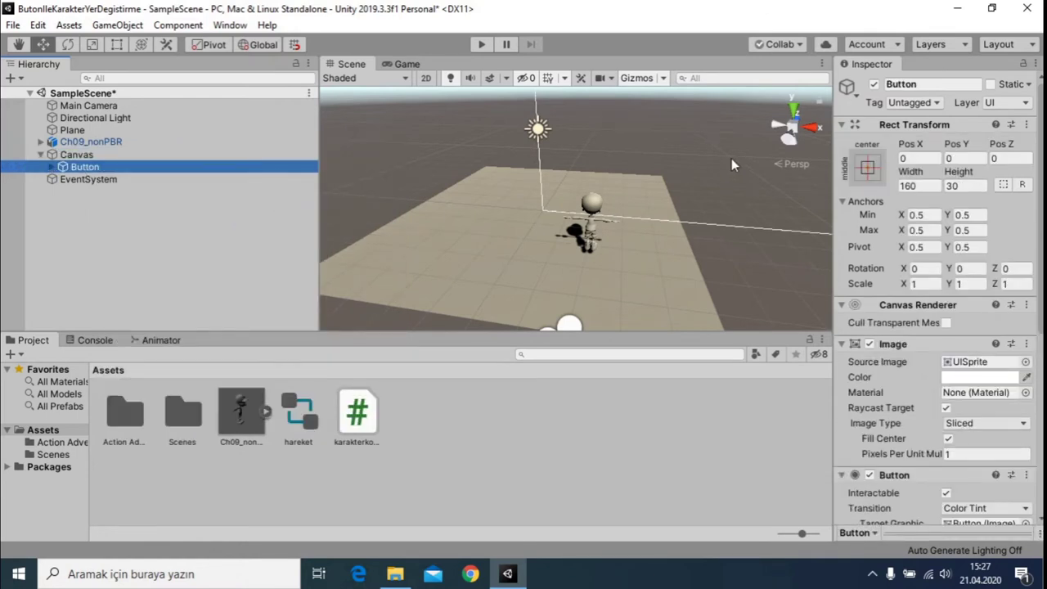
# Rename the new button to 'Isinlan'
pyautogui.click(930, 86)
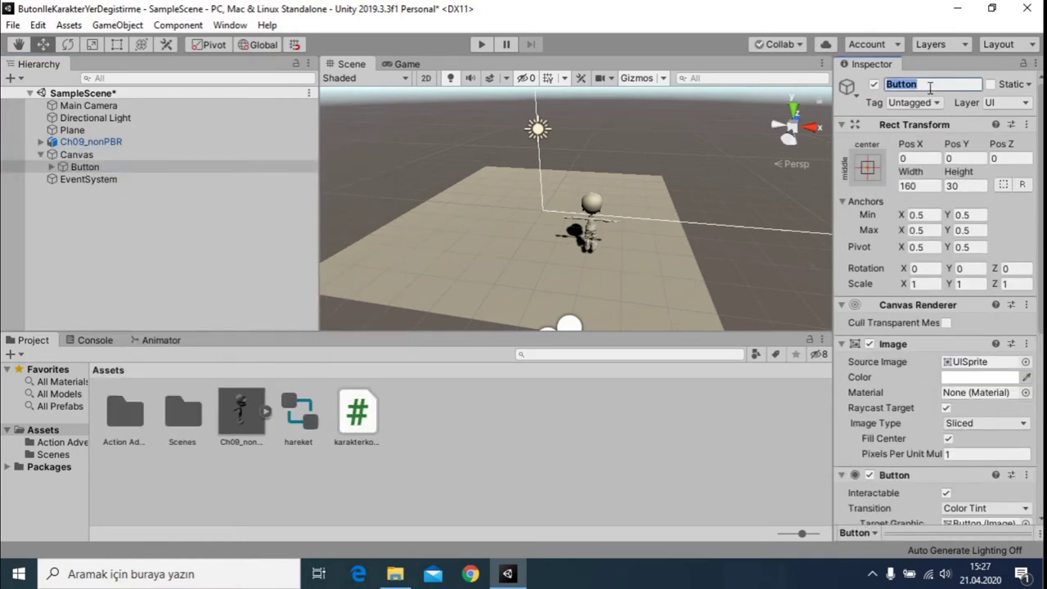
pyautogui.press('BackSpace')
pyautogui.write('Isinlan')
pyautogui.click(714, 391)
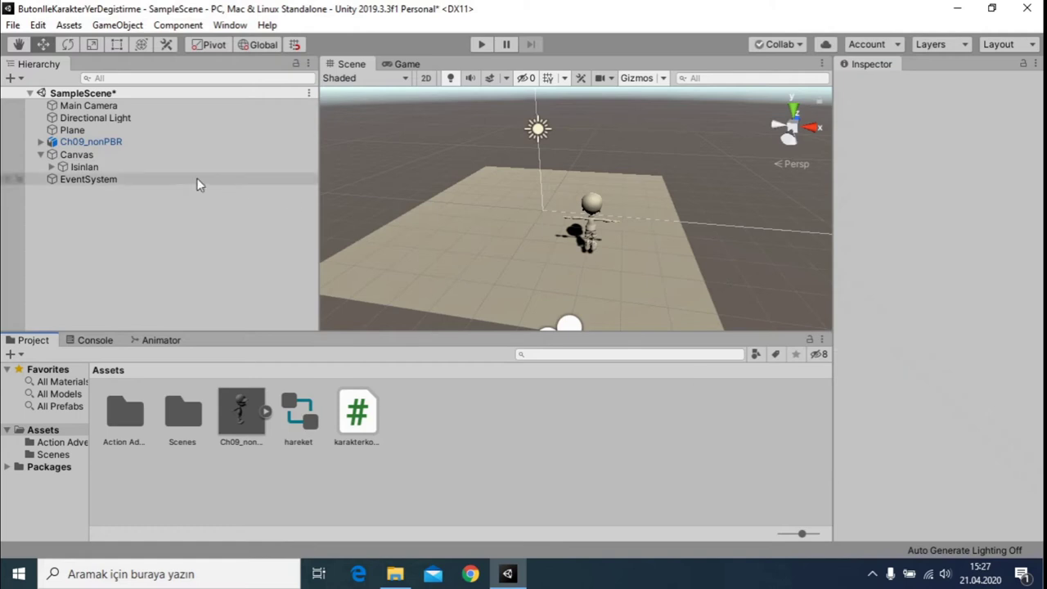
# Show the Game view and select the Text child under the expanded Isinlan button
pyautogui.click(85, 167)
pyautogui.click(403, 64)
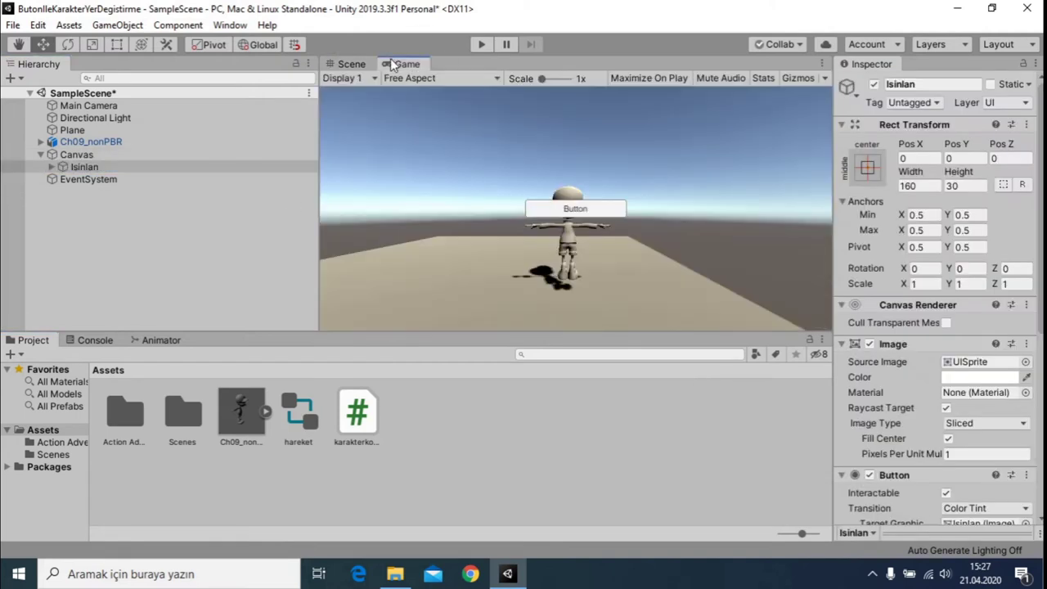
pyautogui.click(125, 168)
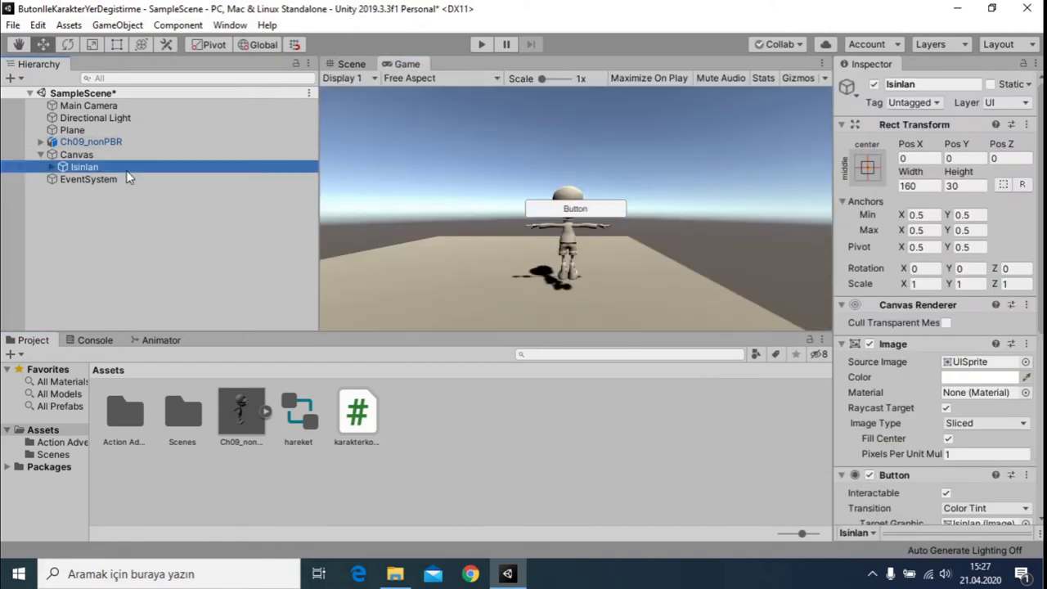
pyautogui.scroll(-5, 949, 465)
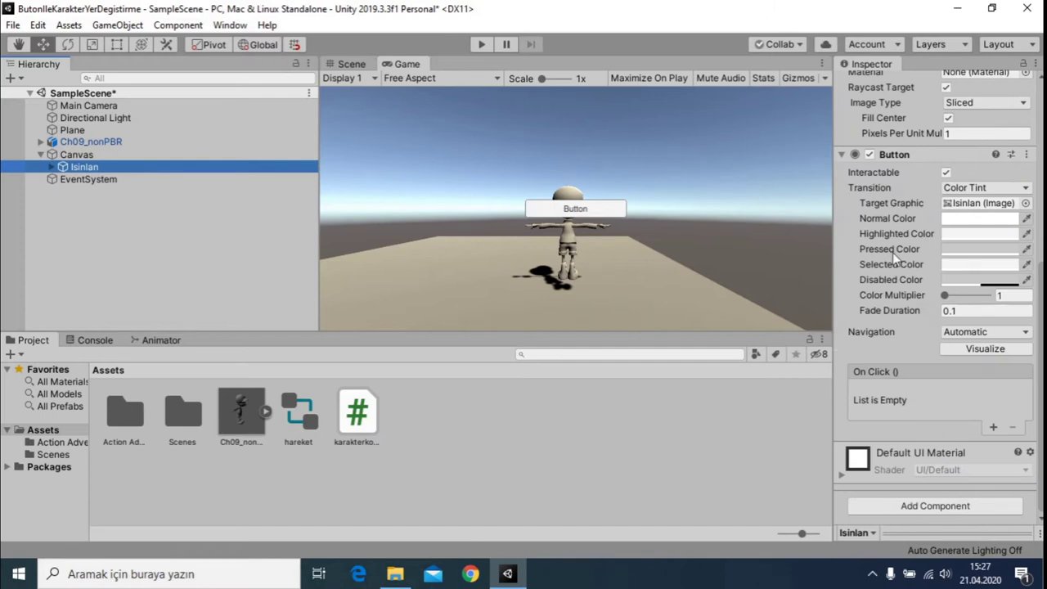
pyautogui.scroll(2, 911, 410)
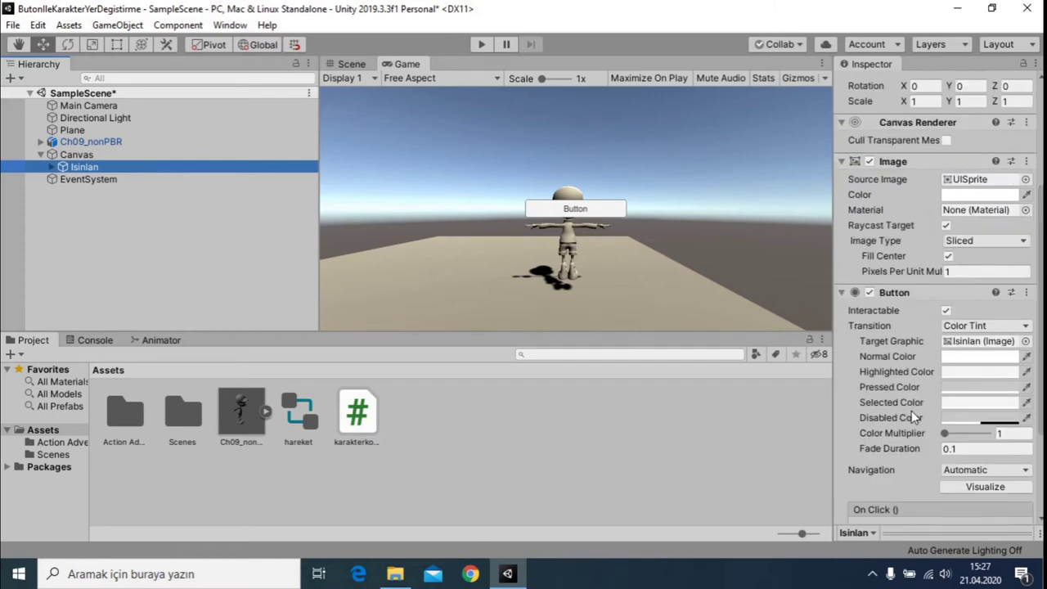
pyautogui.scroll(4, 911, 411)
pyautogui.scroll(1, 912, 413)
pyautogui.scroll(-3, 912, 413)
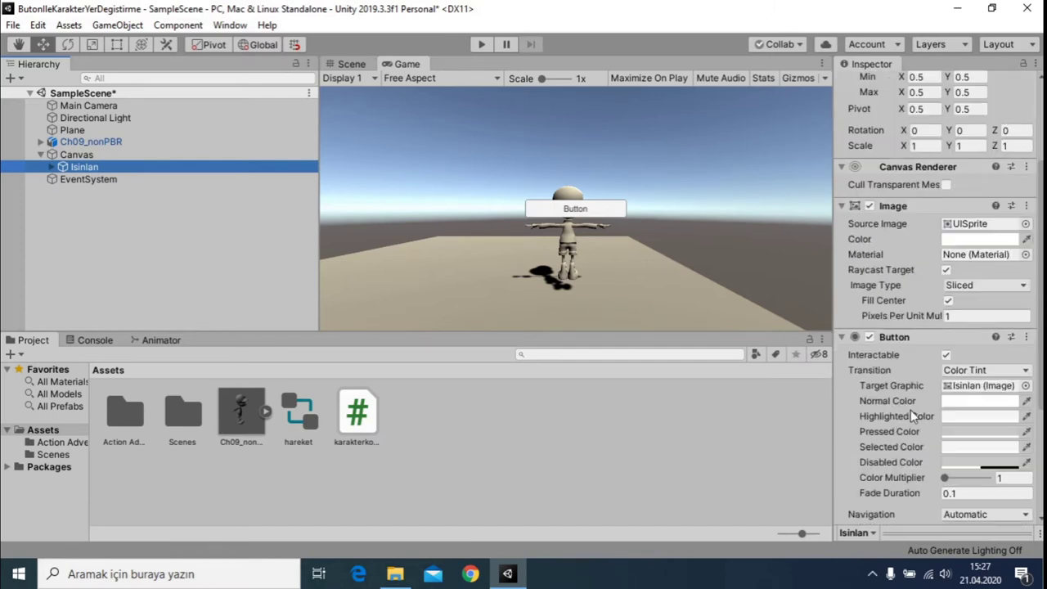
pyautogui.click(49, 168)
pyautogui.click(90, 180)
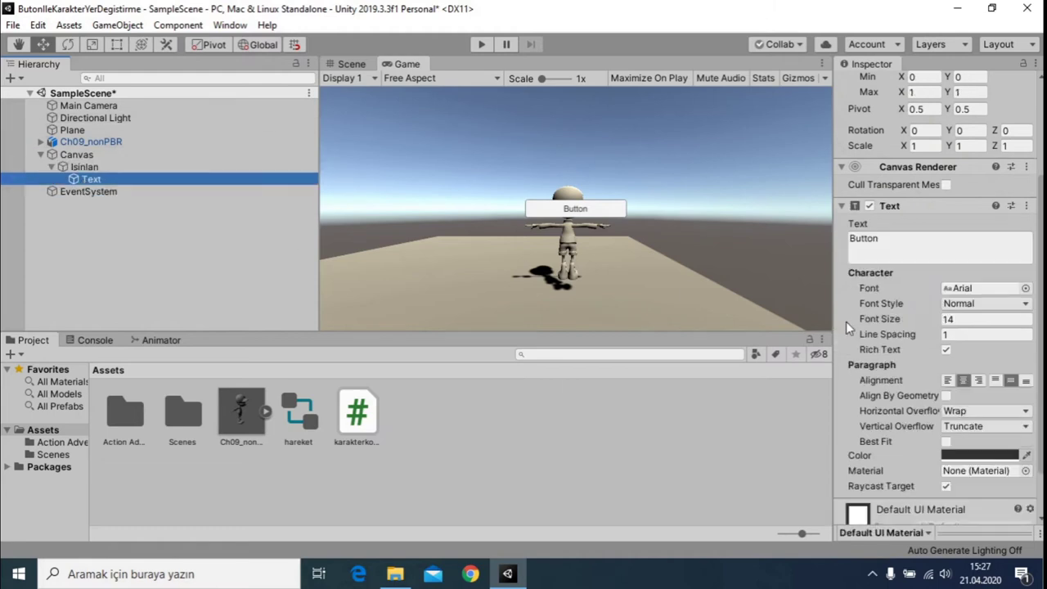
# Replace the label text 'Button' with 'Işınlan'
pyautogui.click(908, 243)
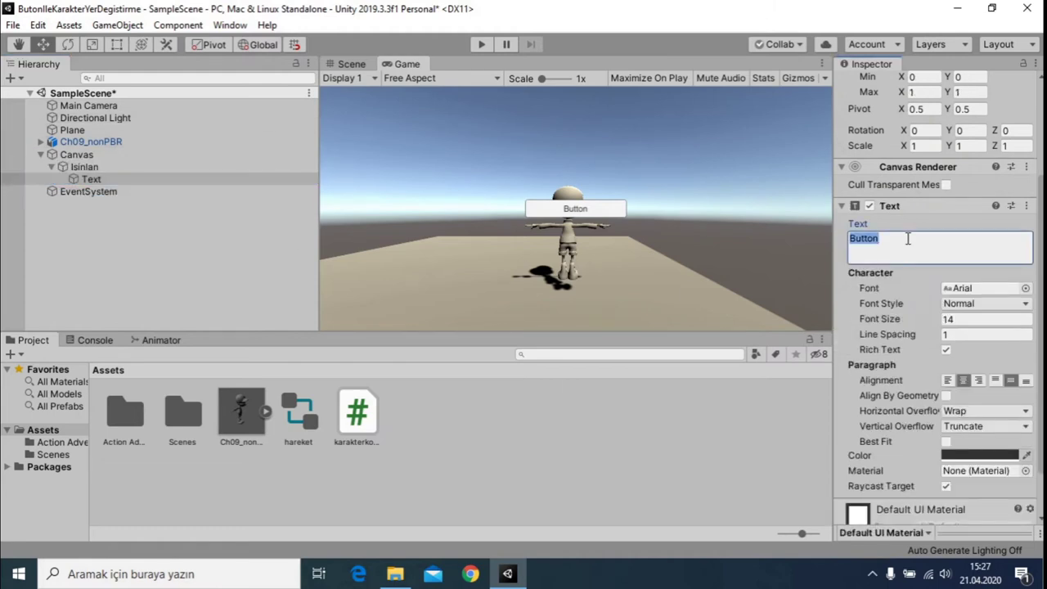
pyautogui.press('BackSpace')
pyautogui.write('Işınlan')
pyautogui.scroll(5, 907, 238)
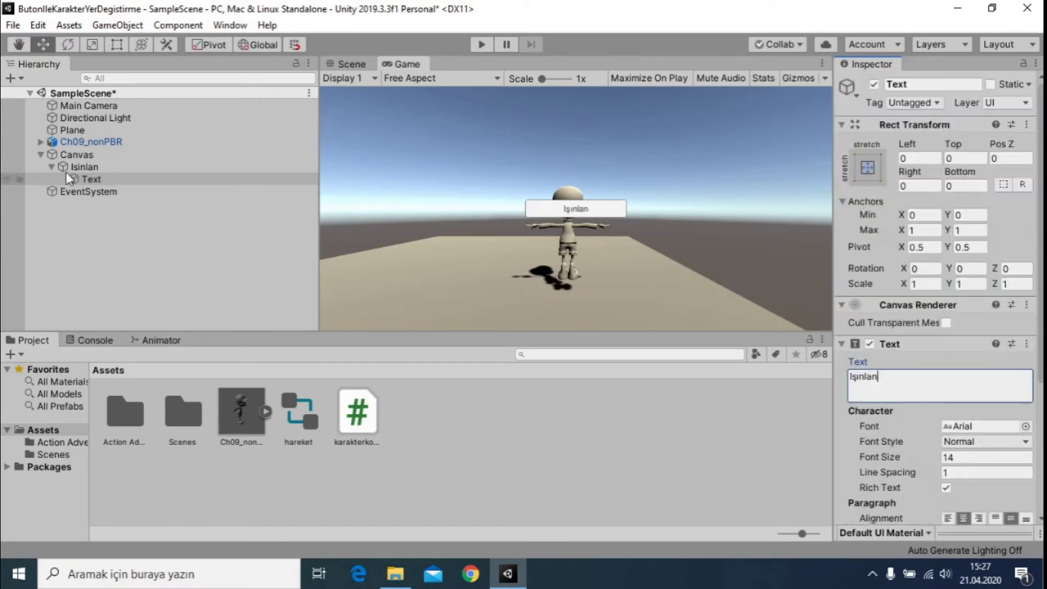
pyautogui.click(90, 167)
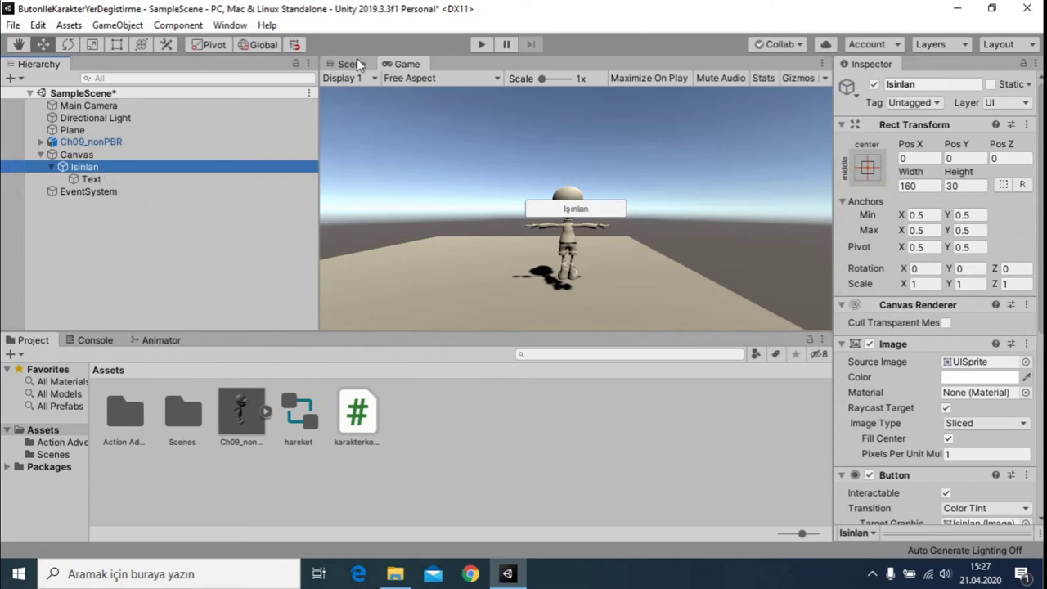
# Move the Isinlan button to Pos X 280, Pos Y -136 and check it in the Game view
pyautogui.click(352, 63)
pyautogui.doubleClick(99, 167)
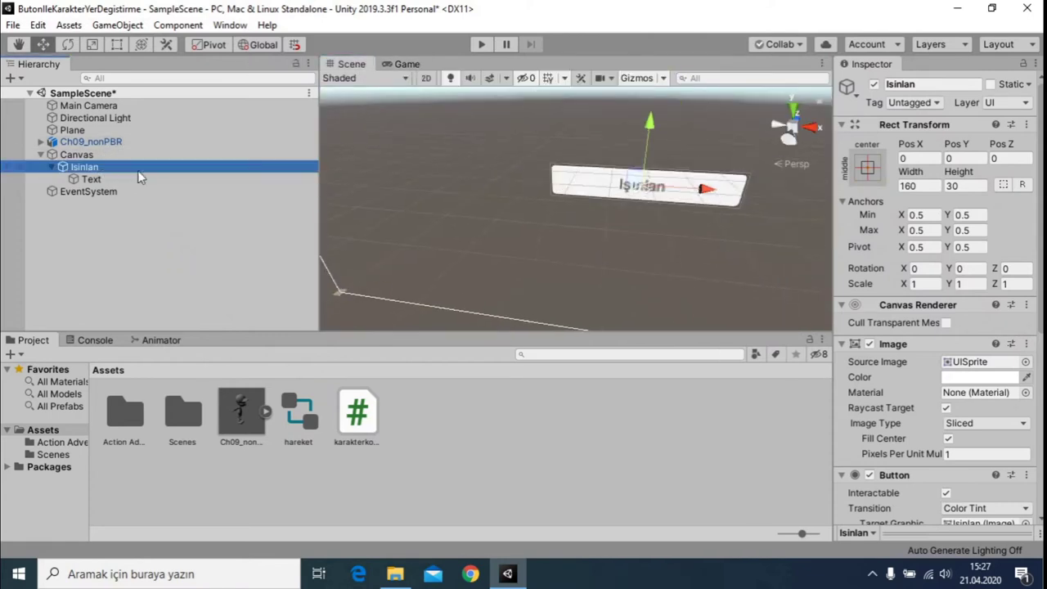
pyautogui.moveTo(637, 216); pyautogui.dragTo(769, 242)
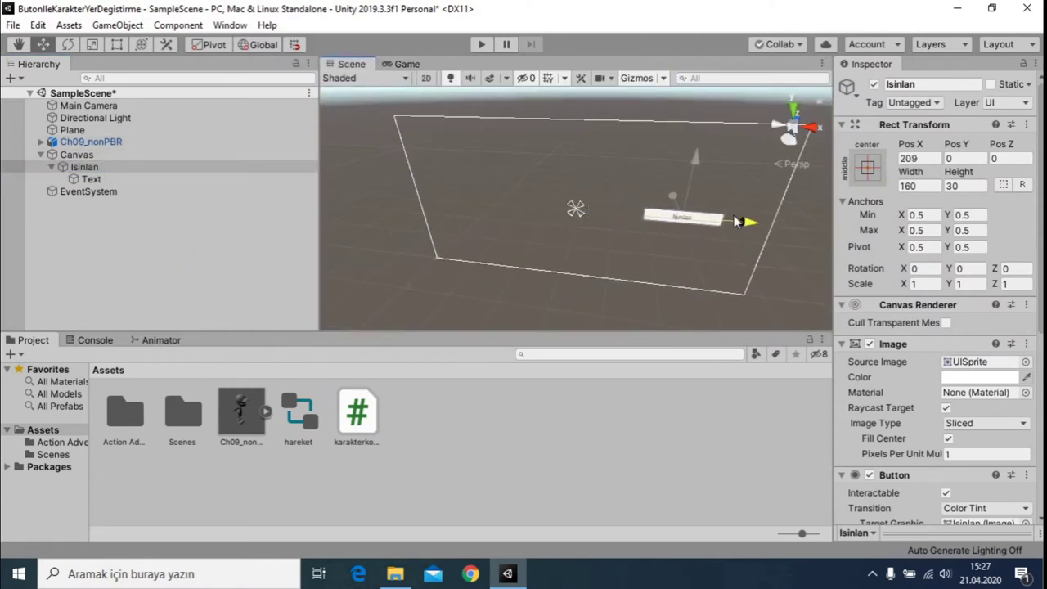
pyautogui.moveTo(721, 188); pyautogui.dragTo(721, 228)
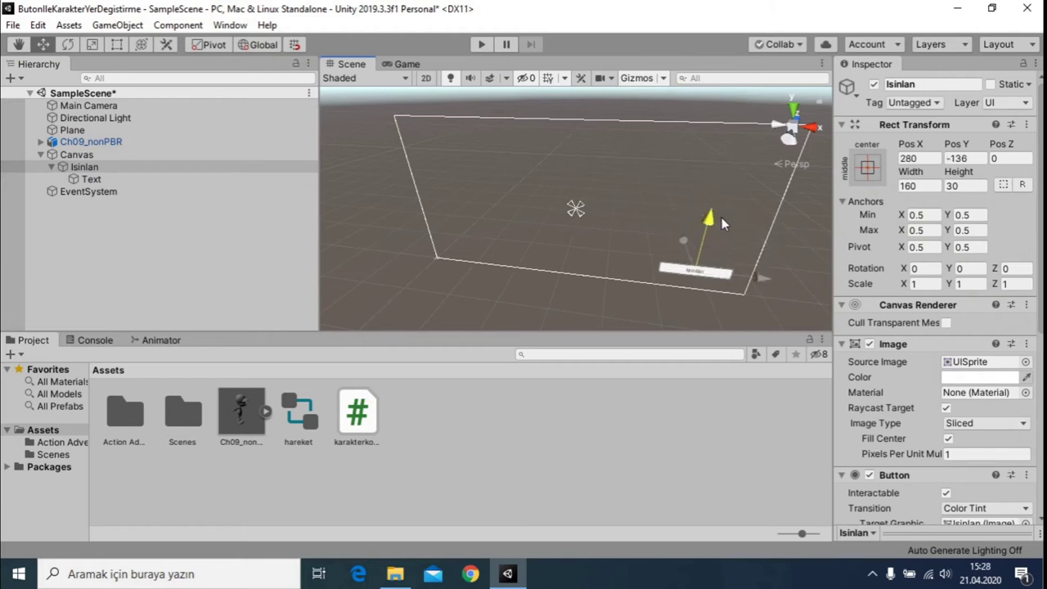
pyautogui.click(401, 65)
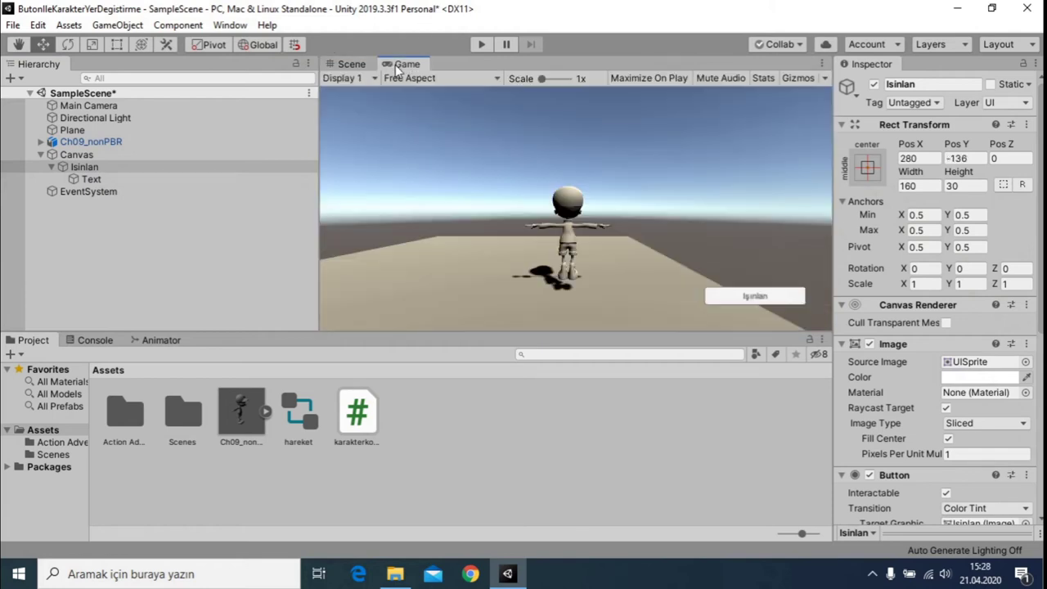
# Inspect Ch09_nonPBR's Player tag, Animator and Character Controller settings
pyautogui.click(342, 65)
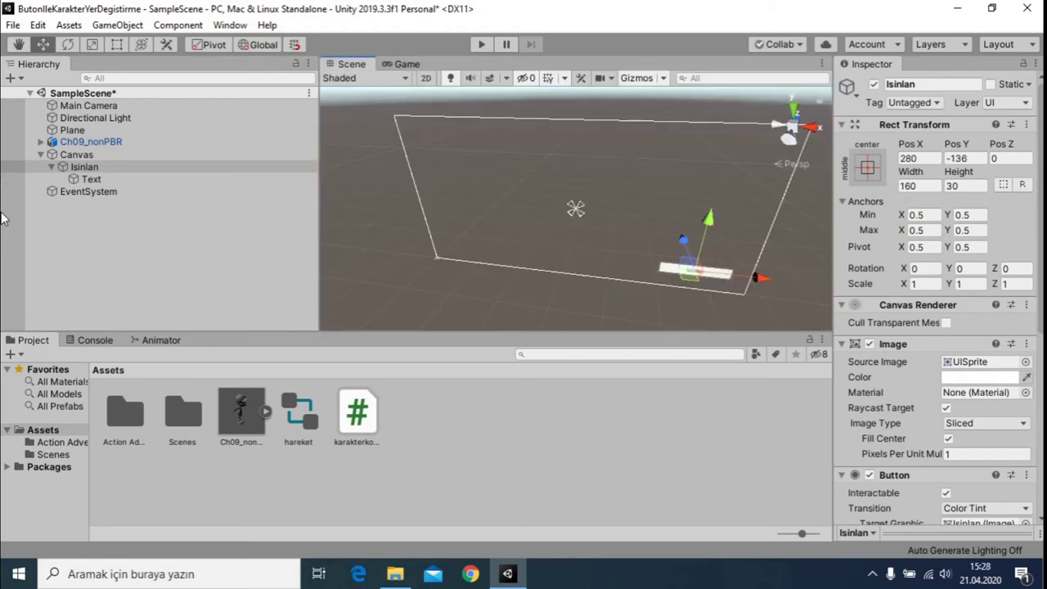
pyautogui.click(90, 168)
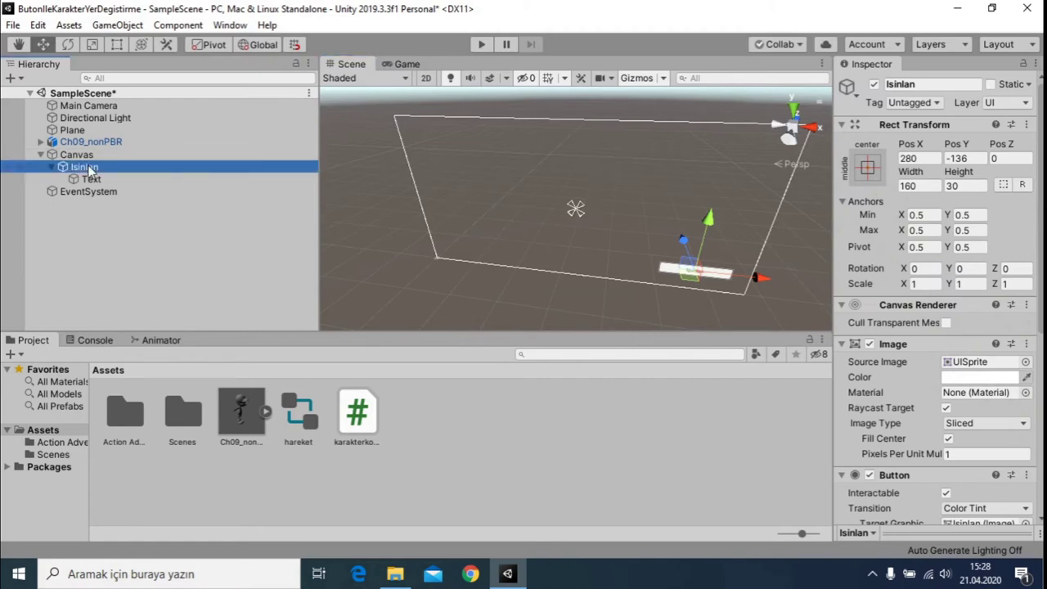
pyautogui.click(416, 63)
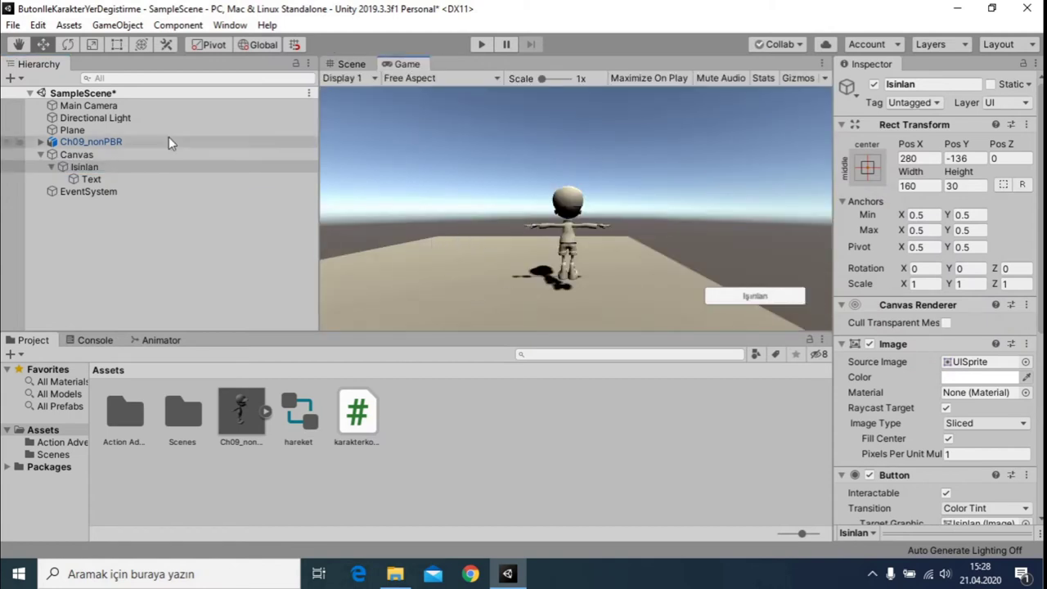
pyautogui.click(65, 144)
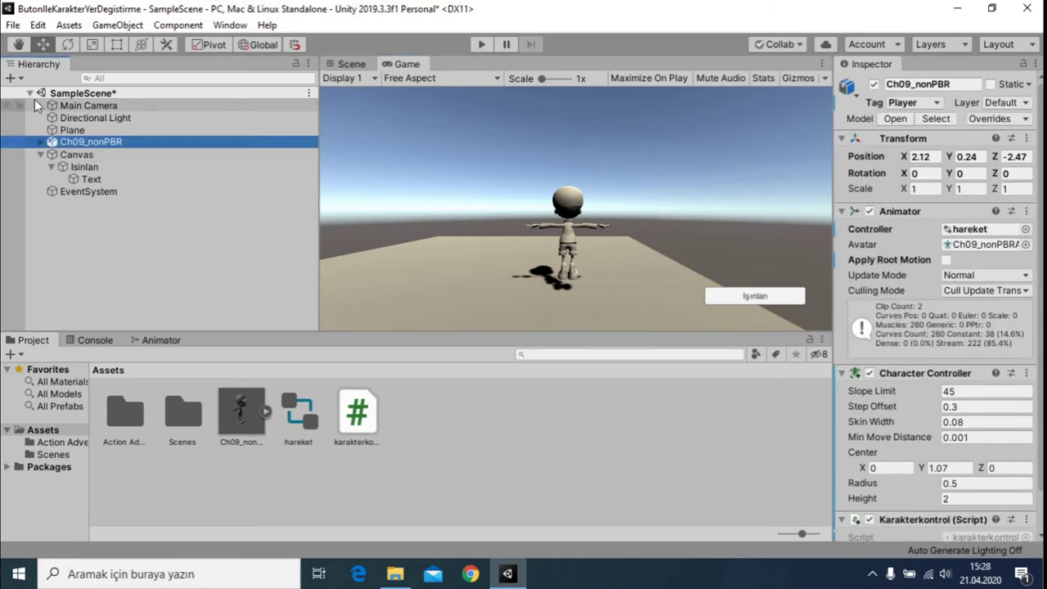
# Add a first cube, then delete it and frame the character in the Scene view
pyautogui.click(20, 77)
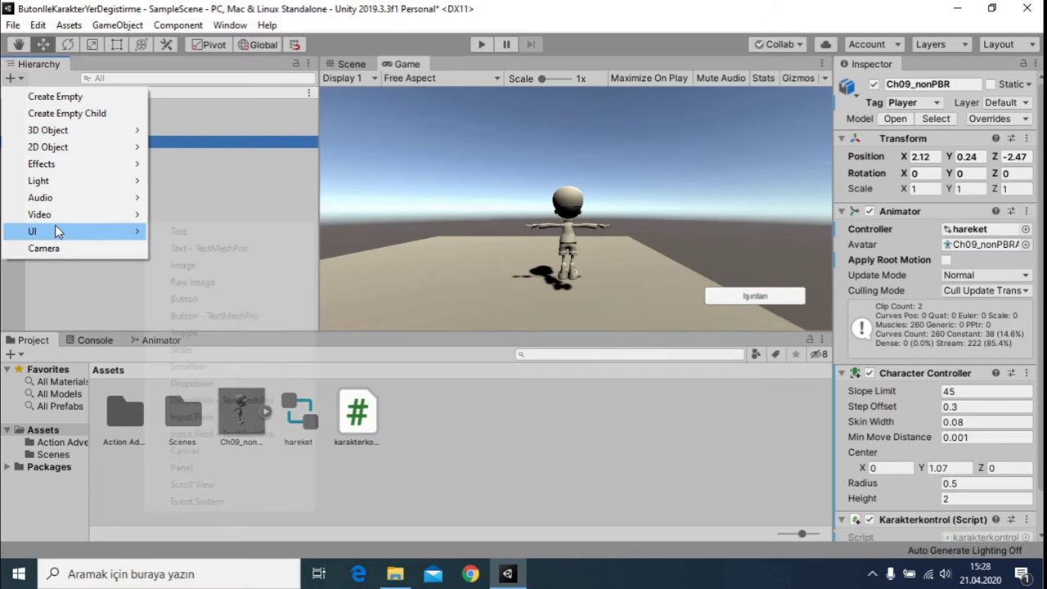
pyautogui.moveTo(74, 134)
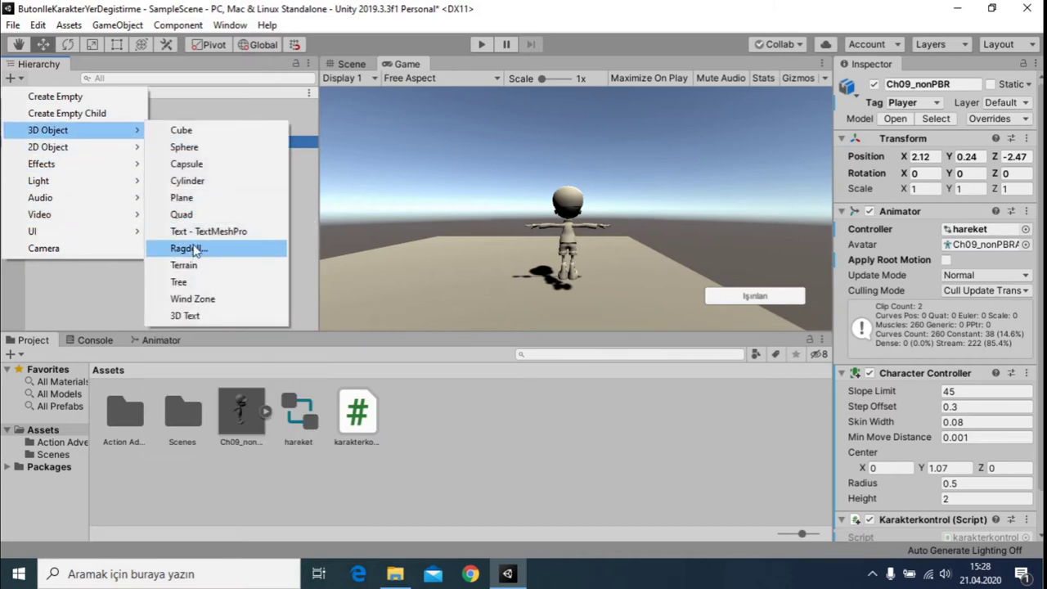
pyautogui.click(192, 131)
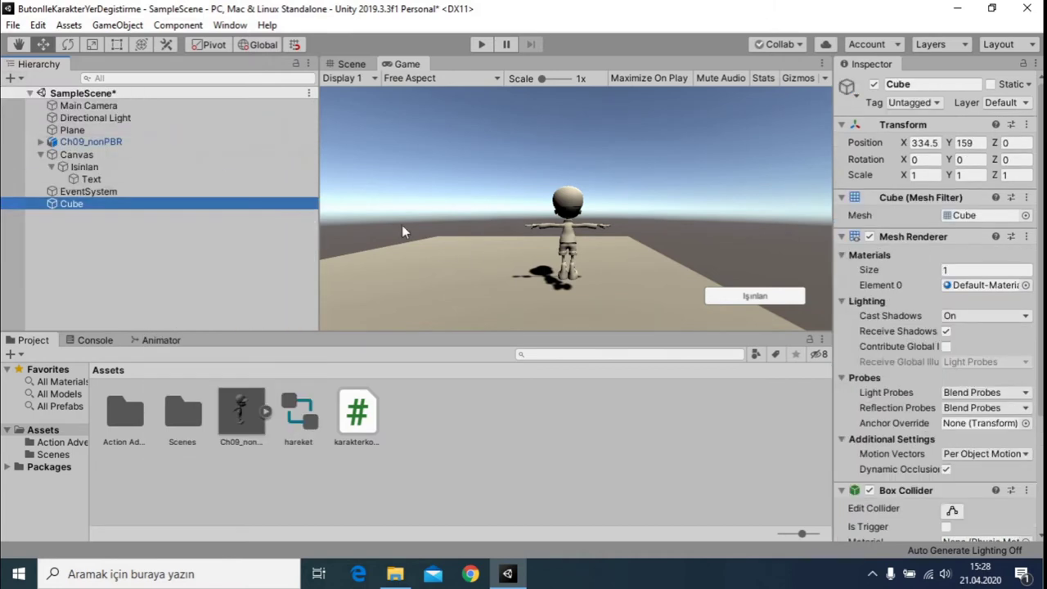
pyautogui.click(339, 63)
pyautogui.doubleClick(151, 205)
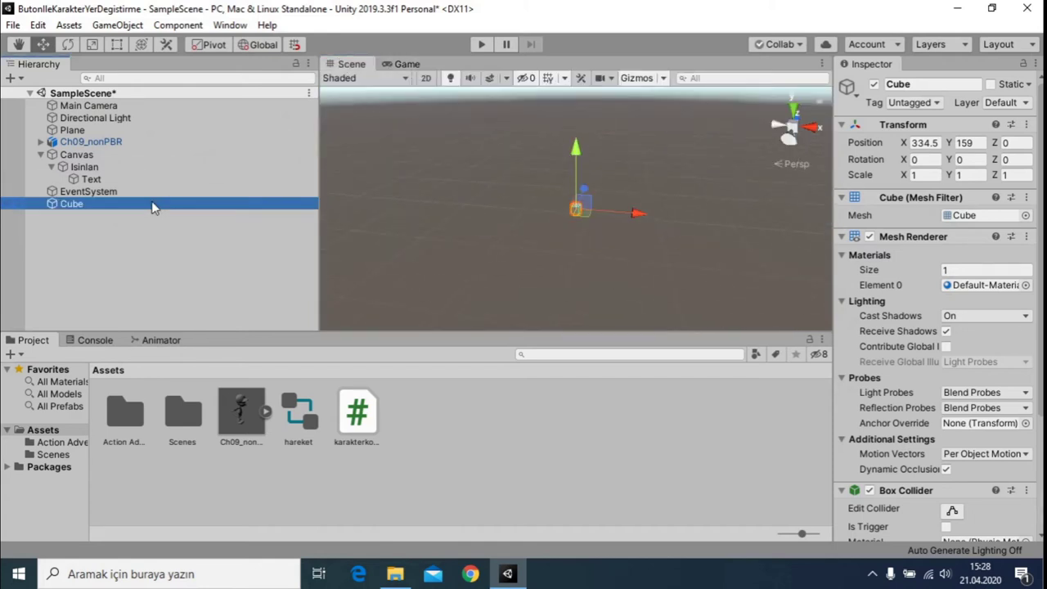
pyautogui.press('F2')
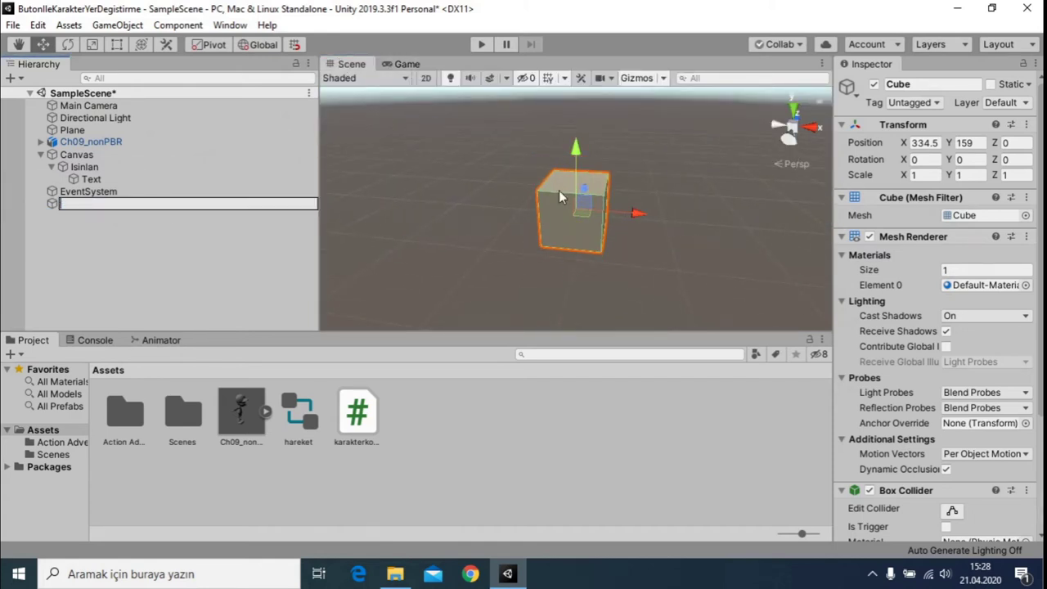
pyautogui.click(139, 235)
pyautogui.click(123, 204)
pyautogui.press('Delete')
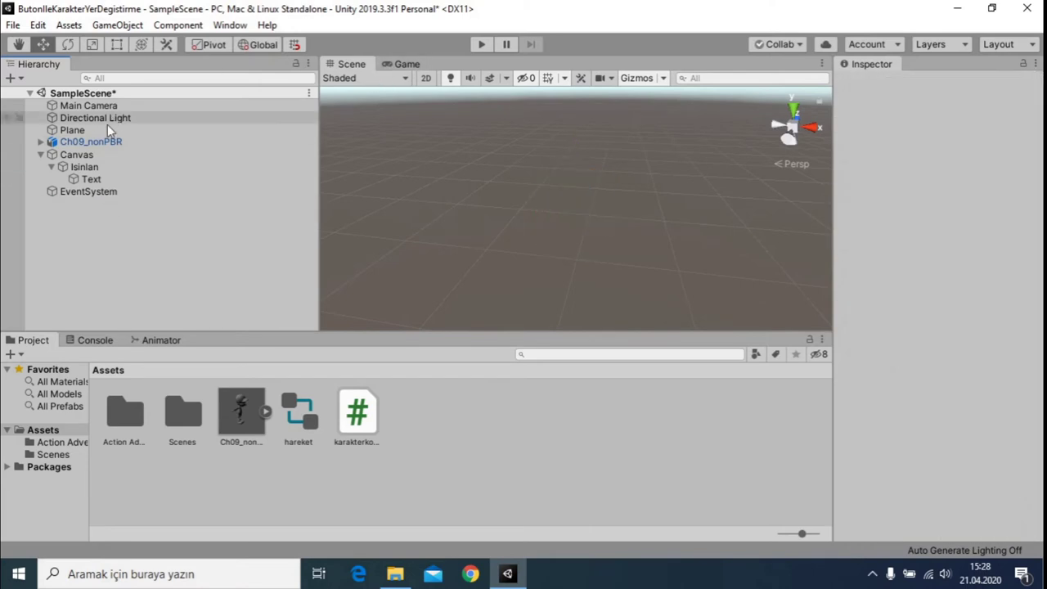
pyautogui.doubleClick(99, 142)
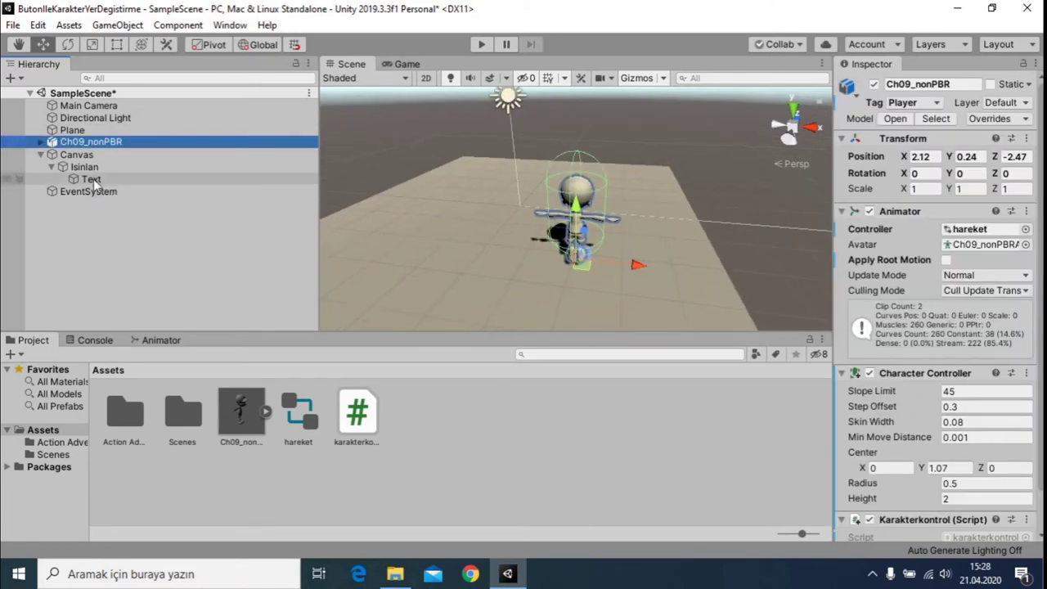
# Add a new cube and drag it to the left of the character
pyautogui.click(13, 78)
pyautogui.moveTo(49, 130)
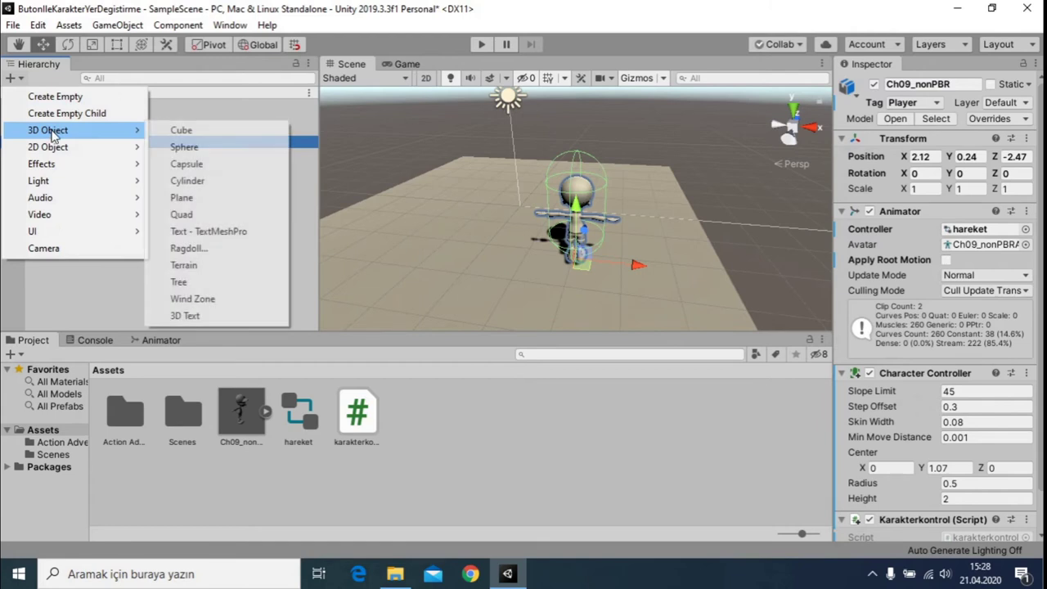
pyautogui.click(193, 136)
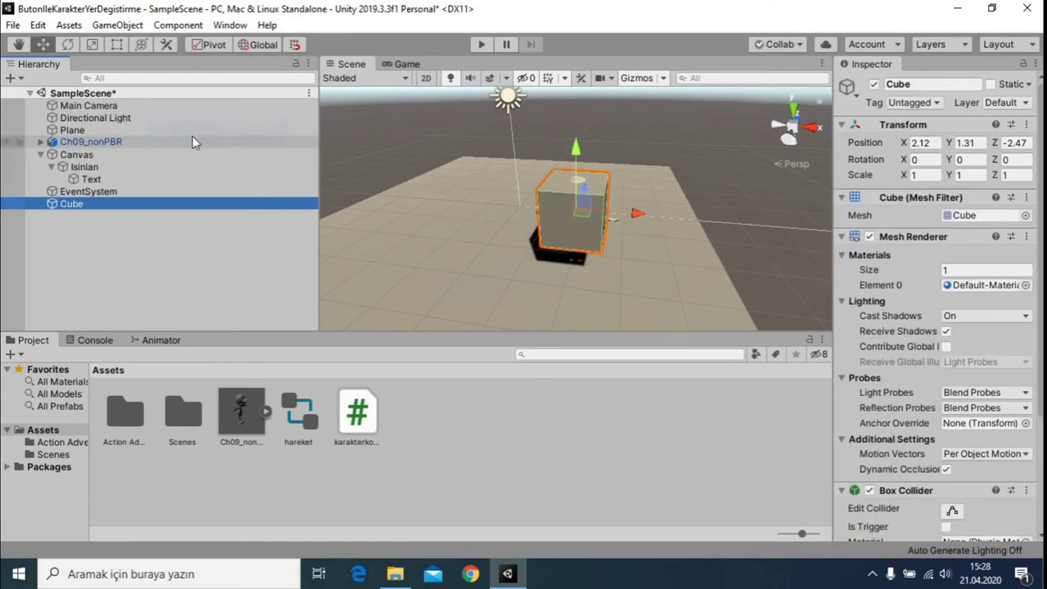
pyautogui.moveTo(617, 214)
pyautogui.mouseDown()
pyautogui.moveTo(455, 212)
pyautogui.moveTo(448, 103)
pyautogui.mouseUp()
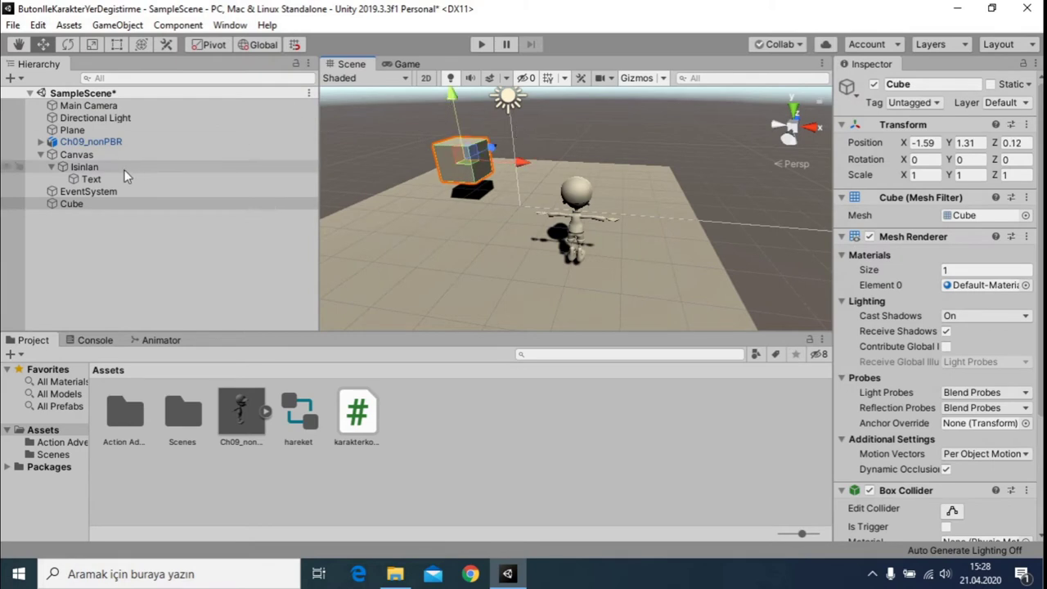
pyautogui.click(88, 168)
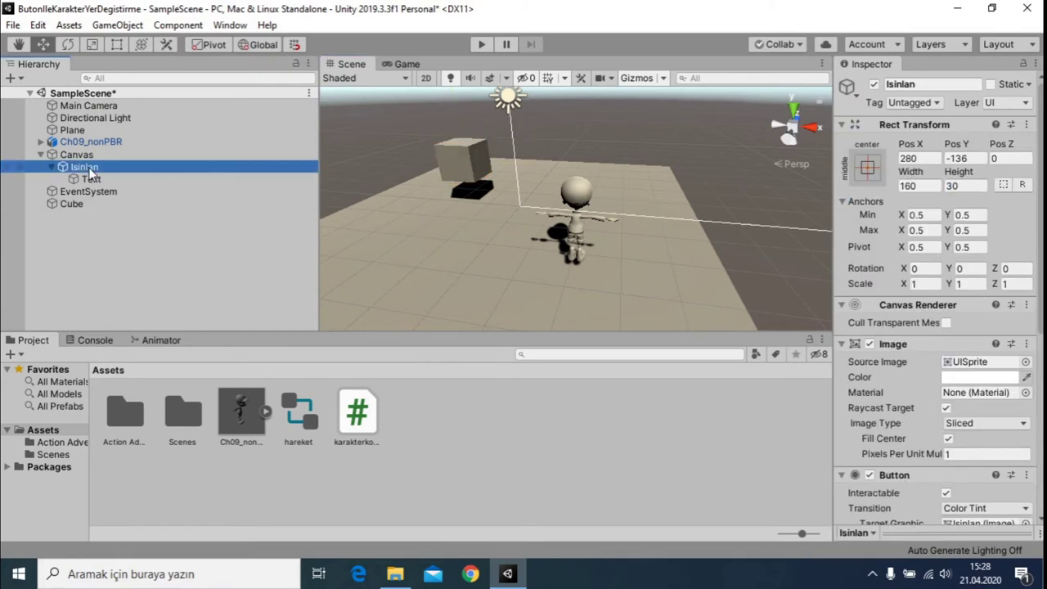
pyautogui.doubleClick(90, 168)
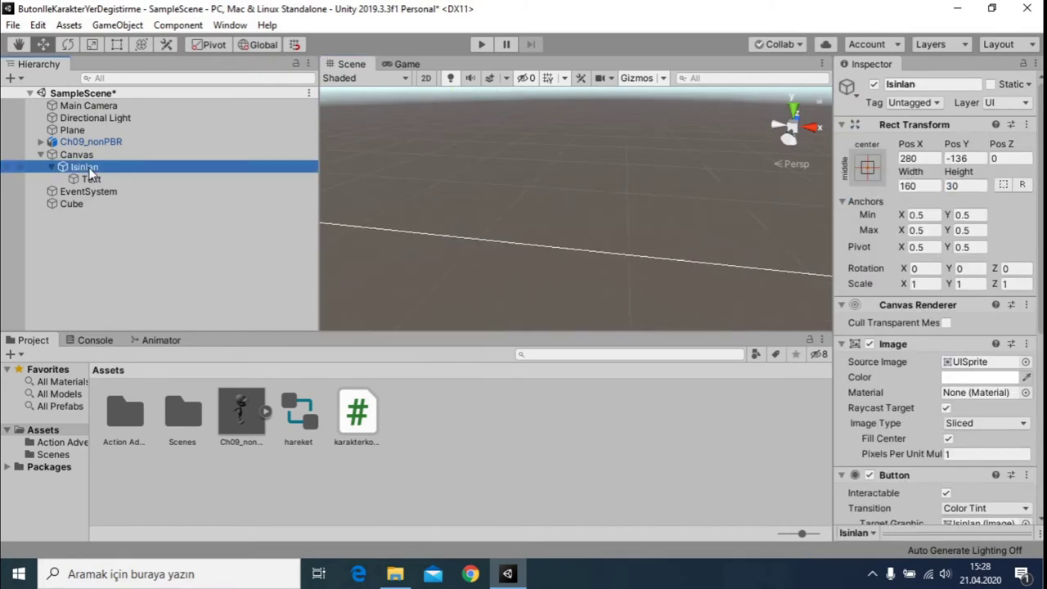
# Create and attach a new script named yerdegistir to Isinlan, then open it for editing
pyautogui.scroll(-5, 987, 410)
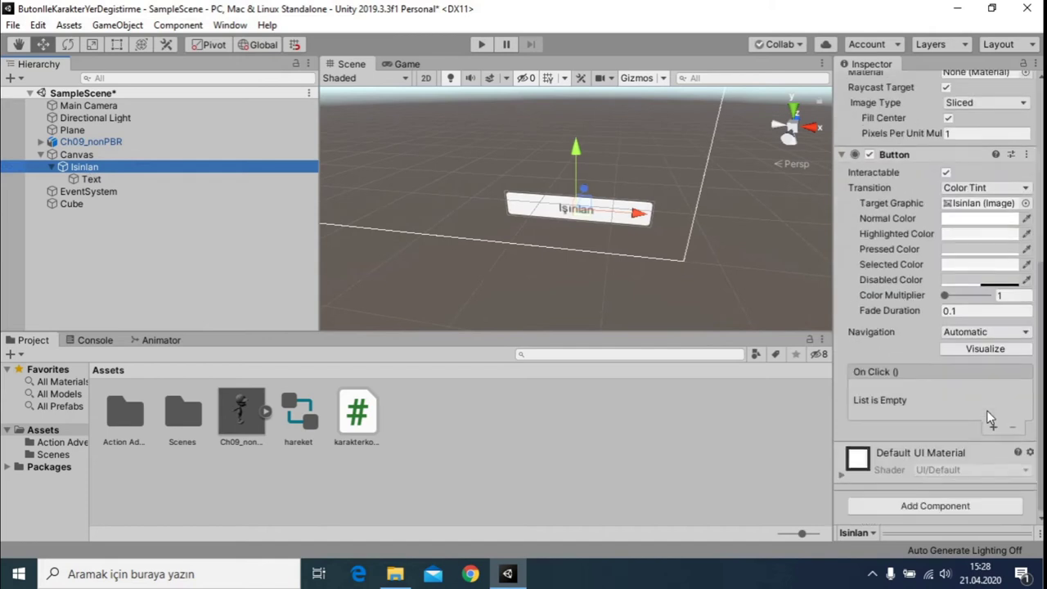
pyautogui.click(959, 505)
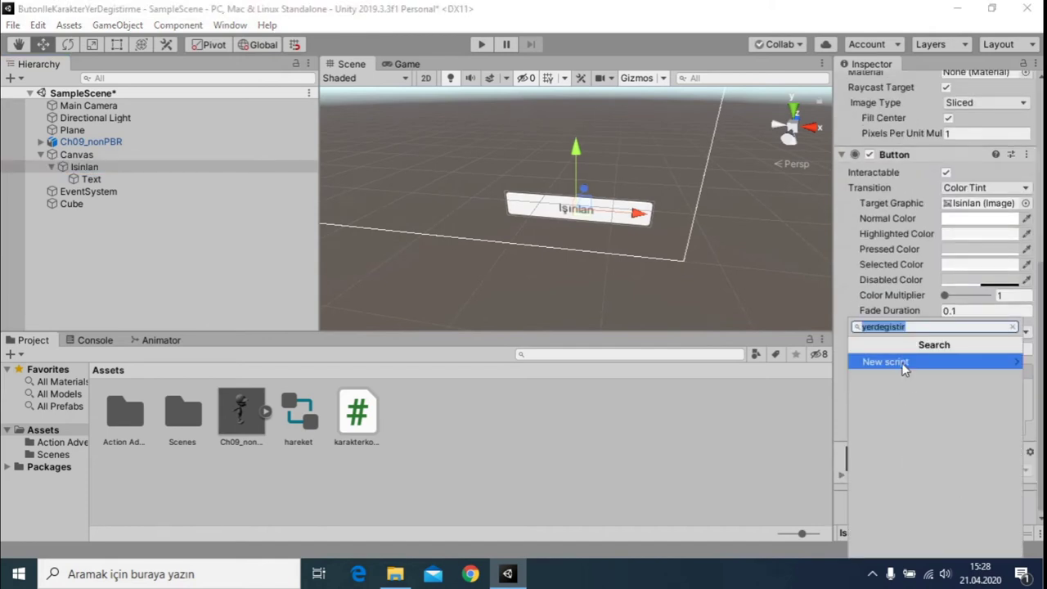
pyautogui.click(928, 326)
pyautogui.press('Return')
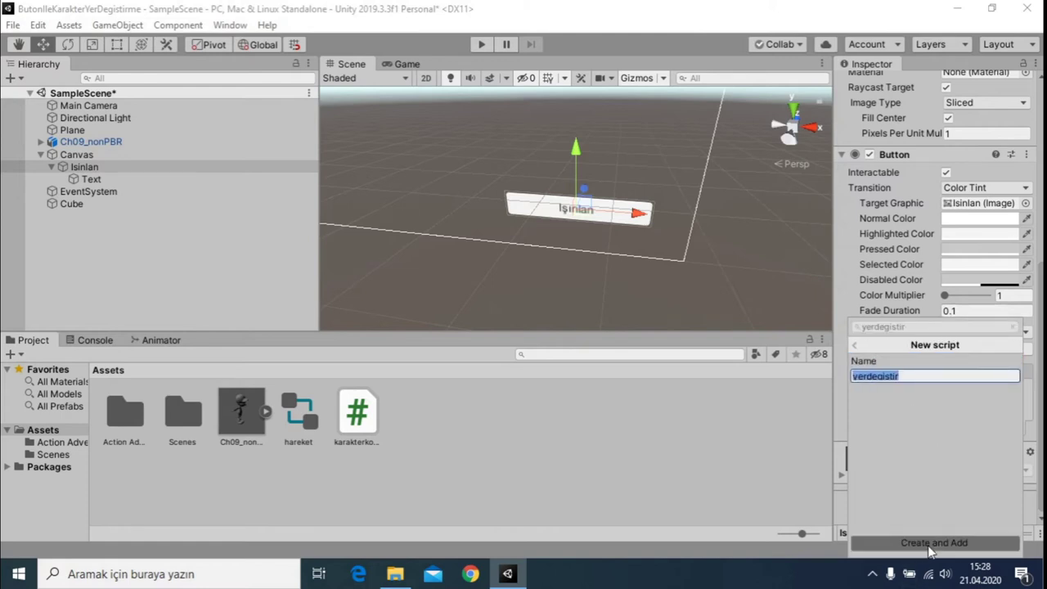
pyautogui.click(929, 547)
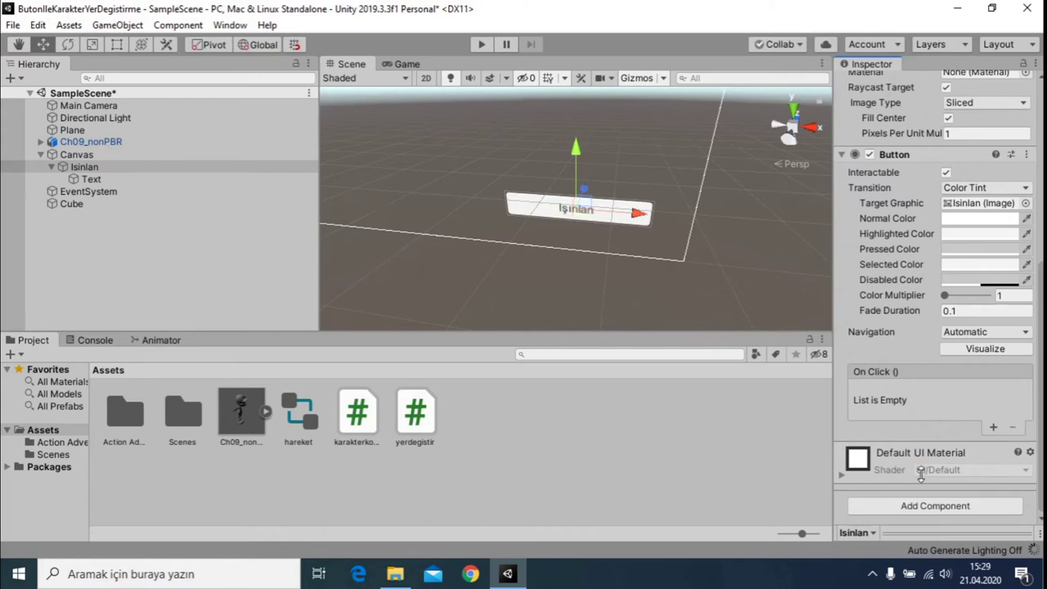
pyautogui.doubleClick(977, 439)
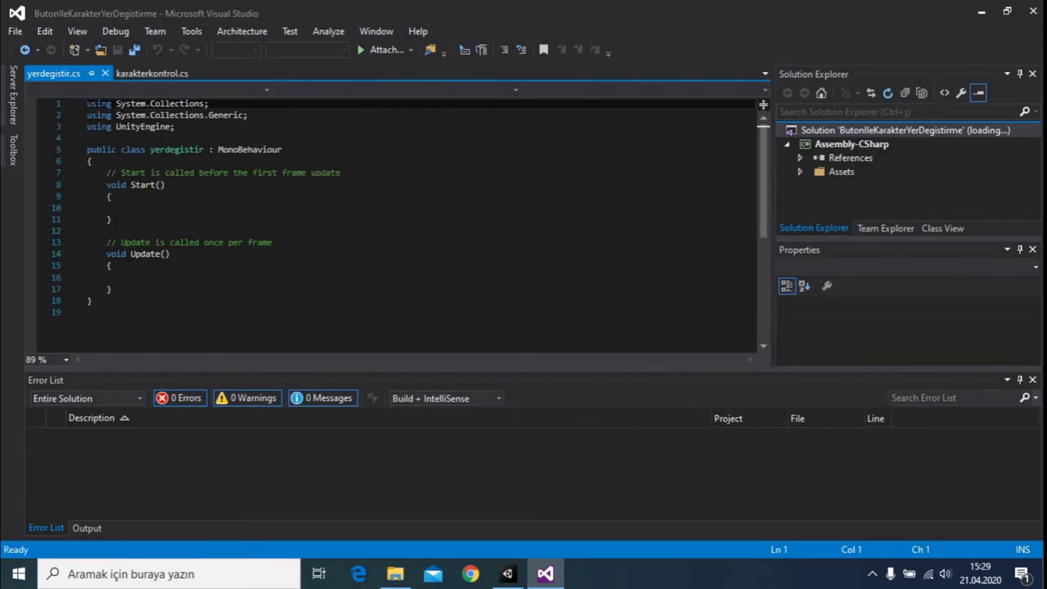
# Add a 'using UnityEngine.UI;' import below the UnityEngine import
pyautogui.click(175, 127)
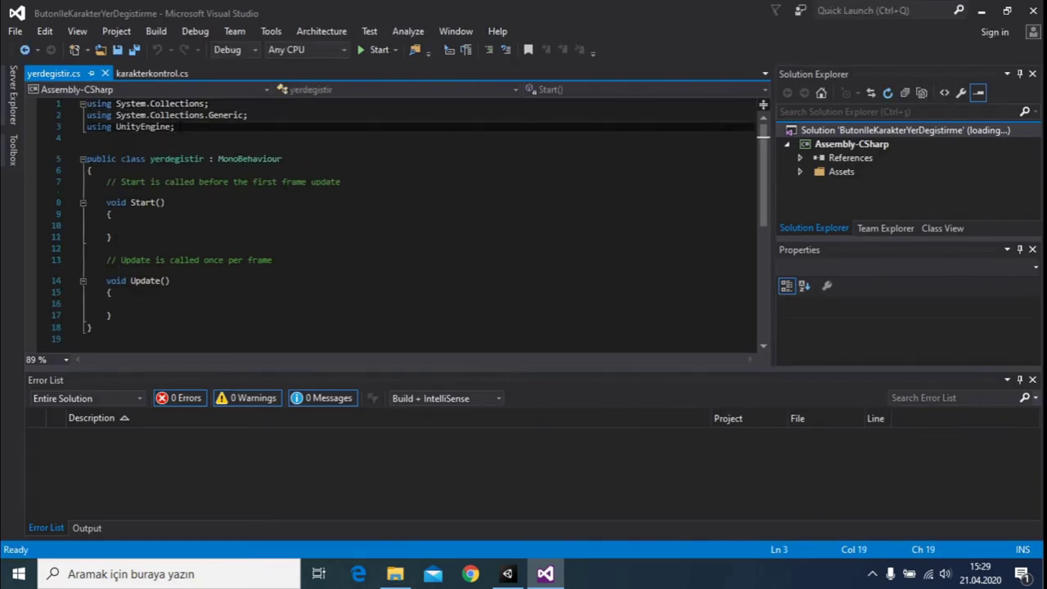
pyautogui.press('Return')
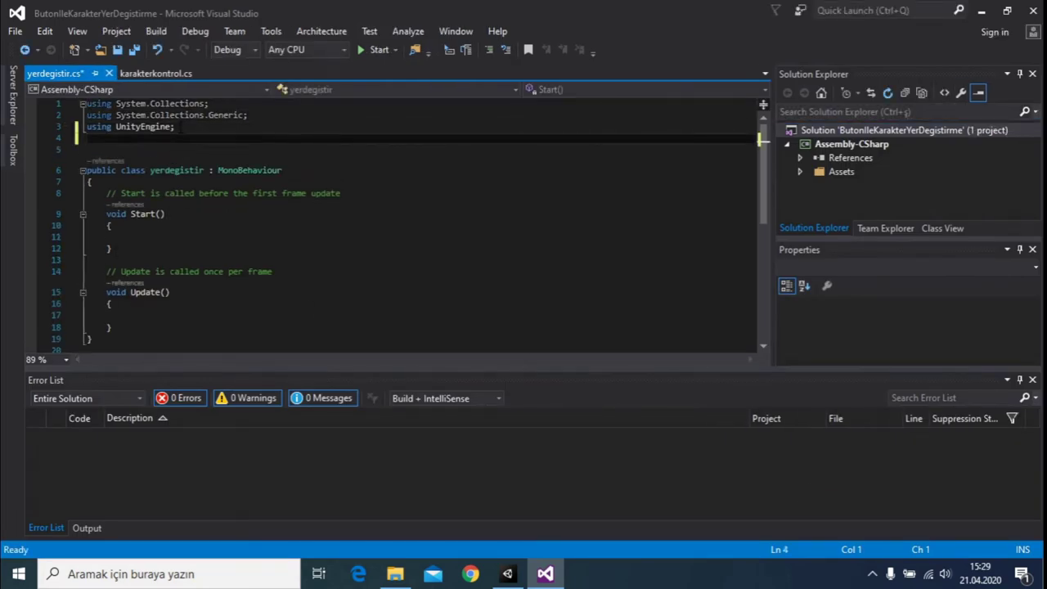
pyautogui.write('u')
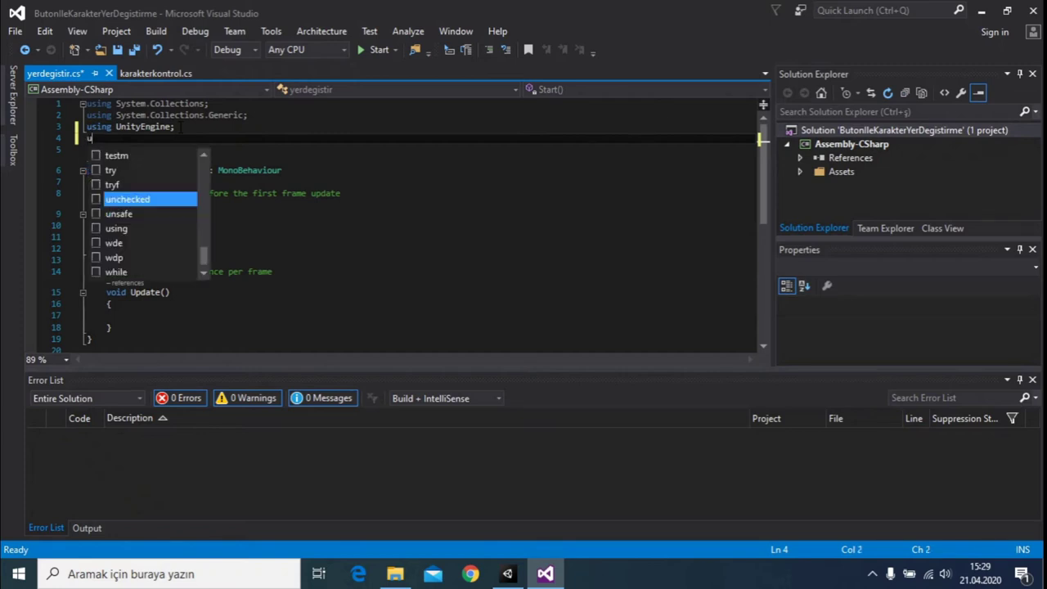
pyautogui.write('sing ')
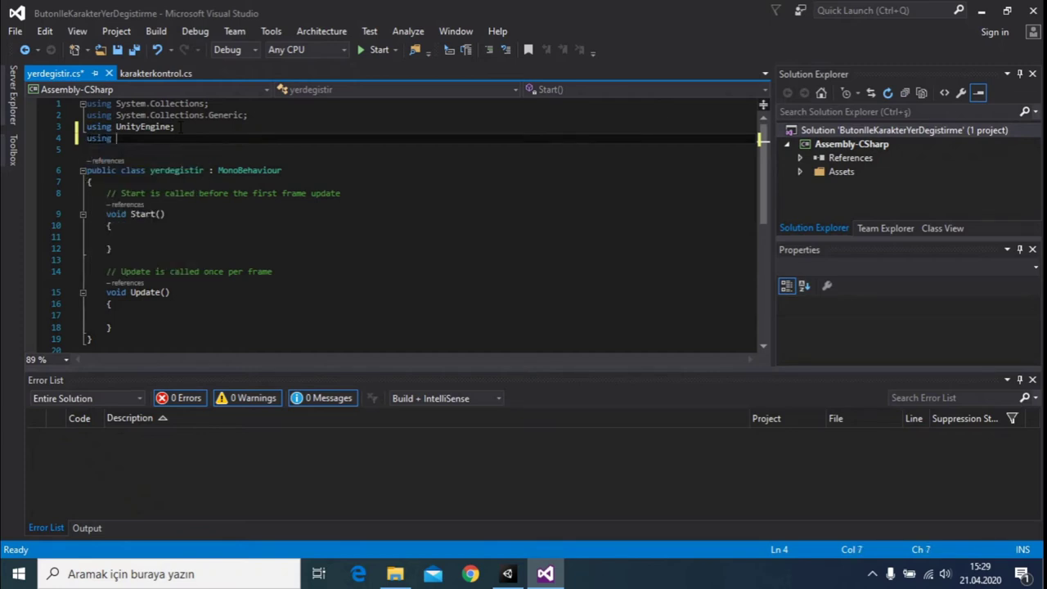
pyautogui.write('Un')
pyautogui.press('Down')
pyautogui.press('Down')
pyautogui.press('Down')
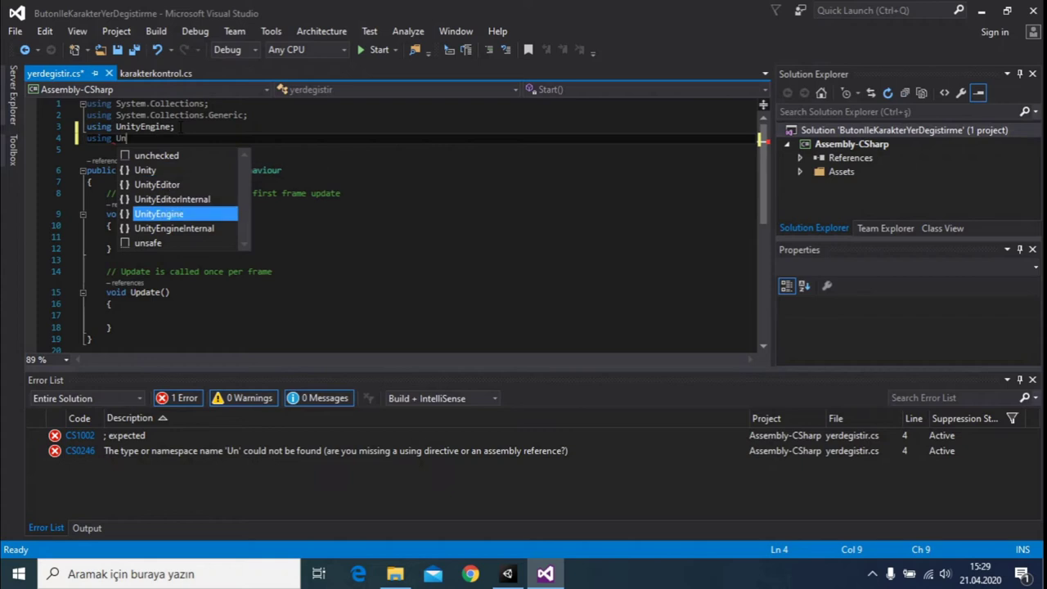
pyautogui.press('Tab')
pyautogui.write('.')
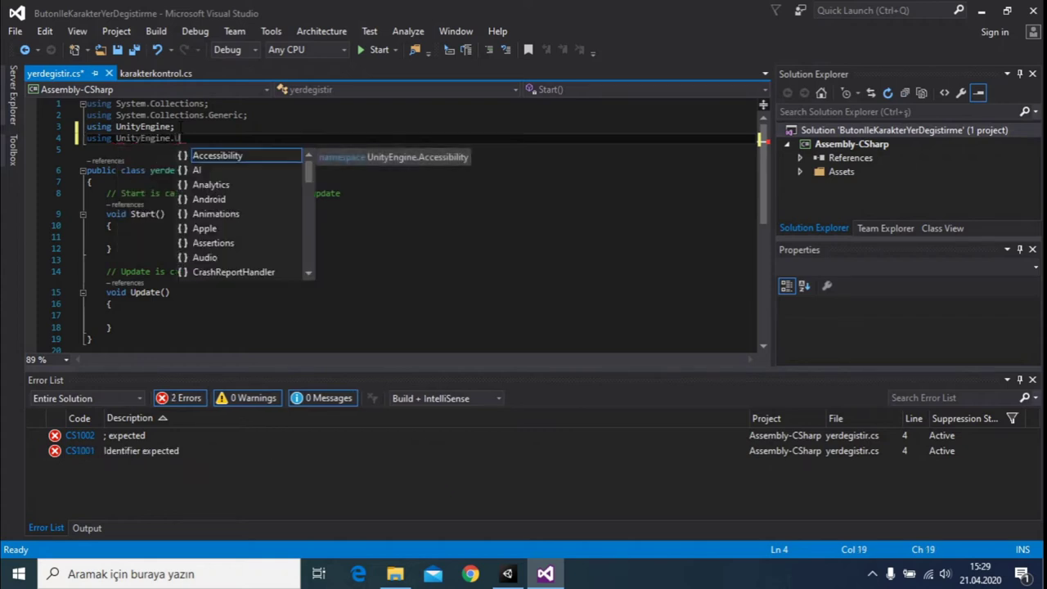
pyautogui.write('U')
pyautogui.press('Tab')
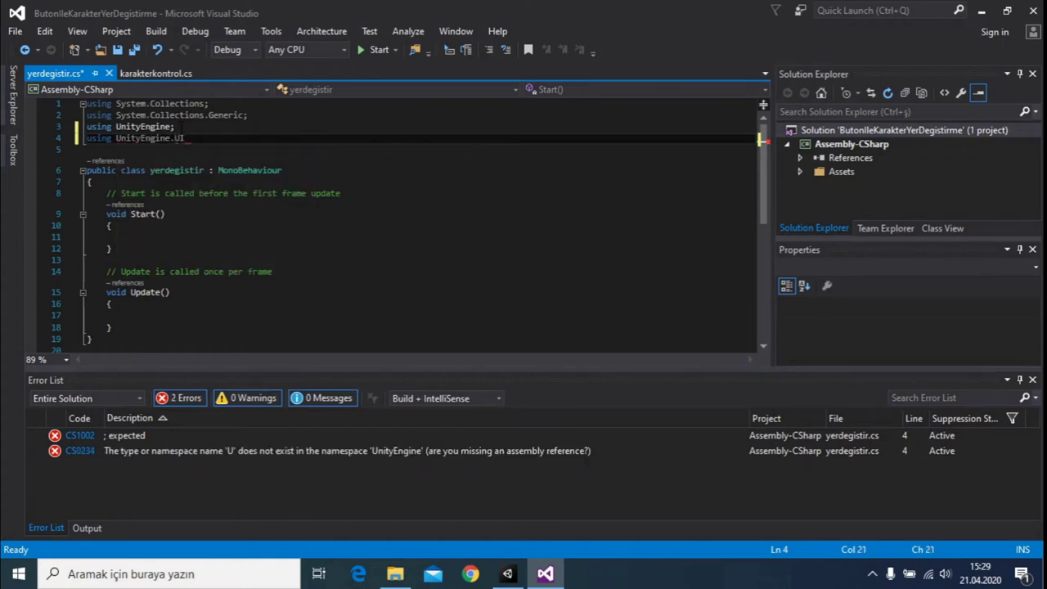
pyautogui.write(';')
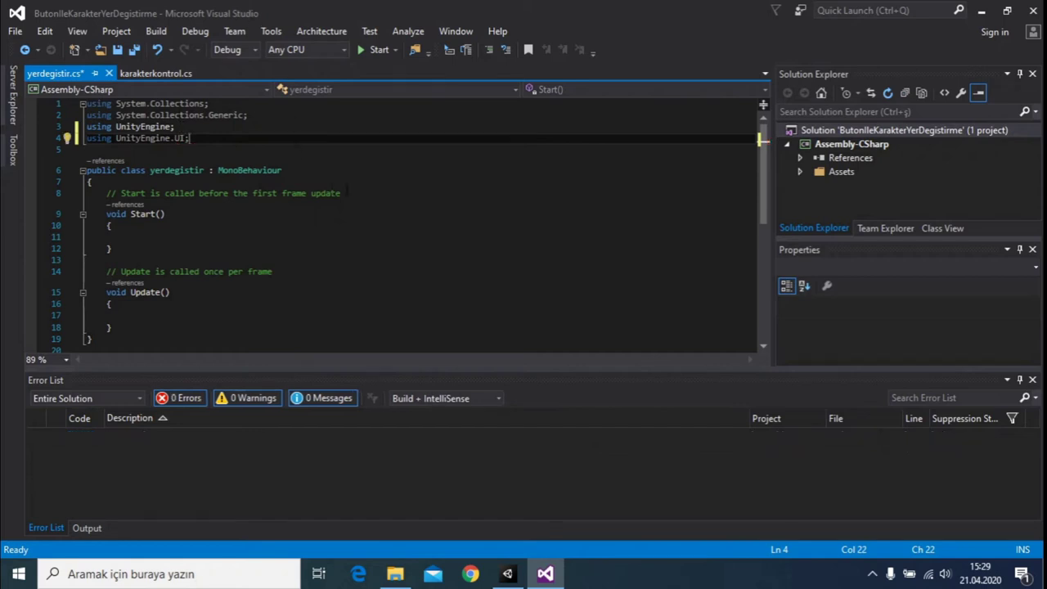
# Replace the Start comment with a [HideInInspector] attribute on line 8
pyautogui.moveTo(340, 193); pyautogui.dragTo(106, 194)
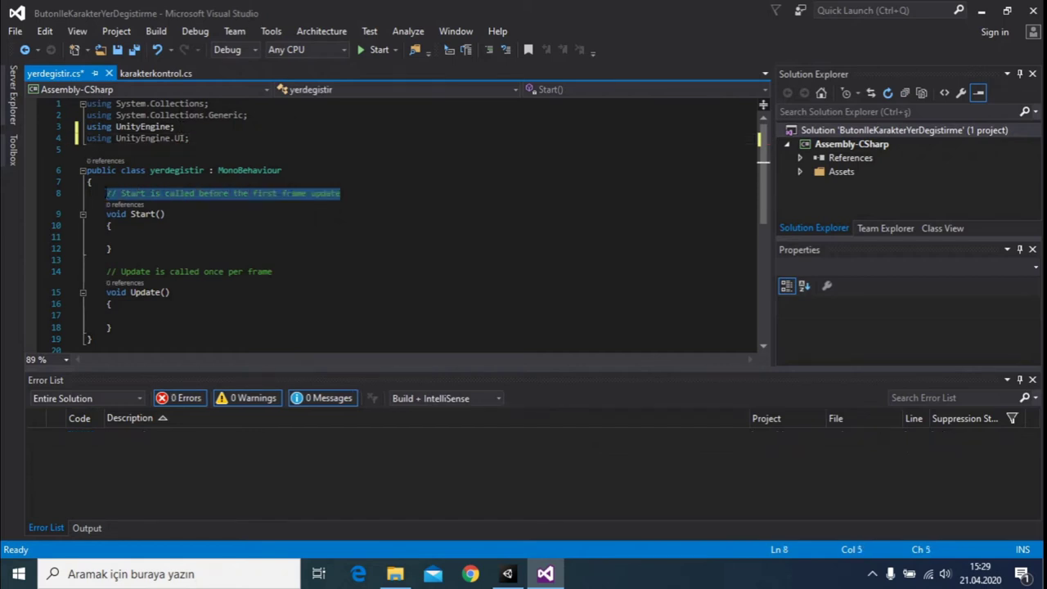
pyautogui.press('BackSpace')
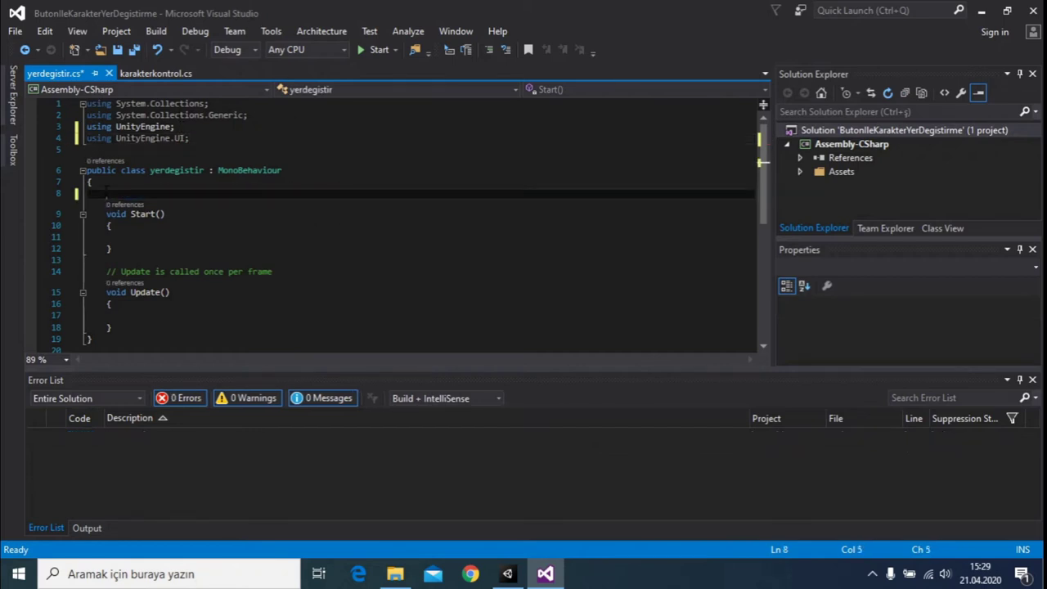
pyautogui.write('[')
pyautogui.write('hide')
pyautogui.press('Tab')
pyautogui.press('End')
pyautogui.press('Return')
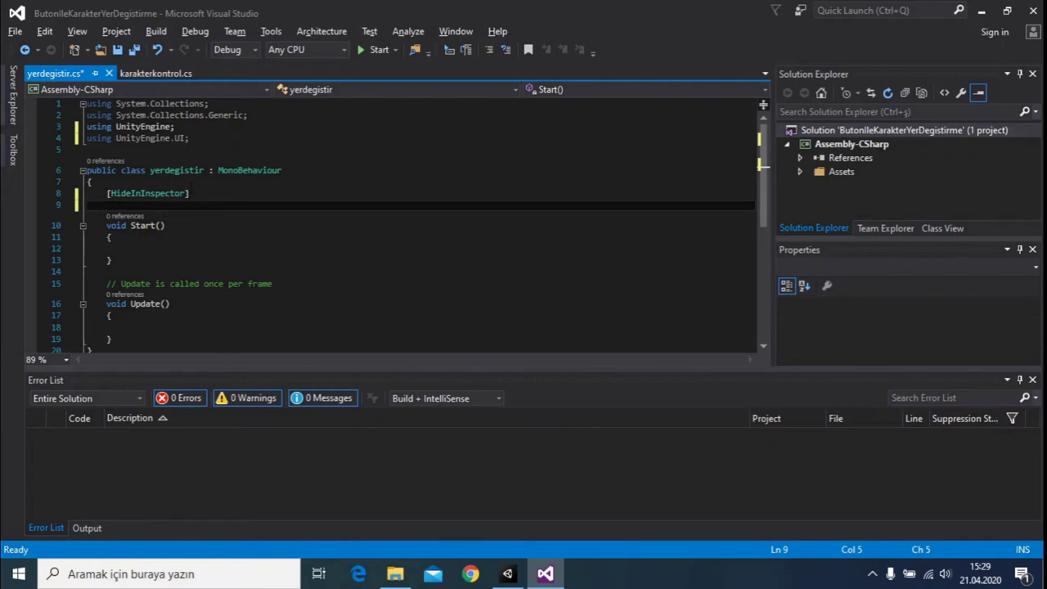
pyautogui.hotkey('alt', 'Tab')
pyautogui.click(91, 142)
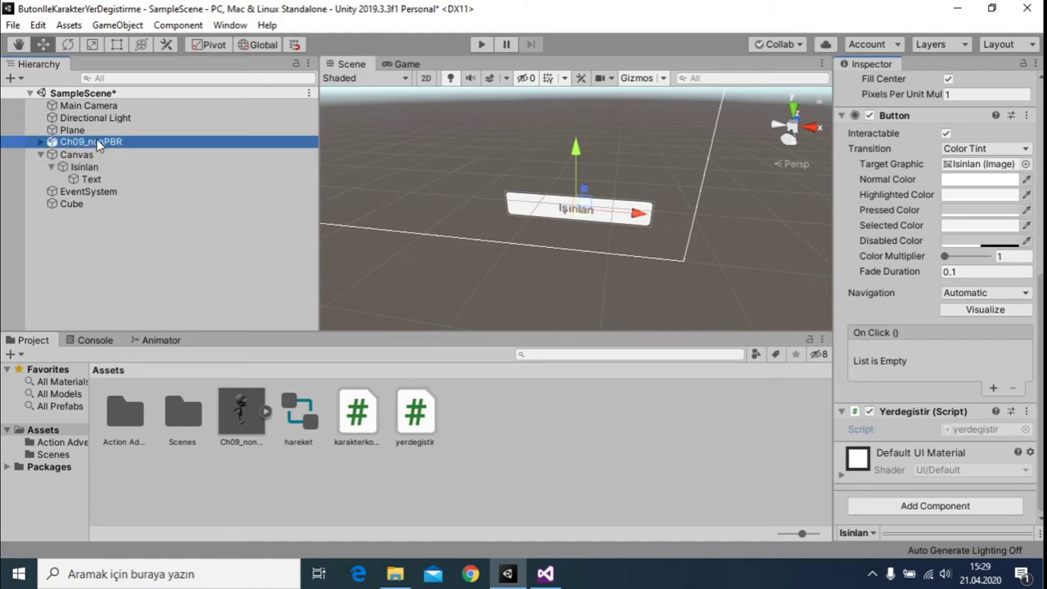
pyautogui.doubleClick(97, 143)
pyautogui.scroll(2, 910, 128)
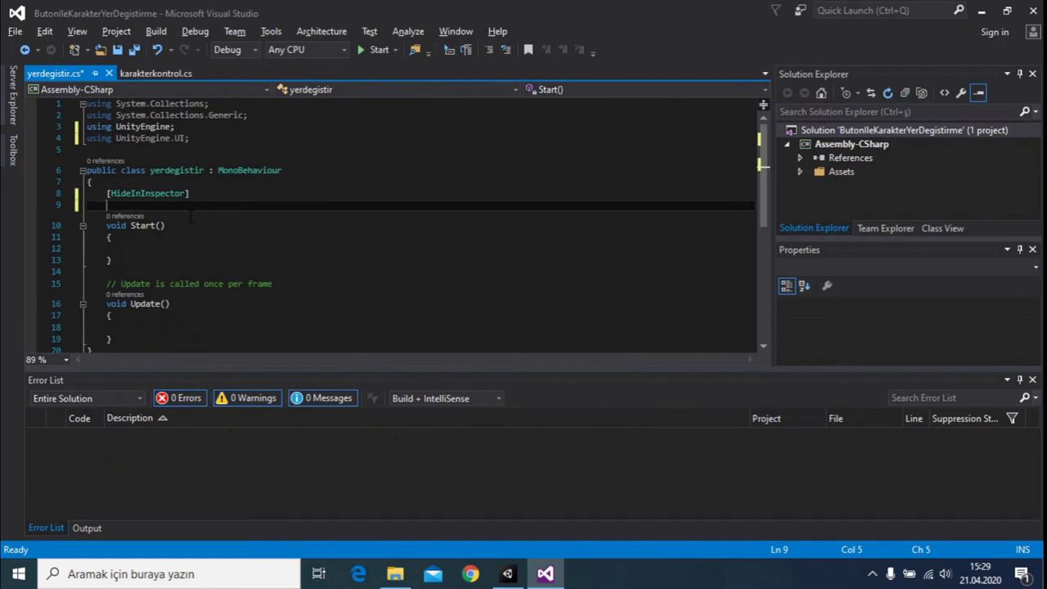
# Declare 'public GameObject karakter;' and 'public Button isinla;' fields
pyautogui.write('publi')
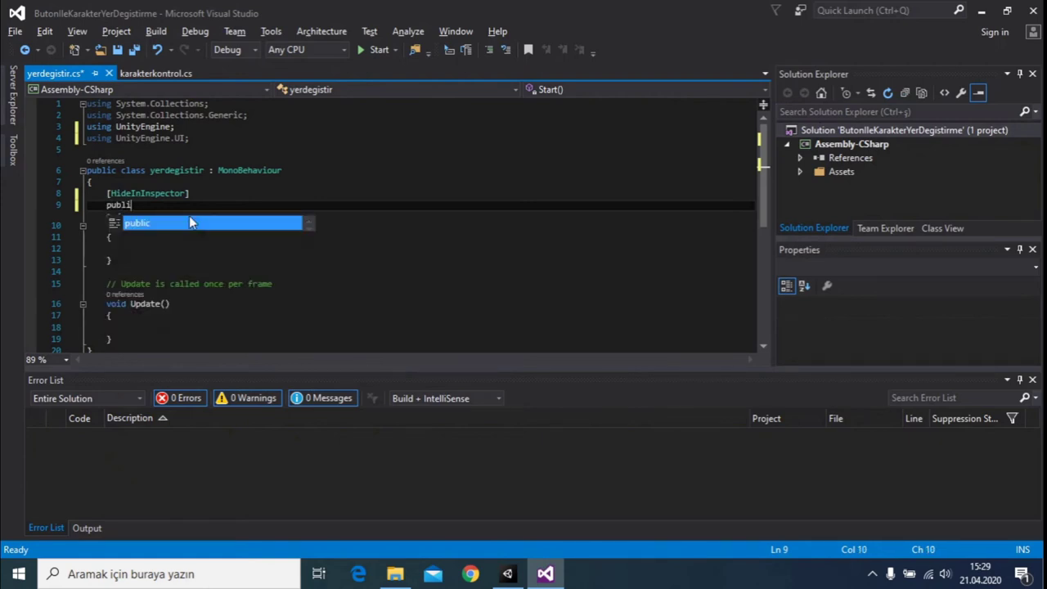
pyautogui.write('c gam')
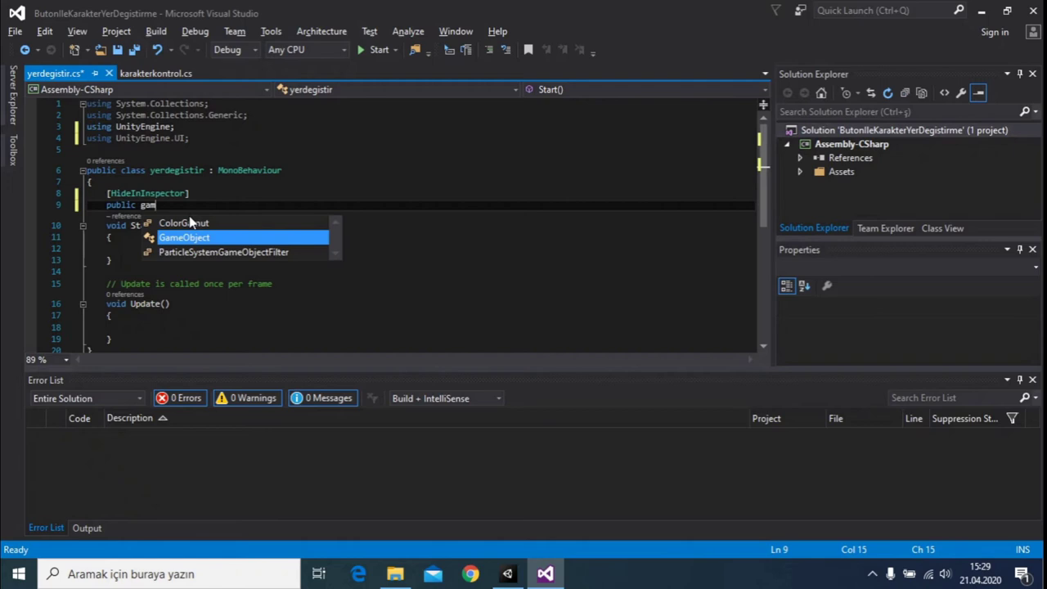
pyautogui.press('Tab')
pyautogui.write('karakter;')
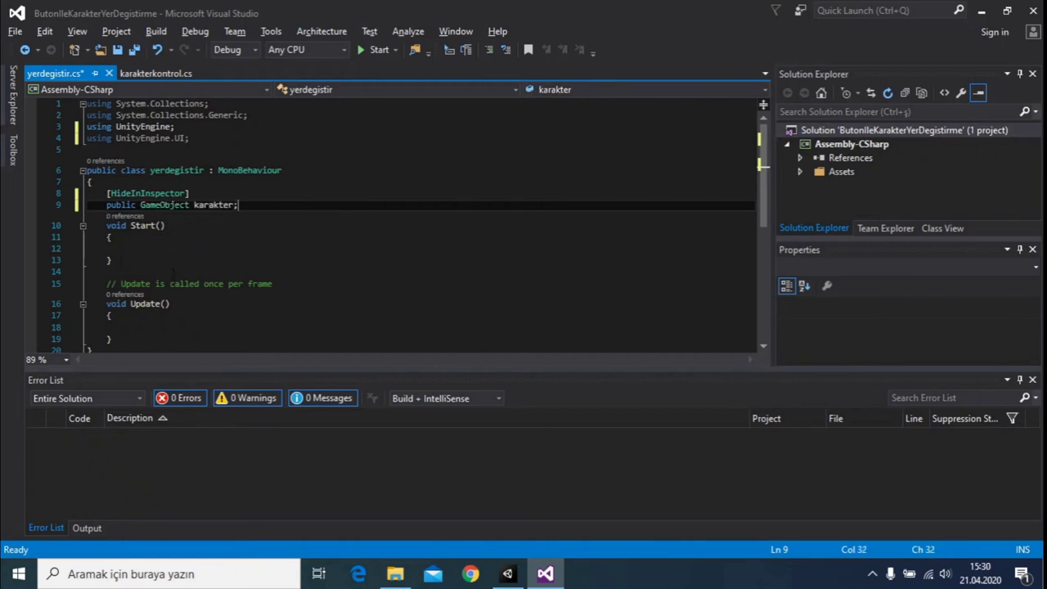
pyautogui.press('Return')
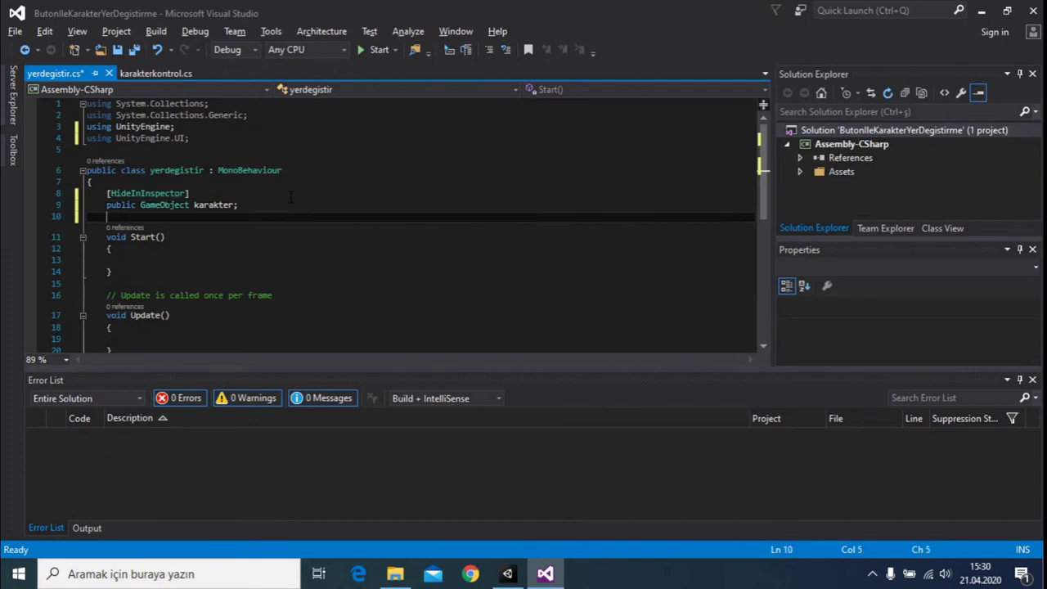
pyautogui.write('public Button')
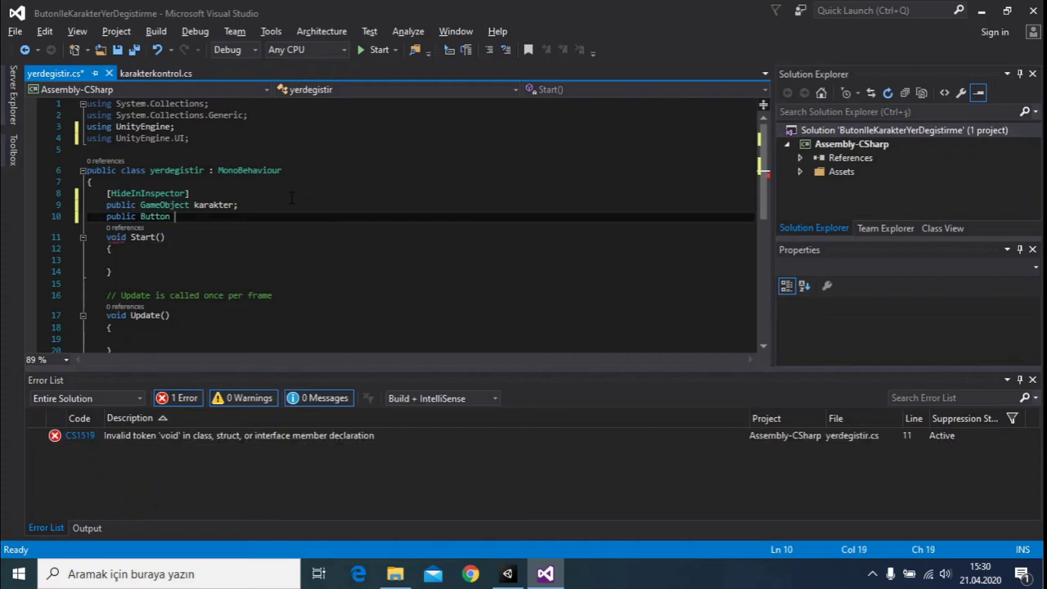
pyautogui.write(' isinla;')
pyautogui.press('Return')
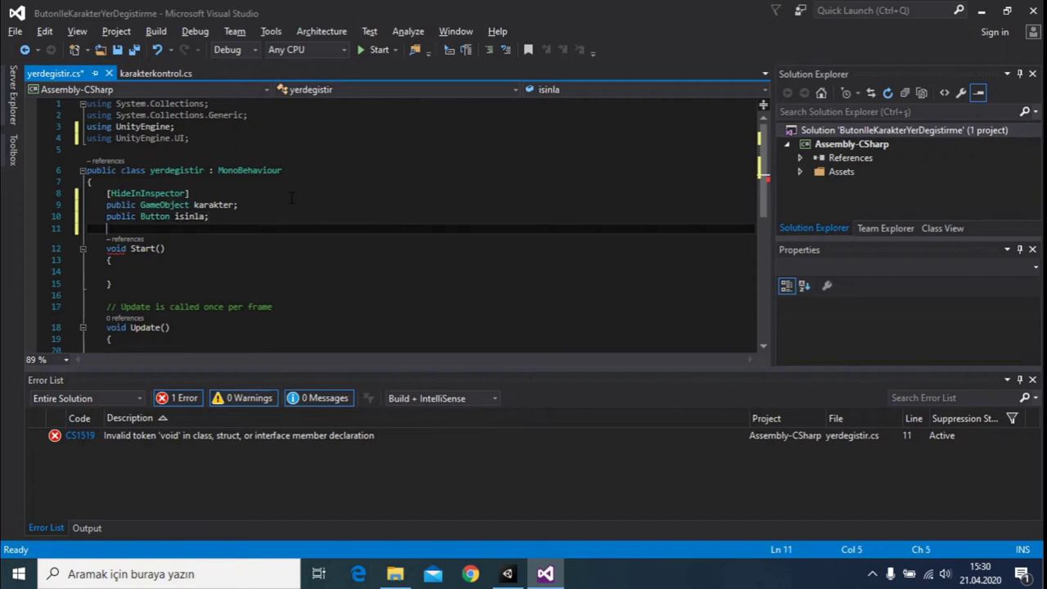
# Declare 'public GameObject Bolge;' and open a new line inside Start()
pyautogui.write('button')
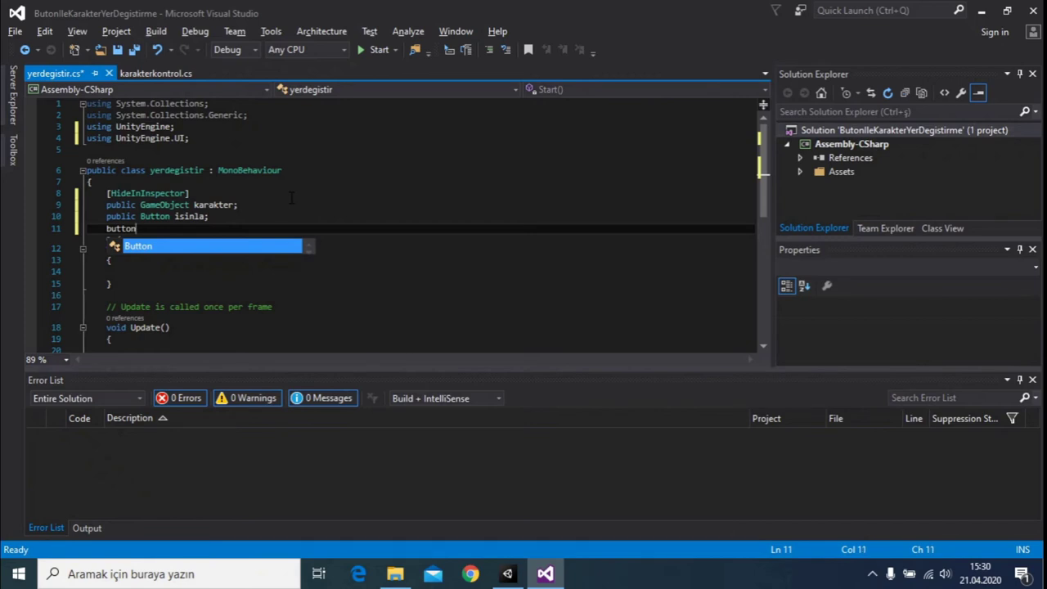
pyautogui.press('BackSpace')
pyautogui.press('BackSpace')
pyautogui.press('BackSpace')
pyautogui.write('pub ')
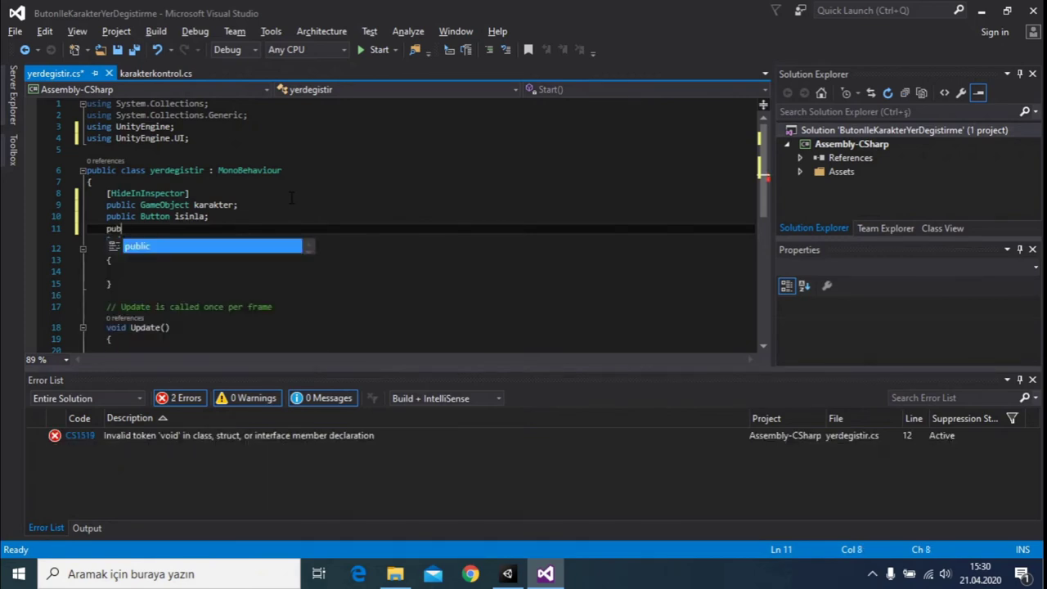
pyautogui.write('gameo')
pyautogui.press('Tab')
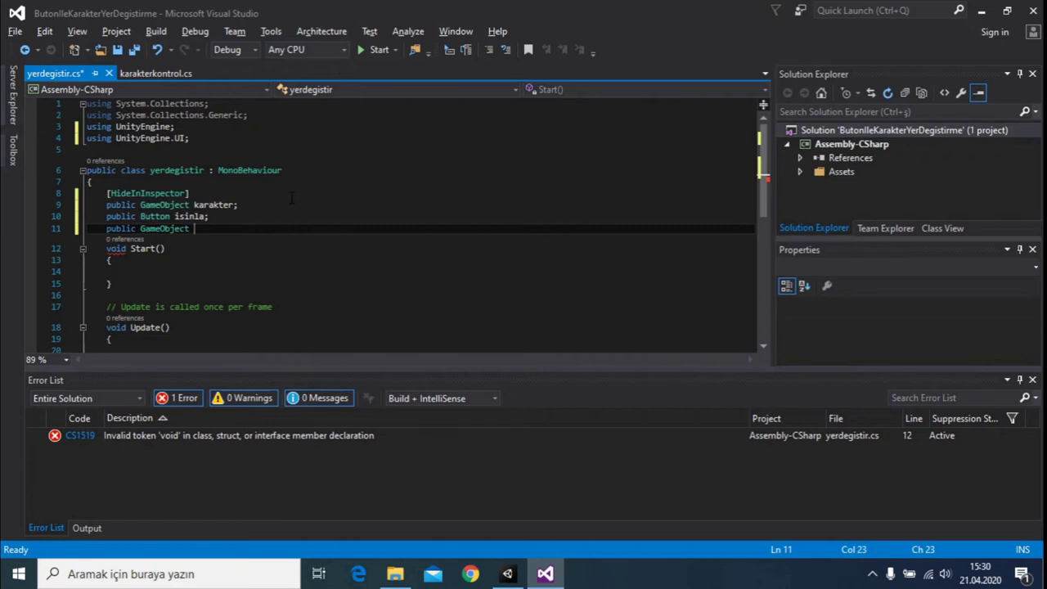
pyautogui.write('Bolge;')
pyautogui.press('Down')
pyautogui.press('Down')
pyautogui.press('Return')
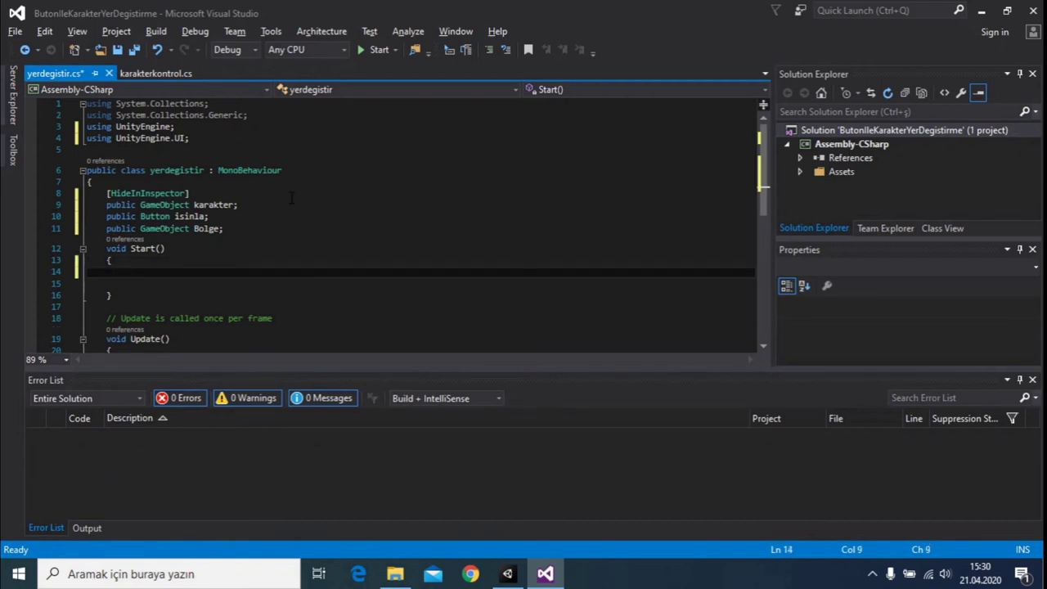
# Begin the karakter assignment in Start(), undoing mistyped completions back to 'karakter=gam'
pyautogui.write('karakter=')
pyautogui.write('ga')
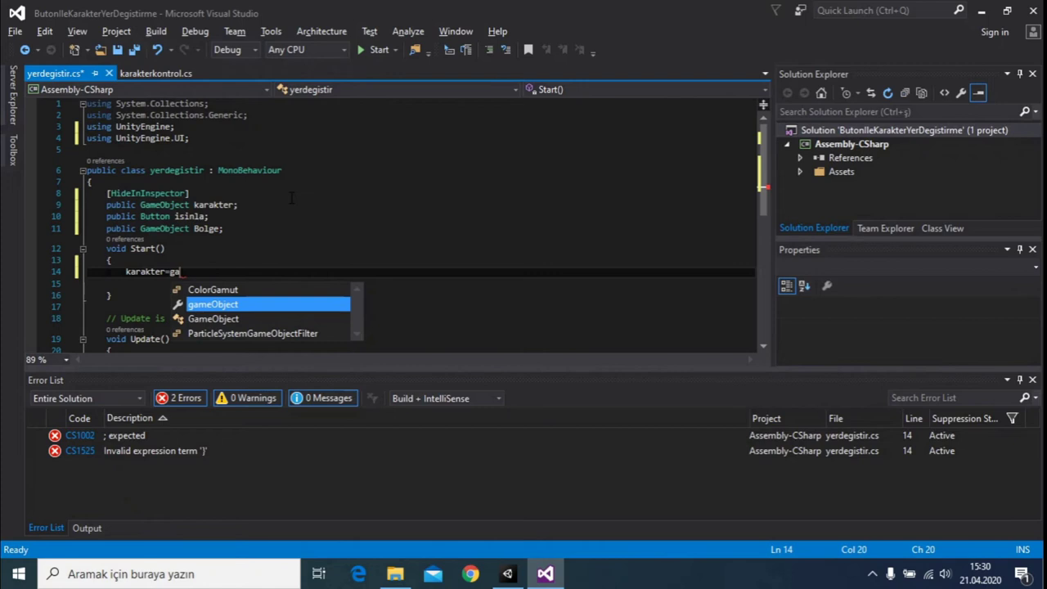
pyautogui.press('Tab')
pyautogui.write('.f')
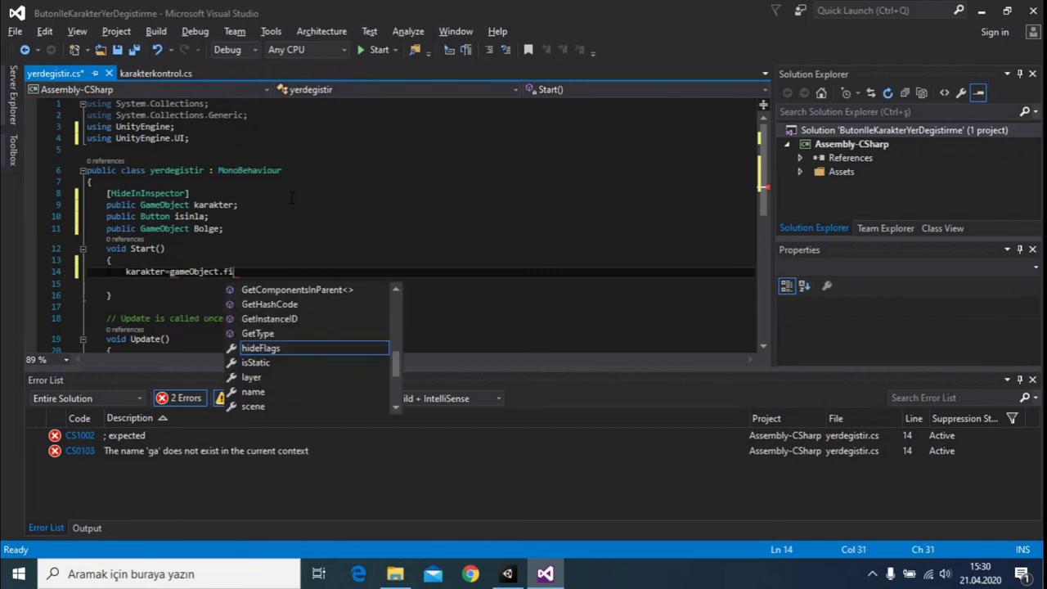
pyautogui.press('BackSpace')
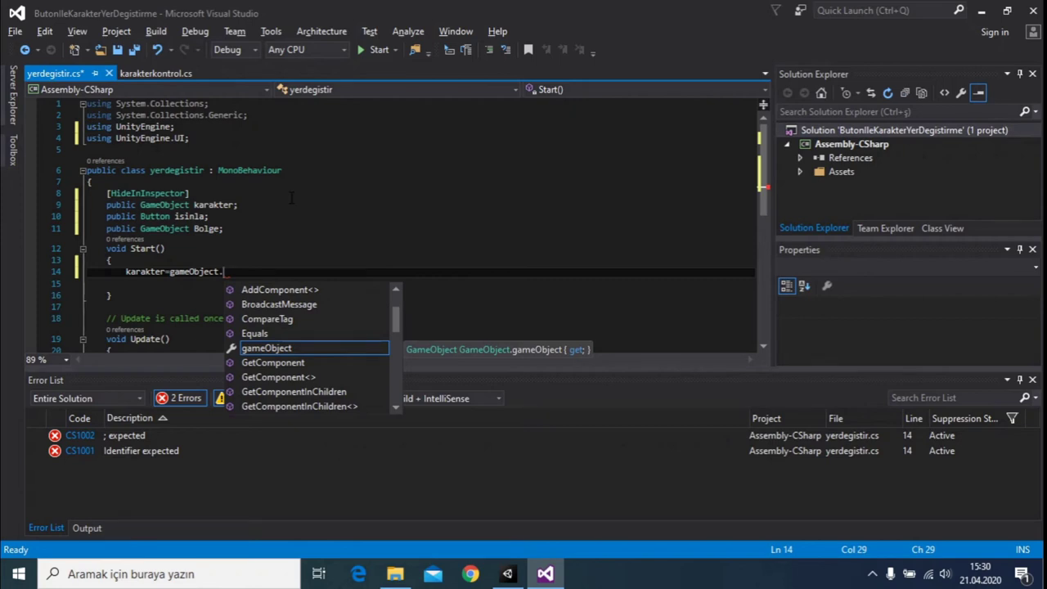
pyautogui.write('Fs')
pyautogui.press('BackSpace')
pyautogui.write('i')
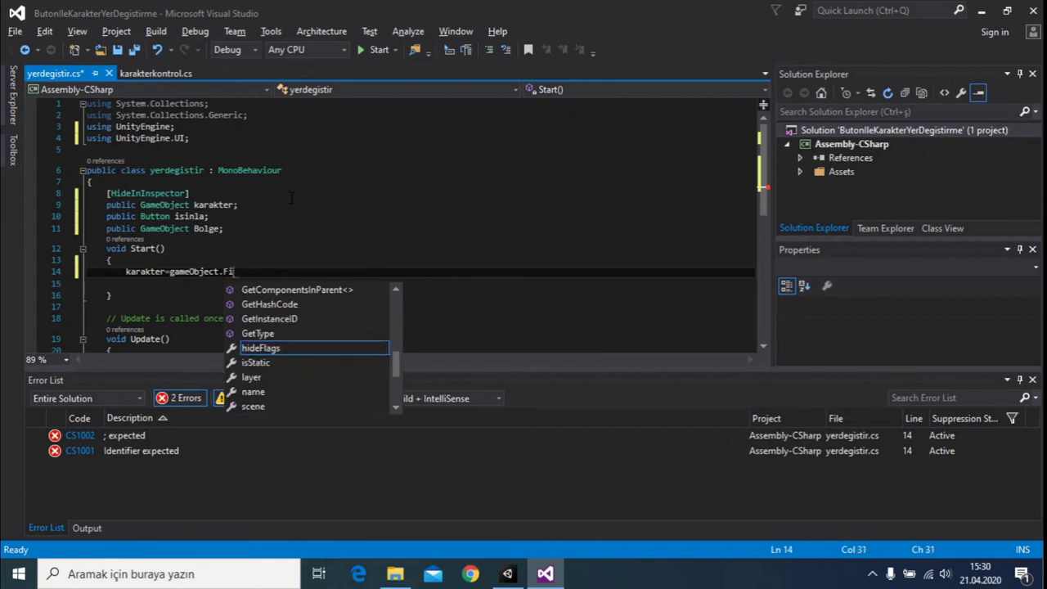
pyautogui.write('nde')
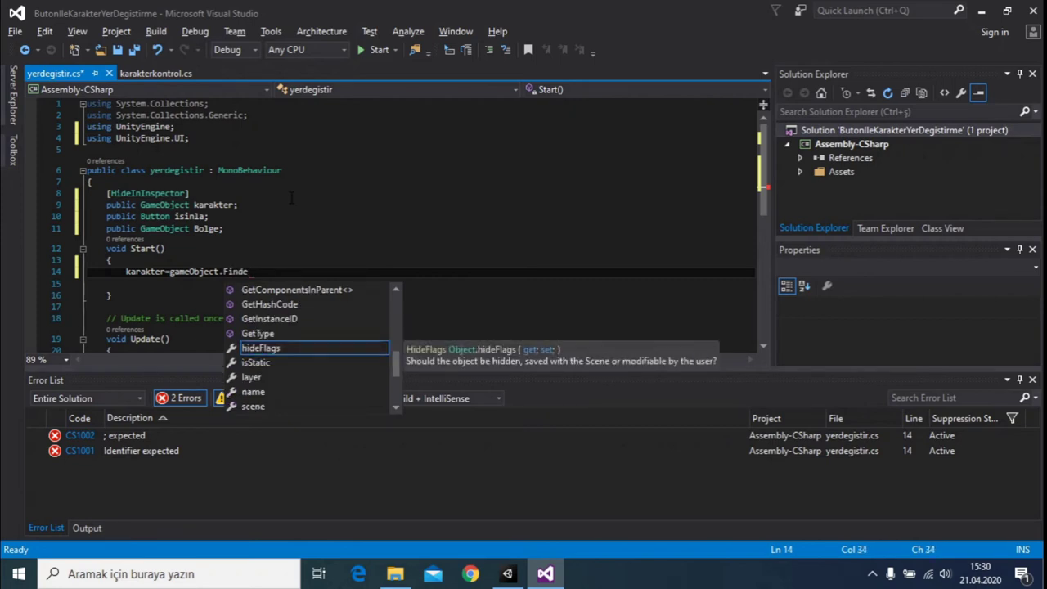
pyautogui.press('BackSpace')
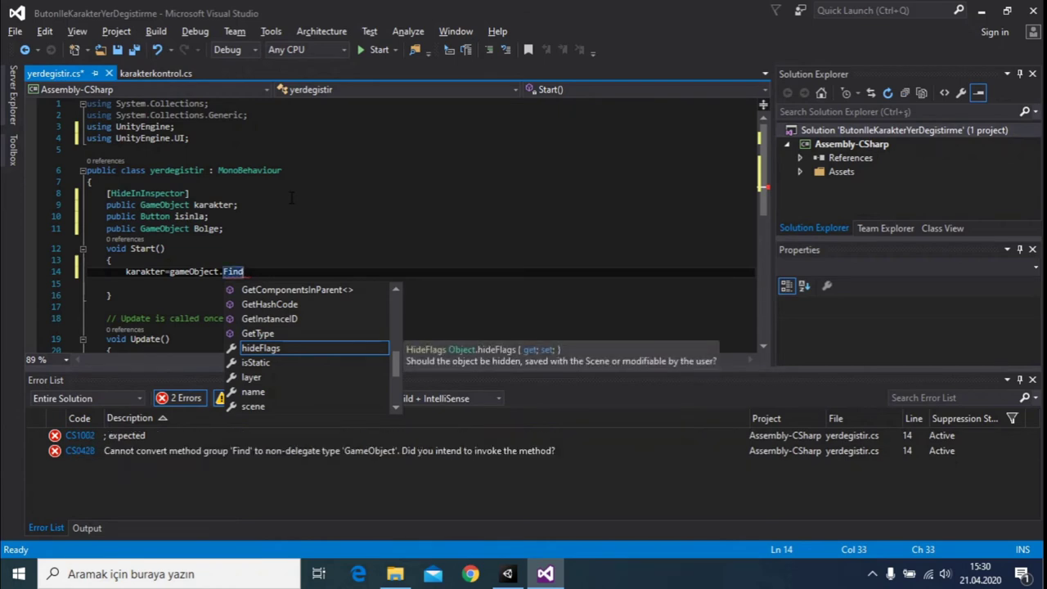
pyautogui.press('Escape')
pyautogui.write(',,,,,,,,,,ü')
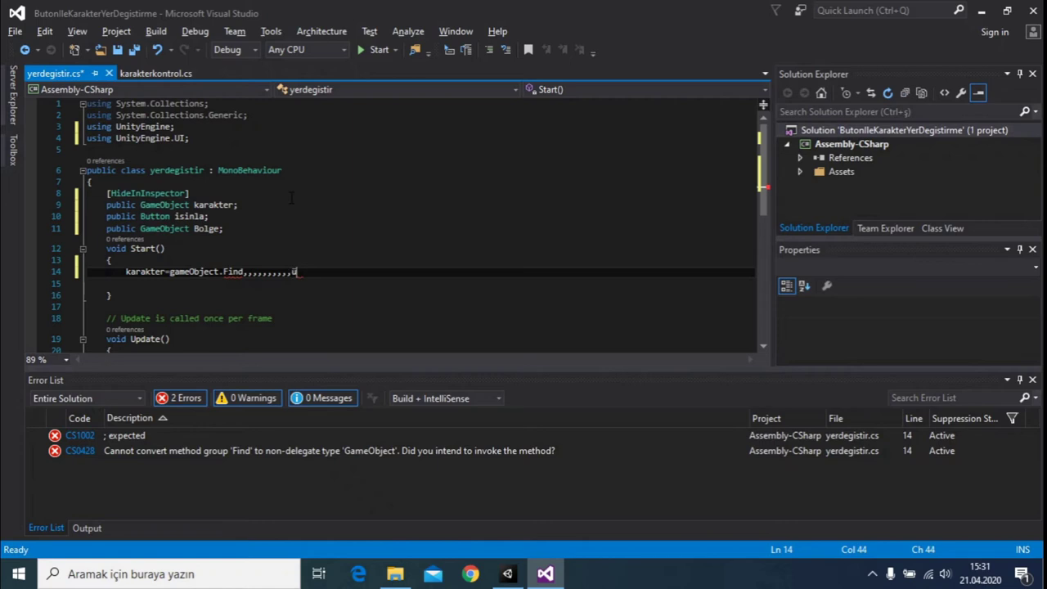
pyautogui.press('BackSpace')
pyautogui.press('BackSpace')
pyautogui.press('BackSpace')
pyautogui.press('BackSpace')
pyautogui.press('BackSpace')
pyautogui.press('BackSpace')
pyautogui.press('BackSpace')
pyautogui.press('BackSpace')
pyautogui.press('BackSpace')
pyautogui.press('BackSpace')
pyautogui.press('BackSpace')
# Complete 'karakter = GameObject.FindGameObjectWithTag("Player");' in Start()
pyautogui.write('G')
pyautogui.press('Tab')
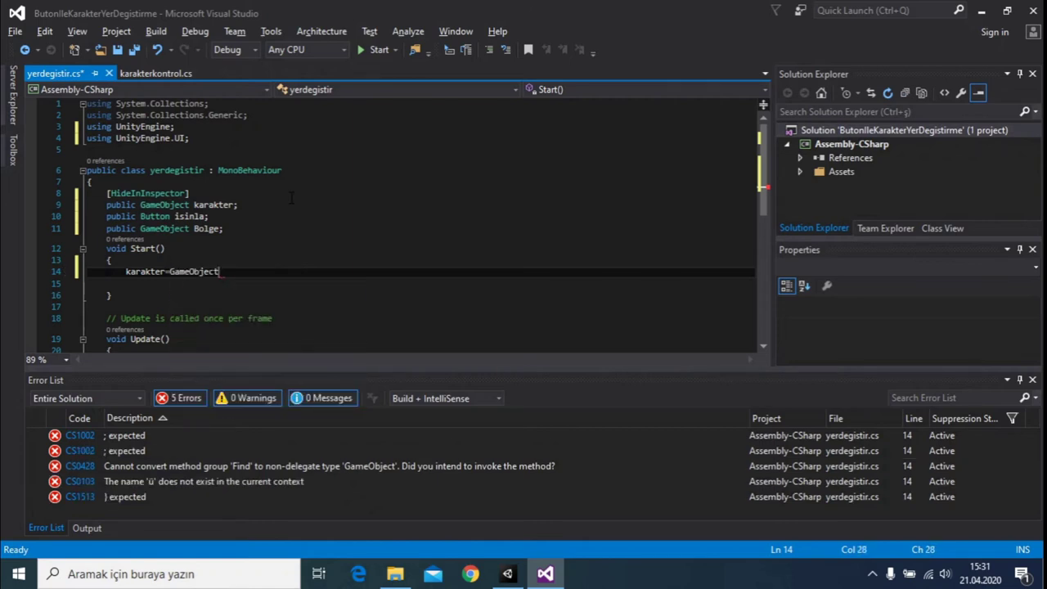
pyautogui.write('.F')
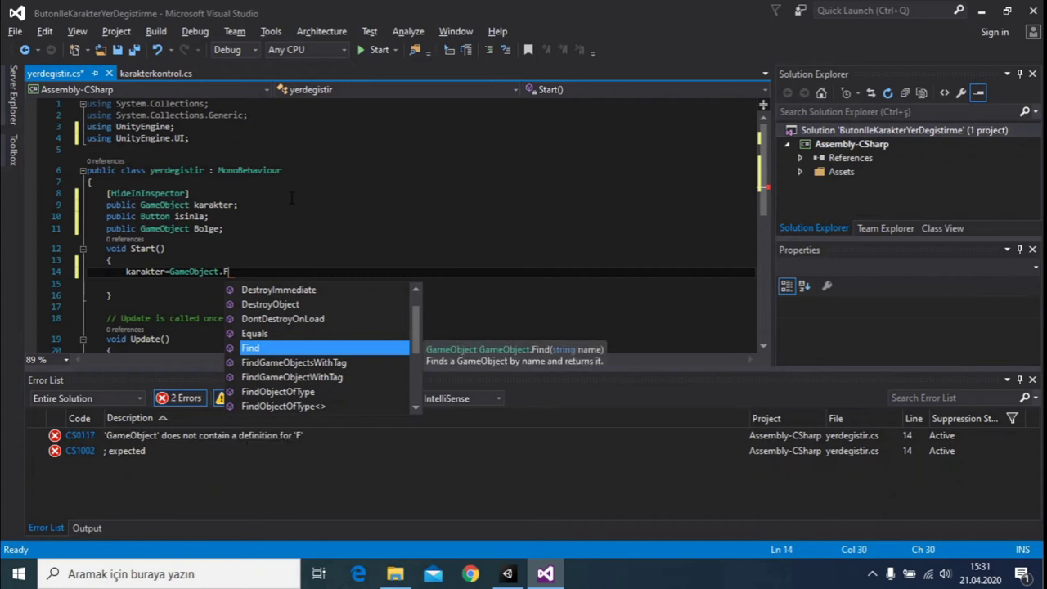
pyautogui.press('Down')
pyautogui.press('Down')
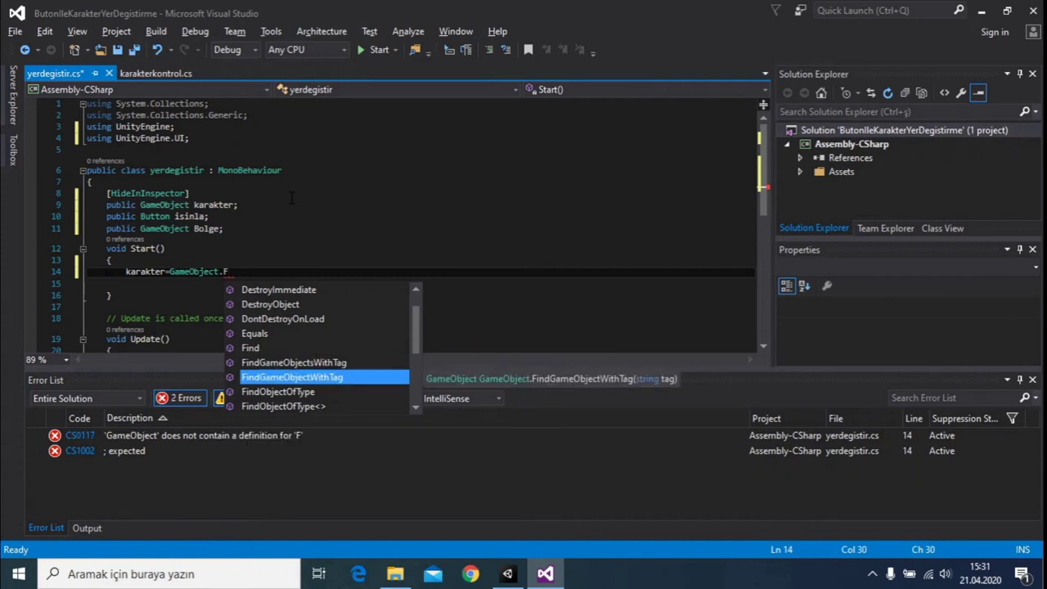
pyautogui.press('Tab')
pyautogui.write('("");')
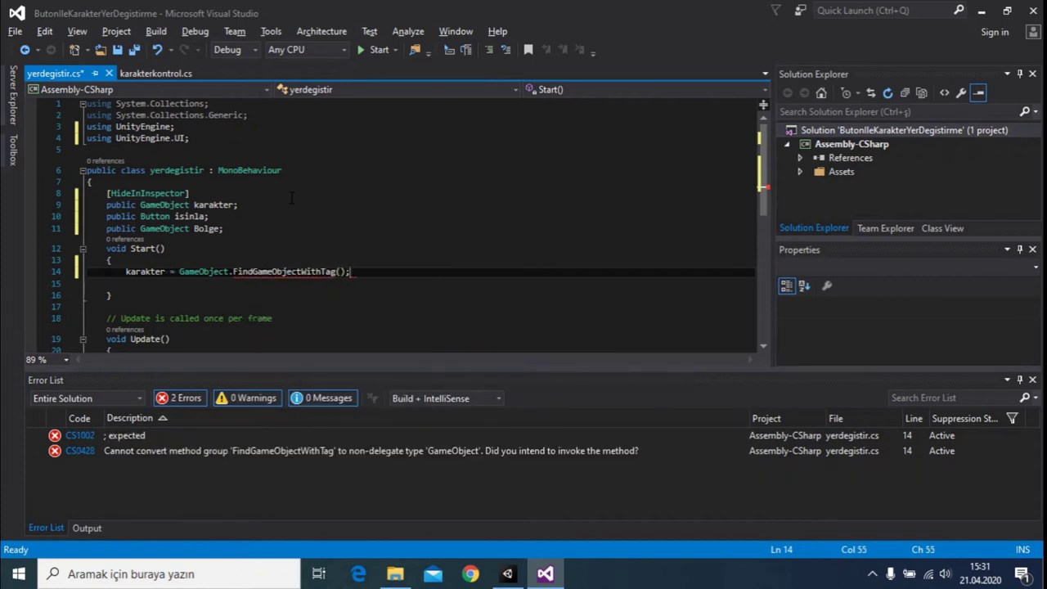
pyautogui.press('Left')
pyautogui.write('"Player"')
pyautogui.press('End')
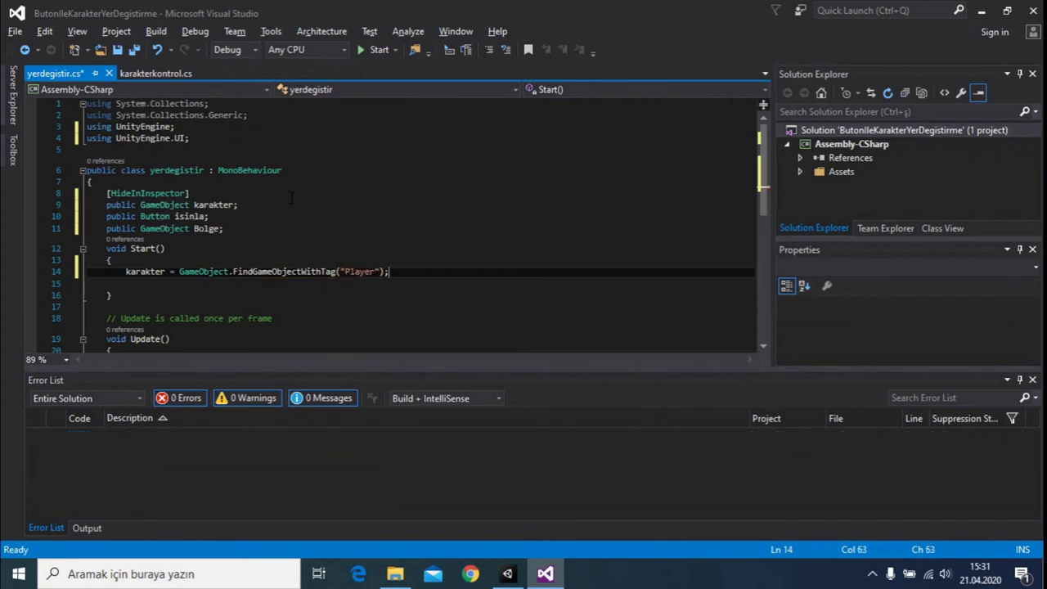
pyautogui.press('Return')
# Add 'isinla.onClick.AddListener(Isinla);' on the next line, then select the Update method
pyautogui.write('bu')
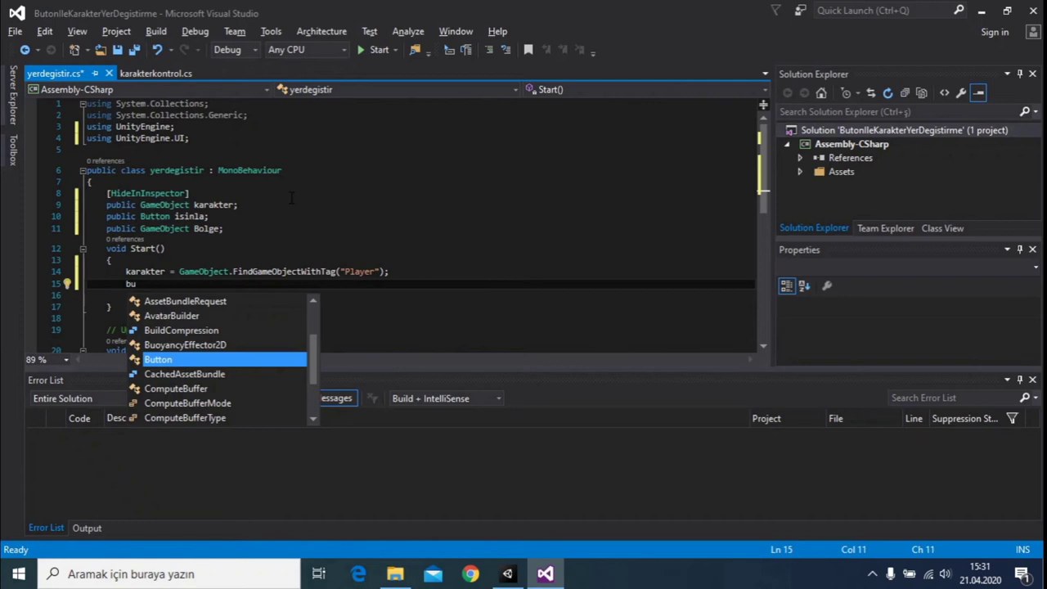
pyautogui.write('t')
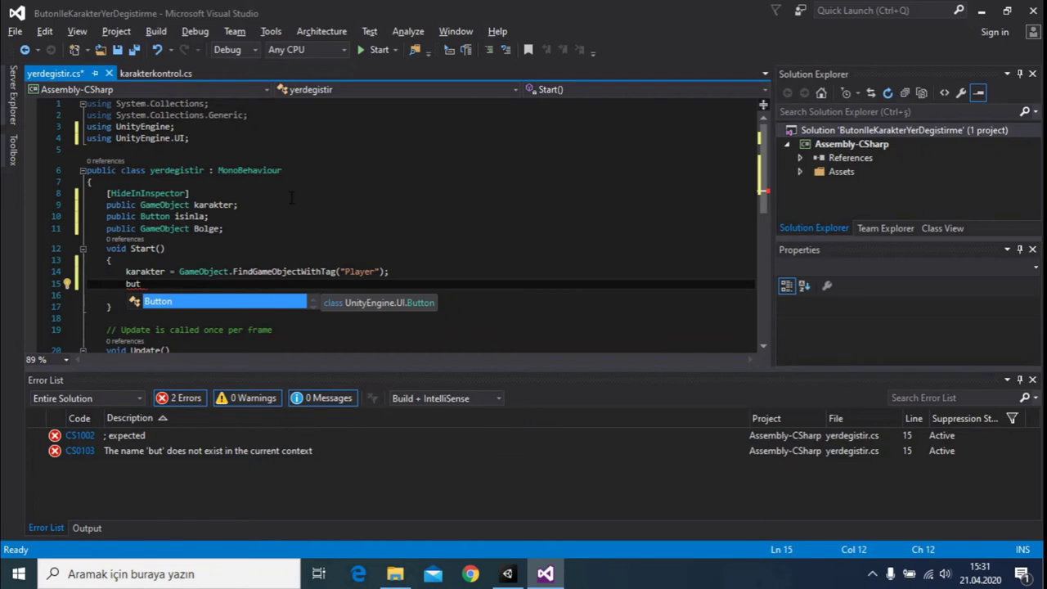
pyautogui.press('BackSpace')
pyautogui.press('BackSpace')
pyautogui.press('BackSpace')
pyautogui.write('isi')
pyautogui.press('Tab')
pyautogui.write('.')
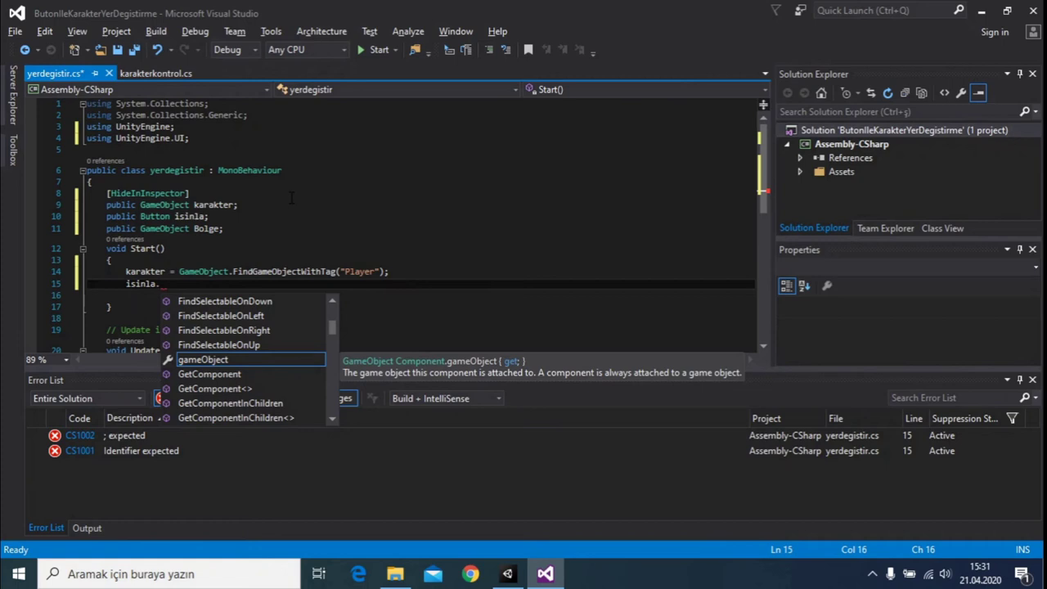
pyautogui.write('on')
pyautogui.press('Tab')
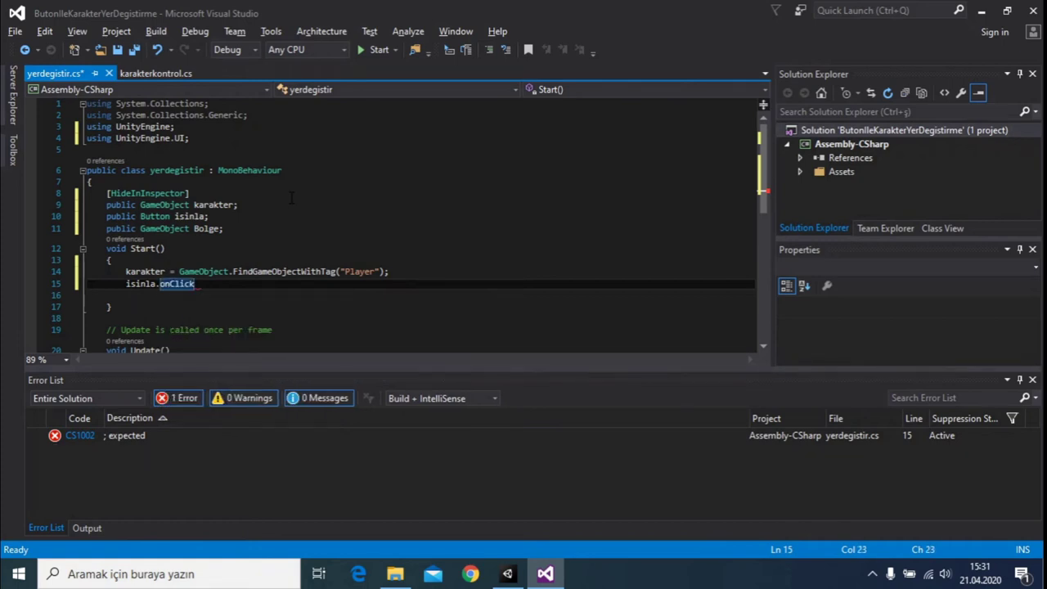
pyautogui.write('.ad')
pyautogui.press('Tab')
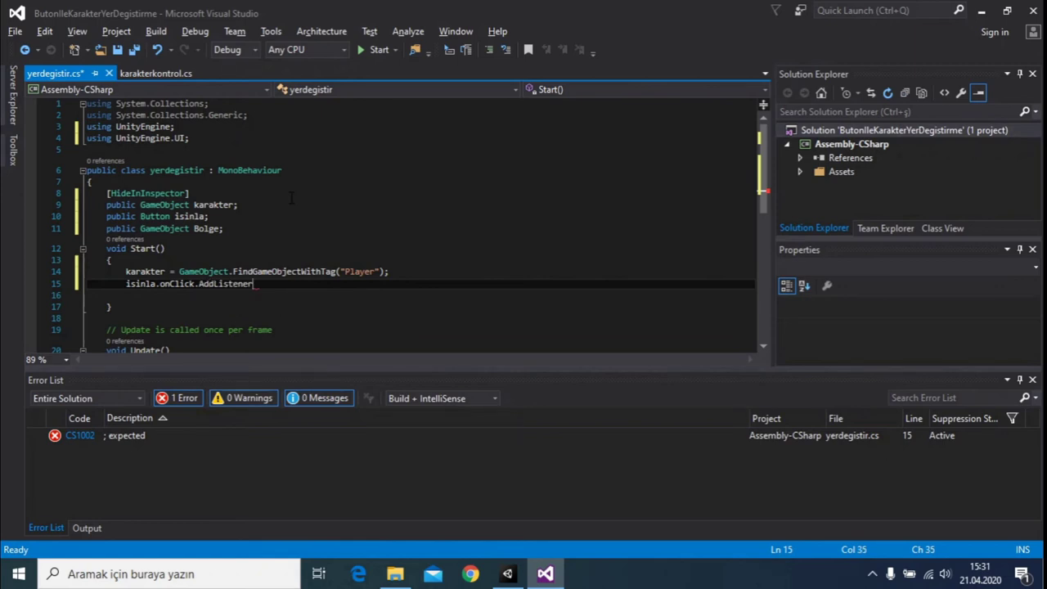
pyautogui.write('();')
pyautogui.press('Left')
pyautogui.press('Left')
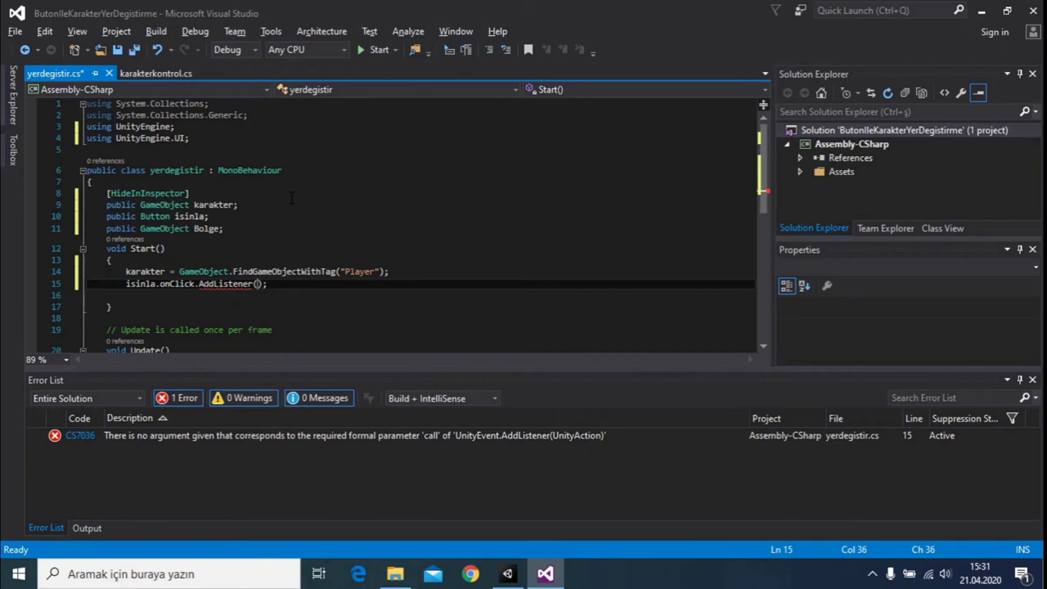
pyautogui.write('isi')
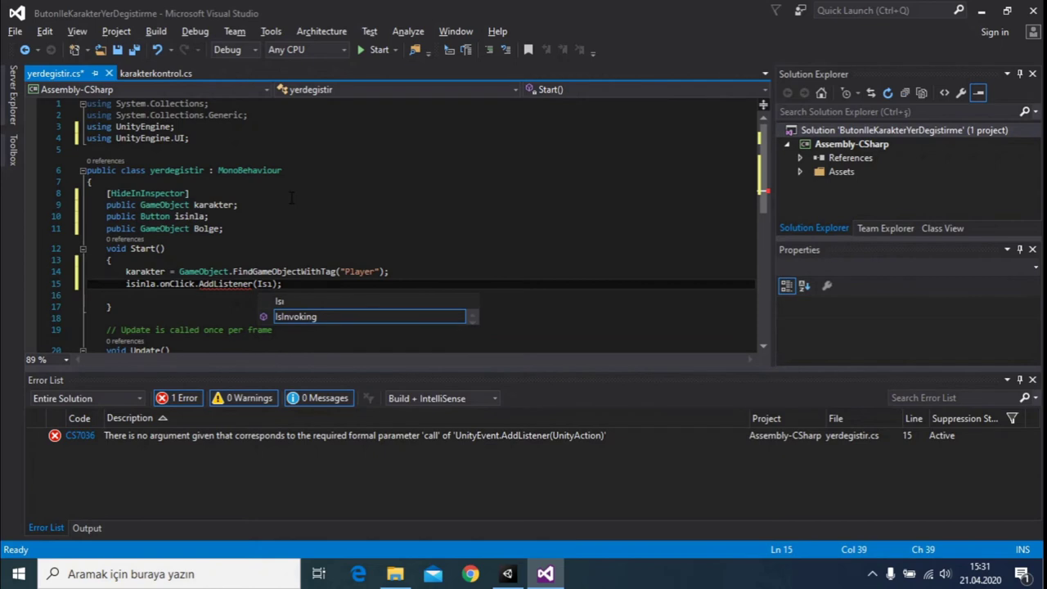
pyautogui.write('Isinla')
pyautogui.press('Escape')
pyautogui.scroll(-2, 286, 229)
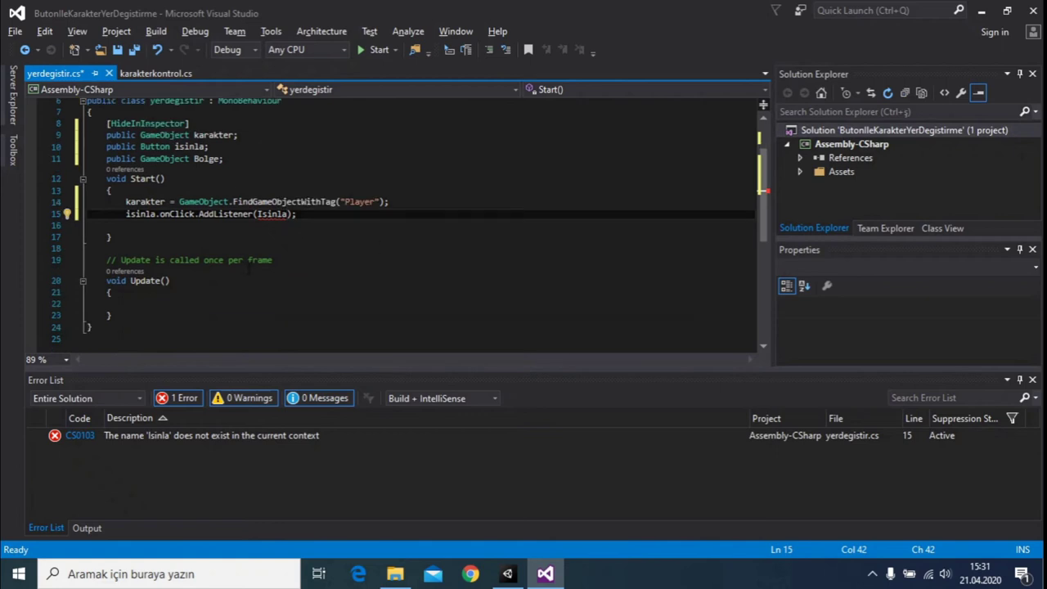
pyautogui.moveTo(133, 325); pyautogui.dragTo(99, 281)
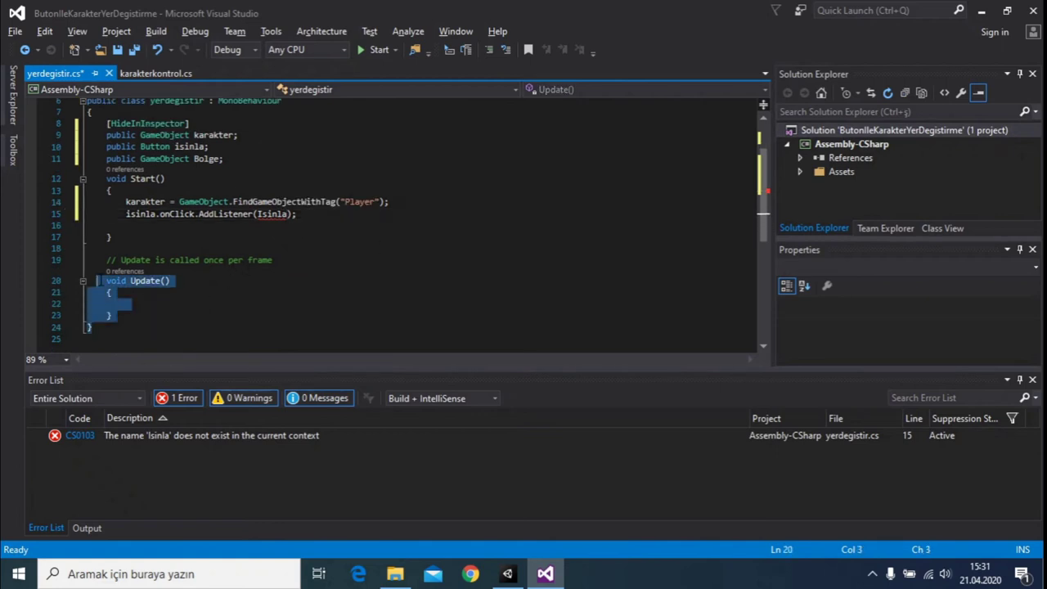
# Replace the Update method with an empty void Isinla() method and close its brace
pyautogui.press('Delete')
pyautogui.write('vo')
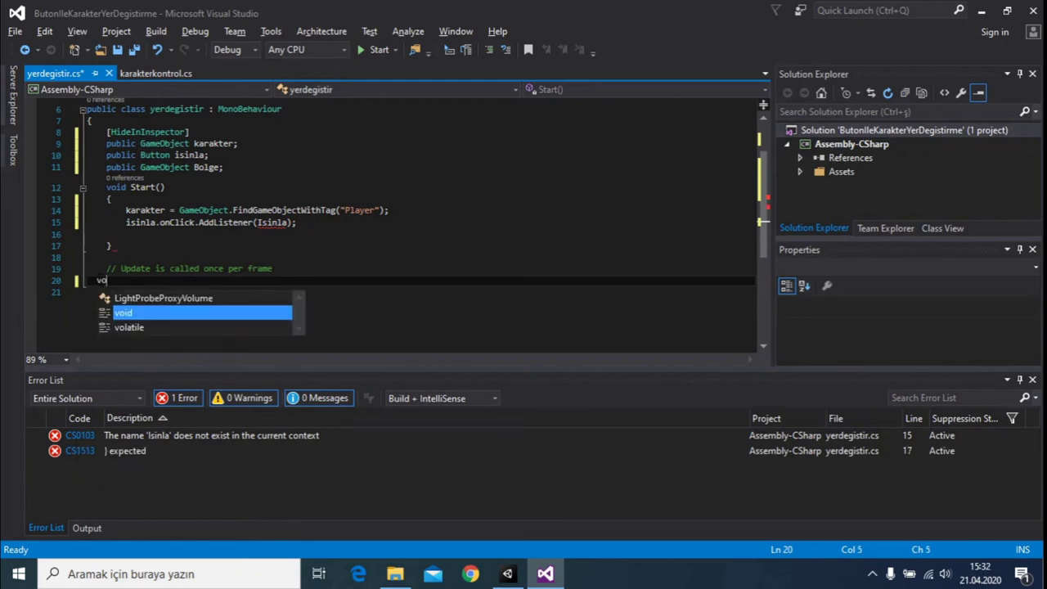
pyautogui.write('id Isinla')
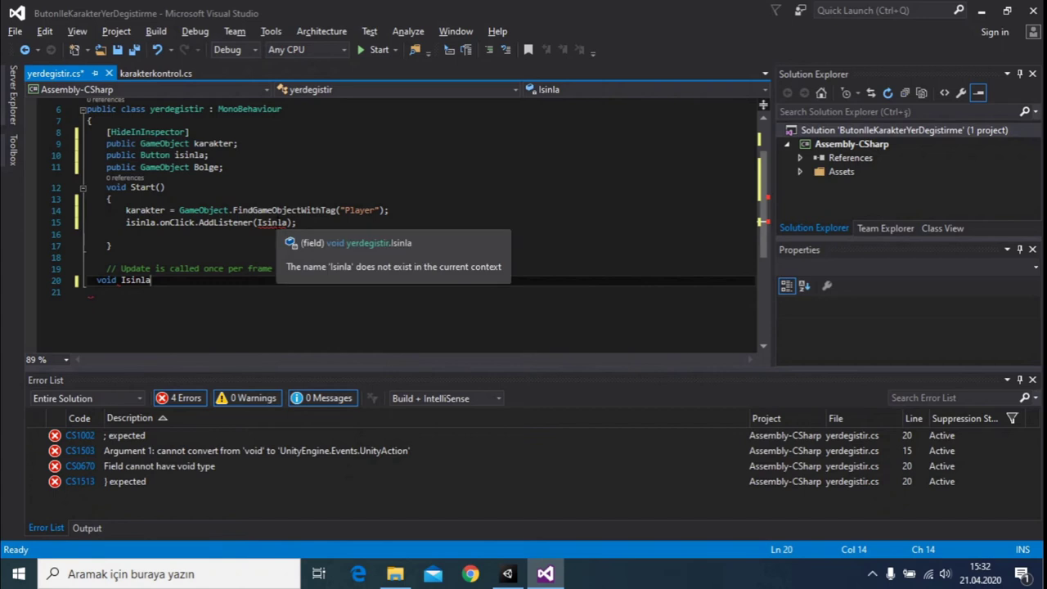
pyautogui.write('() ')
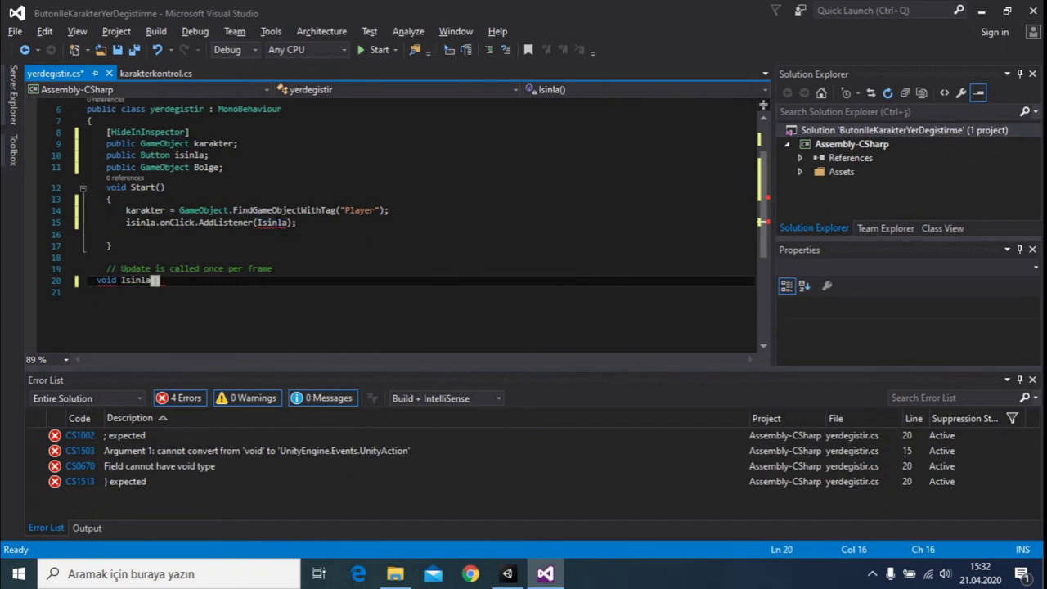
pyautogui.write('{ }')
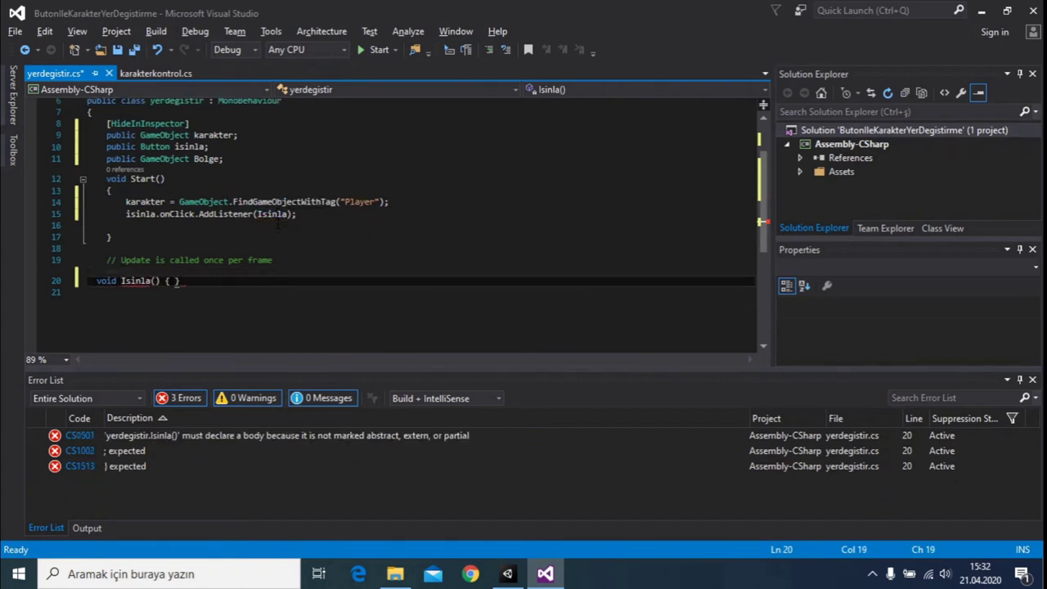
pyautogui.press('Return')
pyautogui.press('Return')
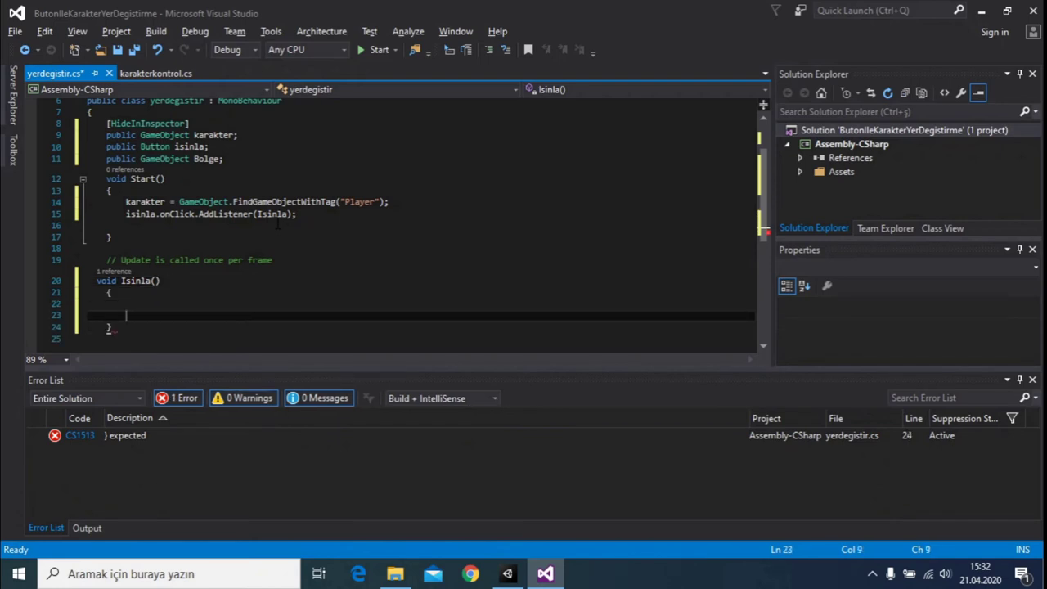
pyautogui.scroll(-2, 277, 224)
pyautogui.scroll(3, 277, 225)
pyautogui.scroll(1, 277, 224)
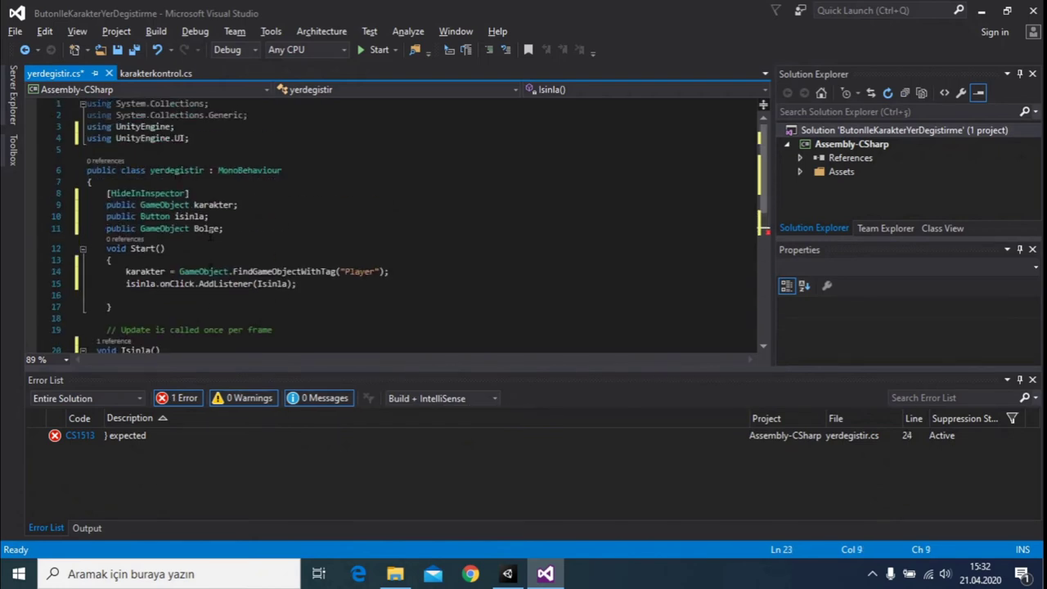
pyautogui.scroll(-2, 161, 270)
pyautogui.click(138, 336)
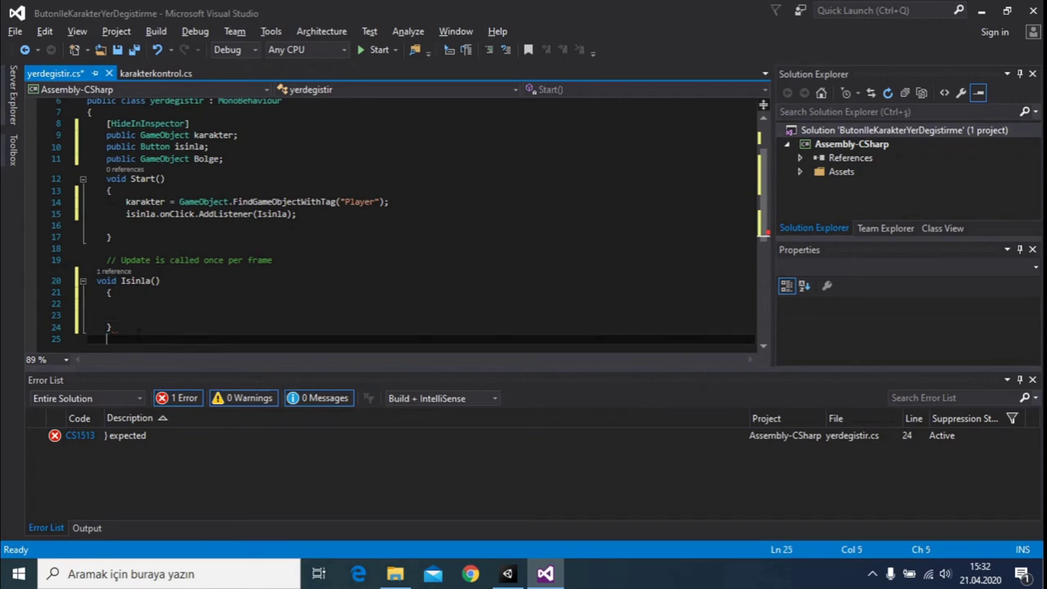
pyautogui.write('}')
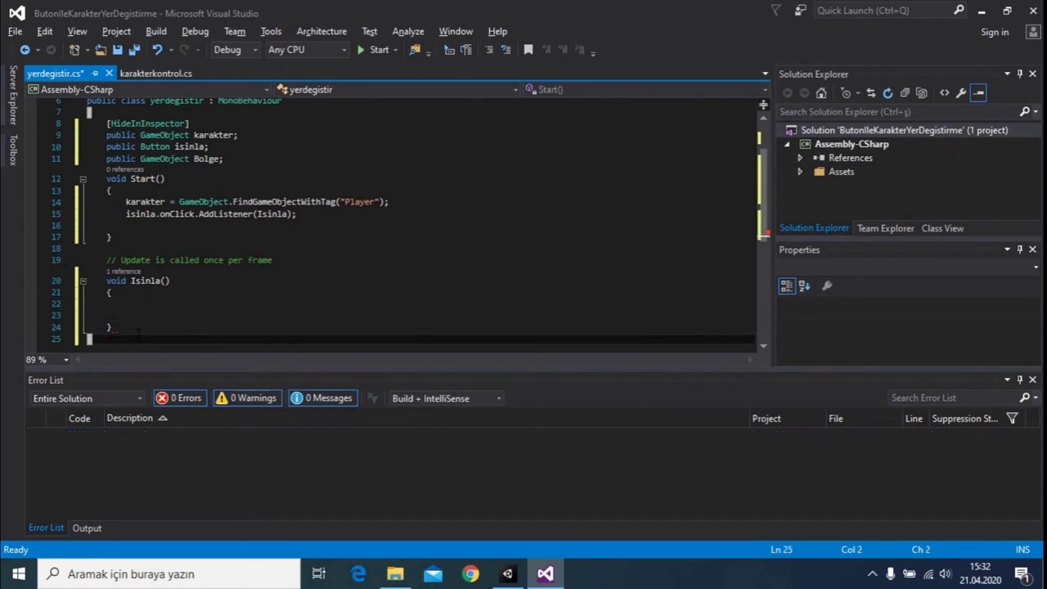
# Begin a 'karakter.' statement inside Isinlan, then run the scene in Unity
pyautogui.click(131, 304)
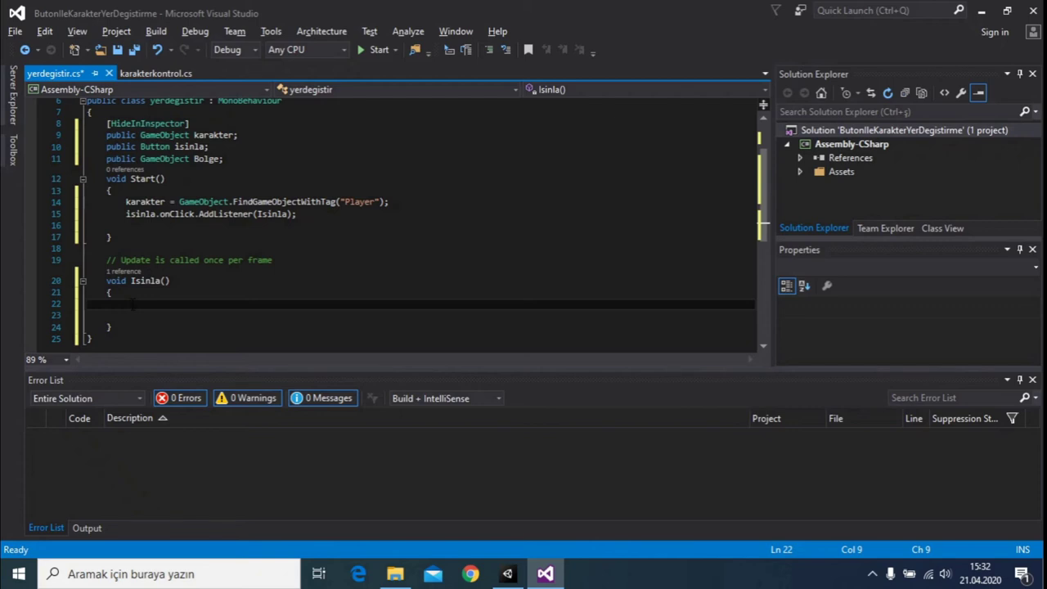
pyautogui.write('kara')
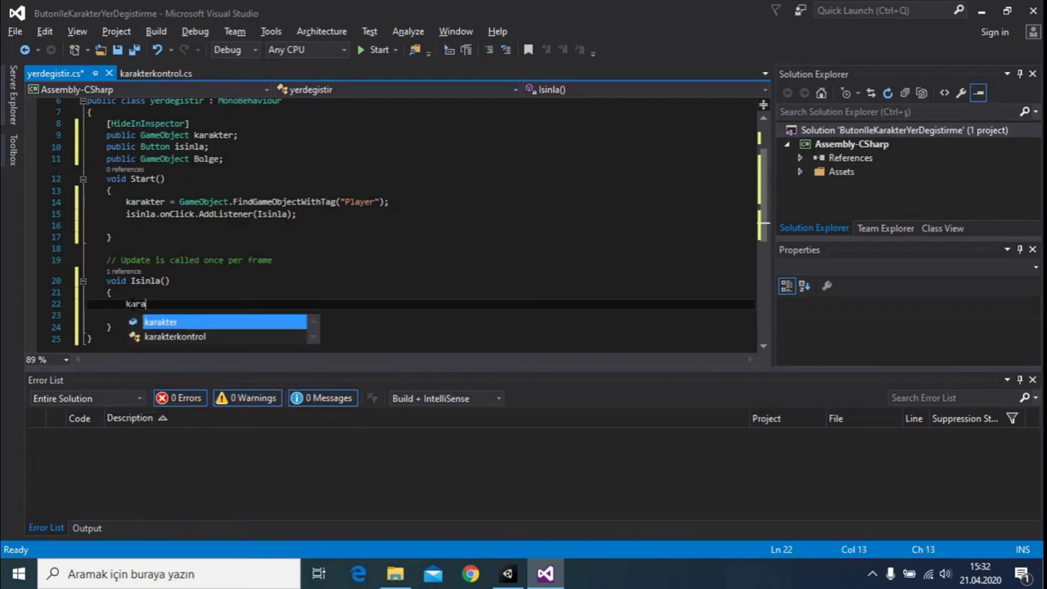
pyautogui.press('Tab')
pyautogui.write('.')
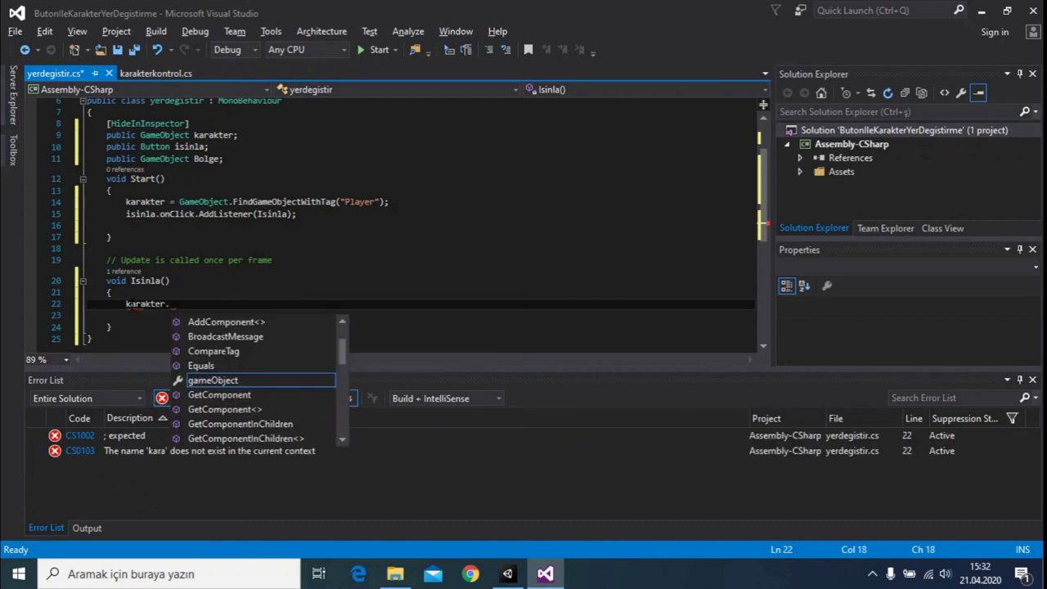
pyautogui.hotkey('alt', 'Tab')
pyautogui.click(481, 45)
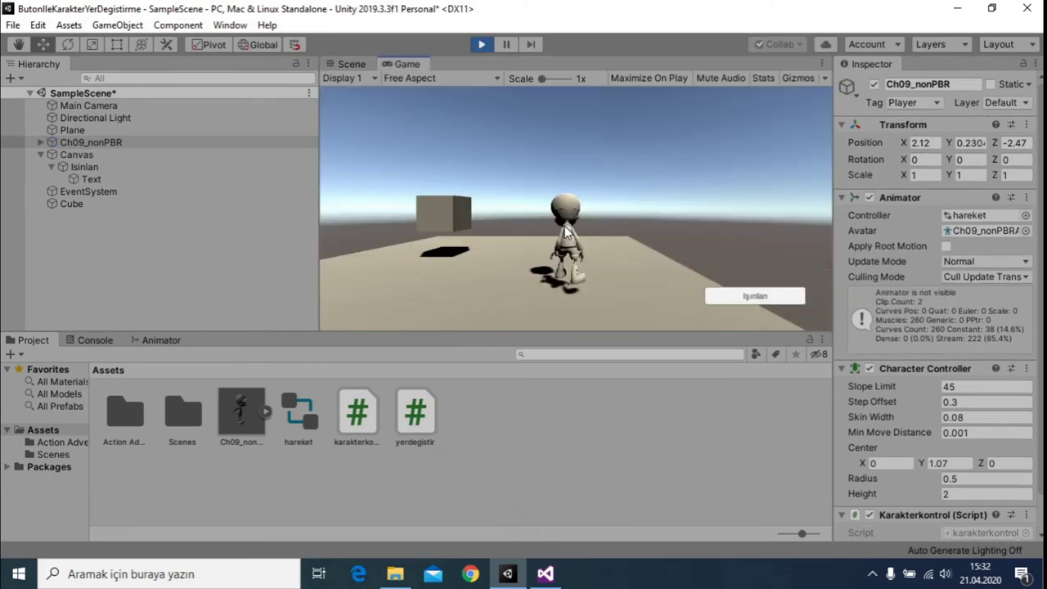
# Stop play mode, review Ch09_nonPBR's Inspector settings, and return to Visual Studio
pyautogui.click(480, 44)
pyautogui.click(119, 142)
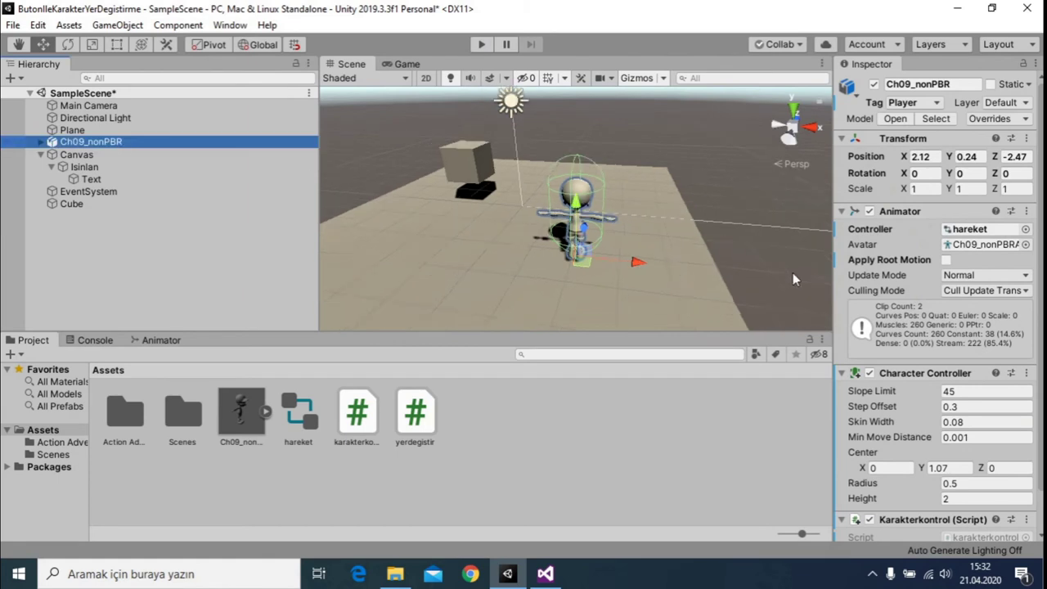
pyautogui.scroll(-2, 897, 302)
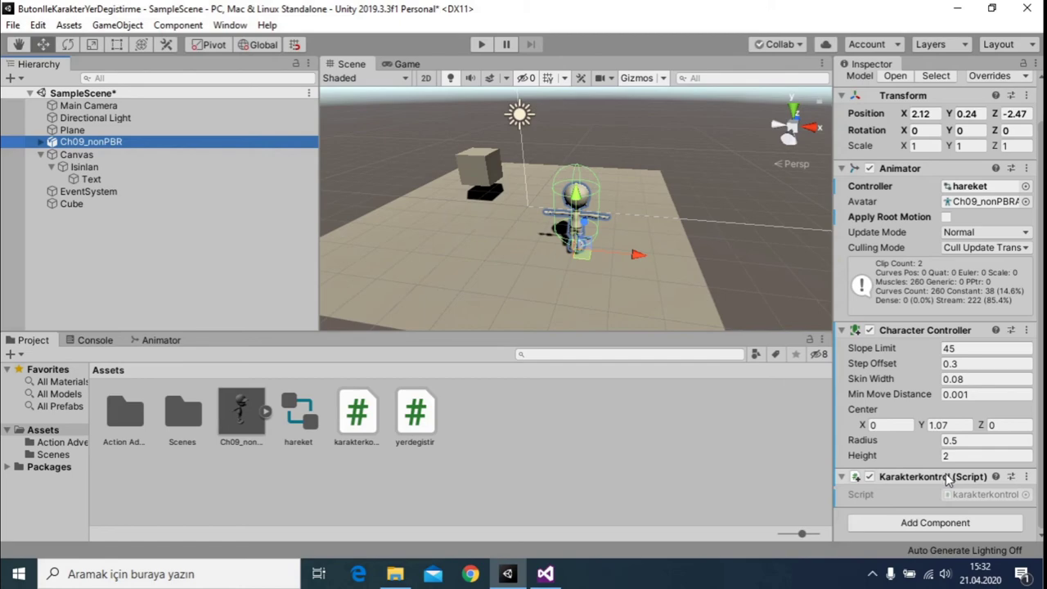
pyautogui.scroll(2, 929, 413)
pyautogui.hotkey('alt', 'Tab')
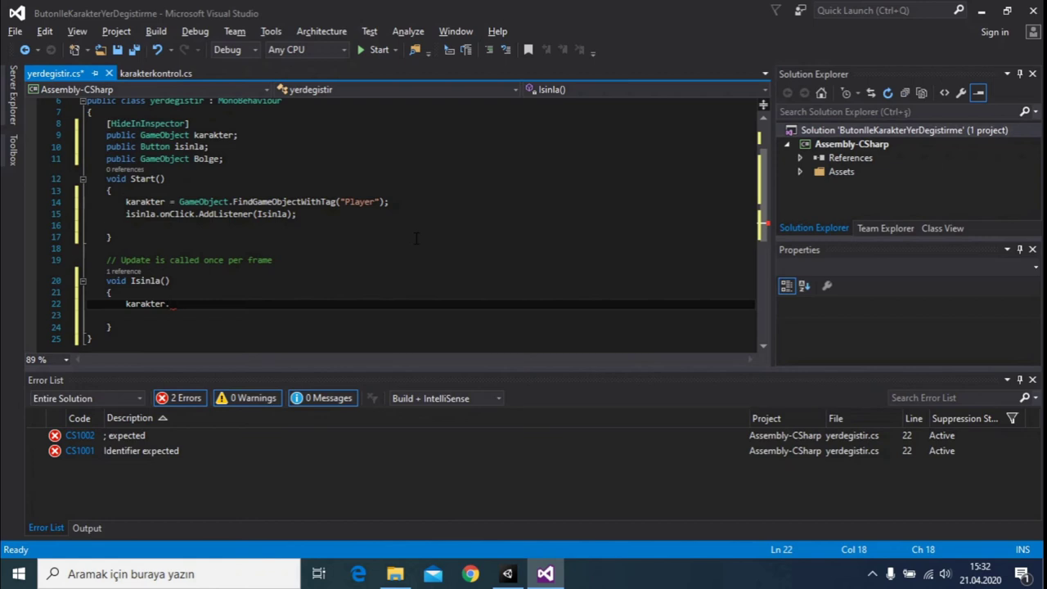
# Complete the first line as karakter.gameObject.SetActive(false);
pyautogui.write('gameObject.Set')
pyautogui.press('Tab')
pyautogui.write('()')
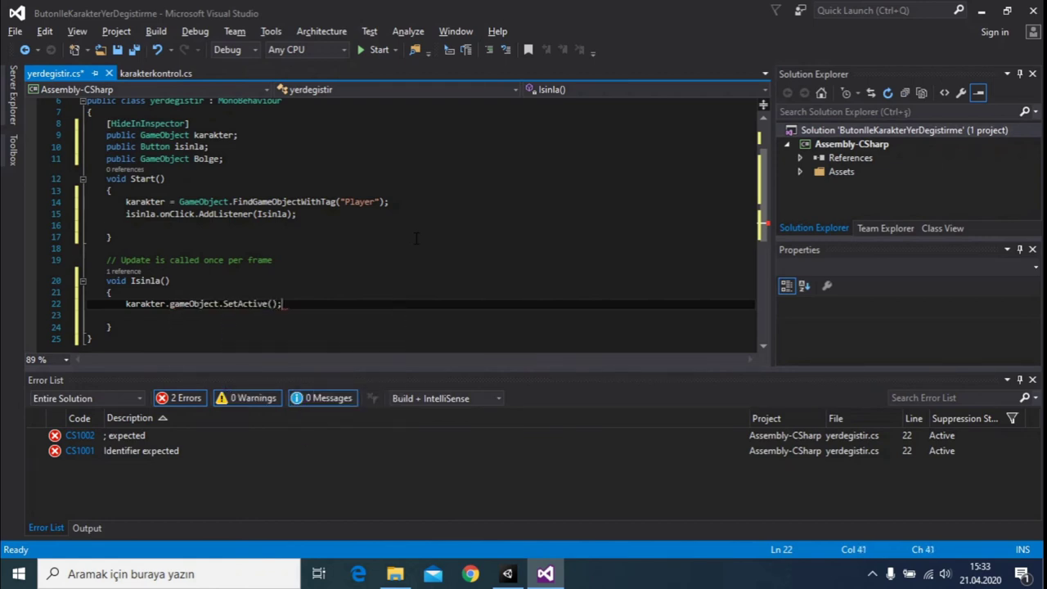
pyautogui.write(';')
pyautogui.press('Left')
pyautogui.press('Left')
pyautogui.write('false')
pyautogui.press('Right')
pyautogui.press('Right')
pyautogui.press('Return')
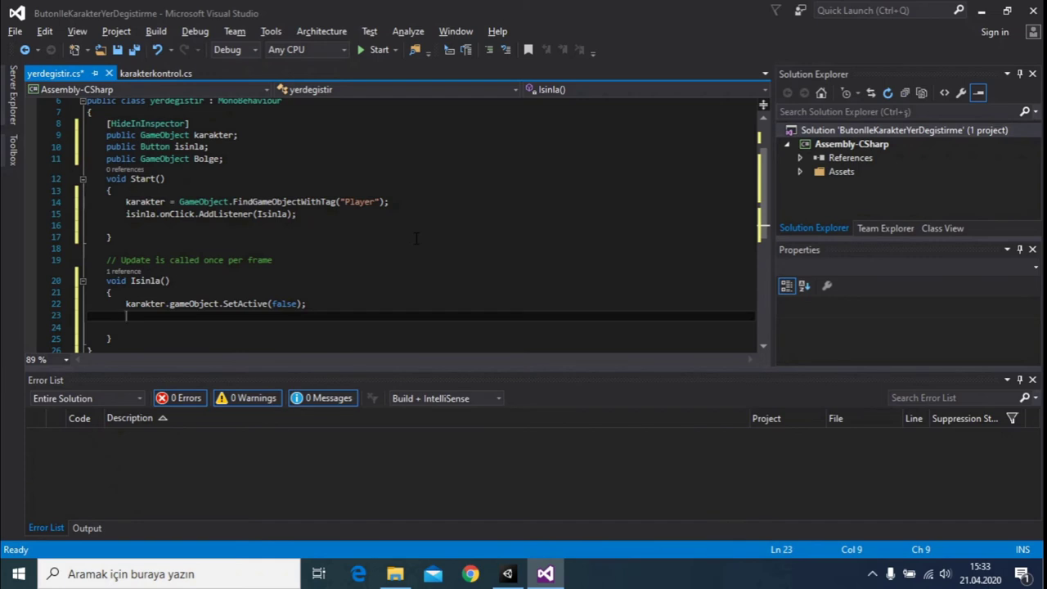
# Start a new line with karakter.transform.position
pyautogui.write('k')
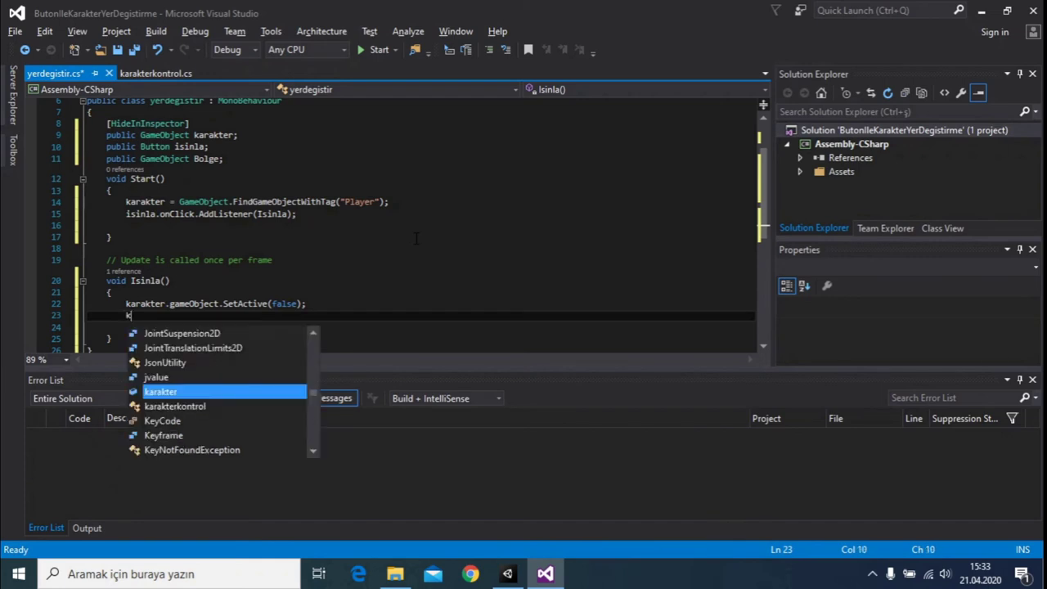
pyautogui.write('ara')
pyautogui.press('Tab')
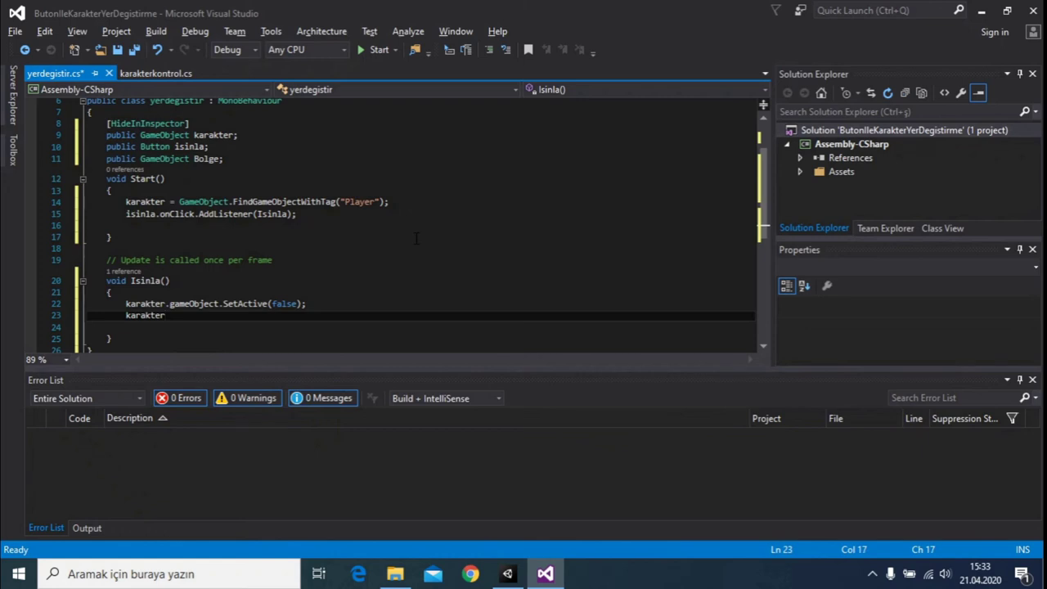
pyautogui.write('.tra')
pyautogui.press('Tab')
pyautogui.write('.pos')
pyautogui.press('Tab')
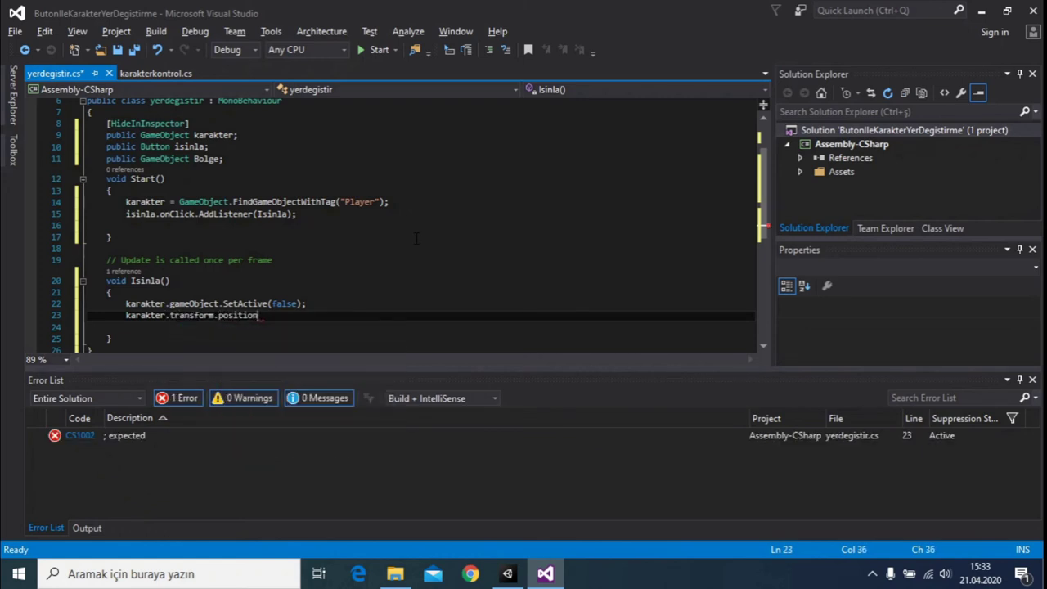
pyautogui.hotkey('alt', 'Tab')
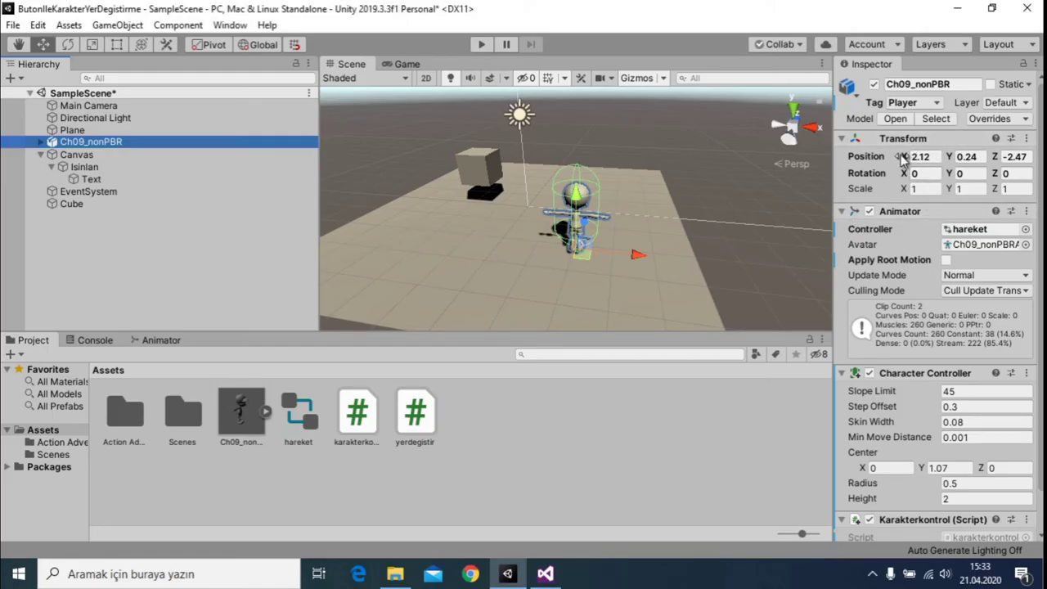
pyautogui.hotkey('alt', 'Tab')
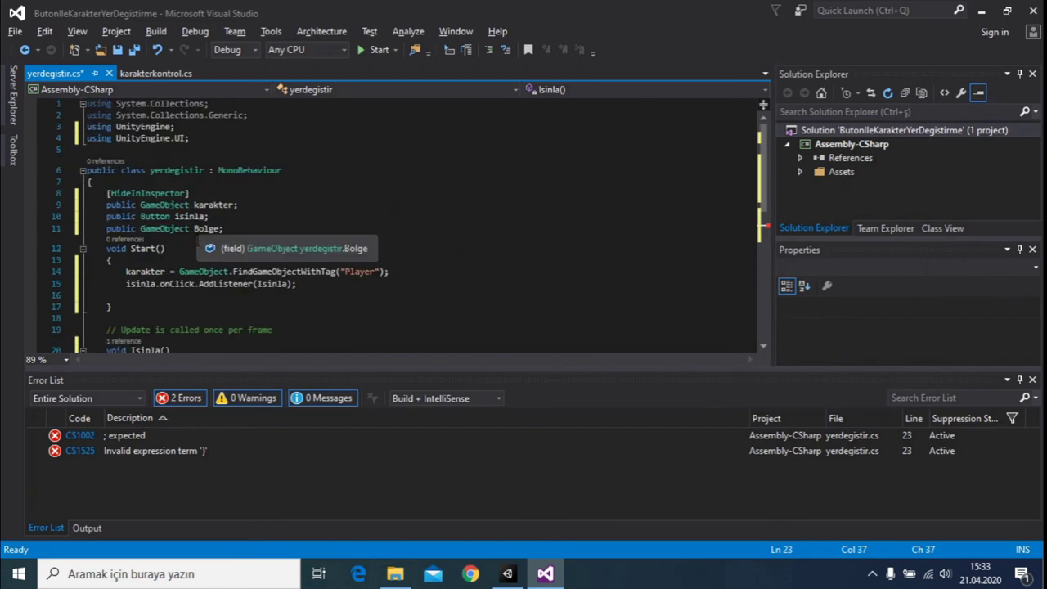
pyautogui.scroll(-2, 275, 243)
pyautogui.scroll(-1, 280, 247)
# Finish the position assignment with Bolge.transform.position;
pyautogui.write('Bolge.tr')
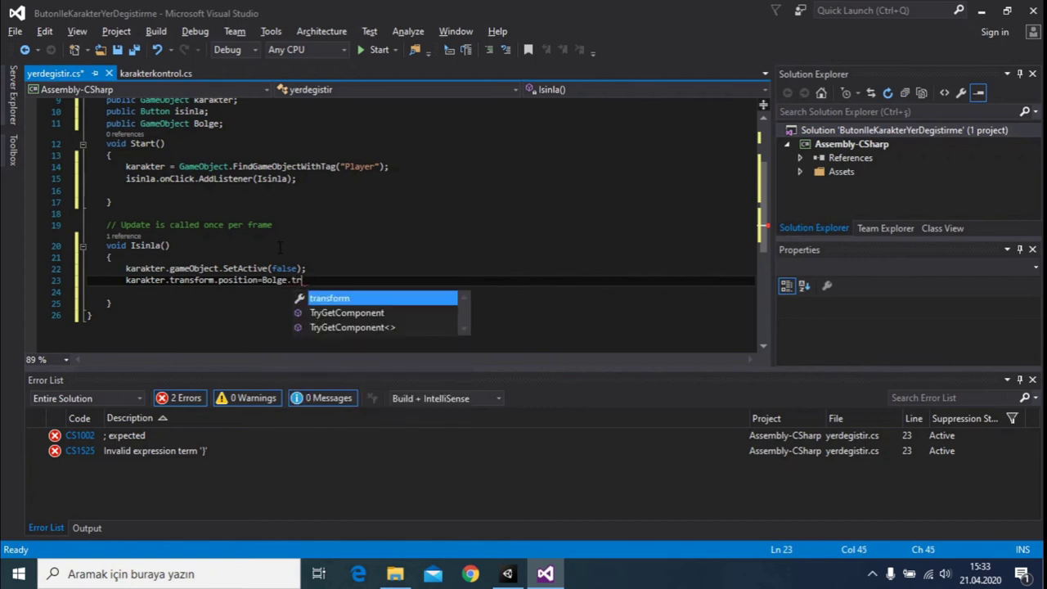
pyautogui.press('Tab')
pyautogui.write('.pos')
pyautogui.press('Tab')
pyautogui.write(';')
pyautogui.press('Return')
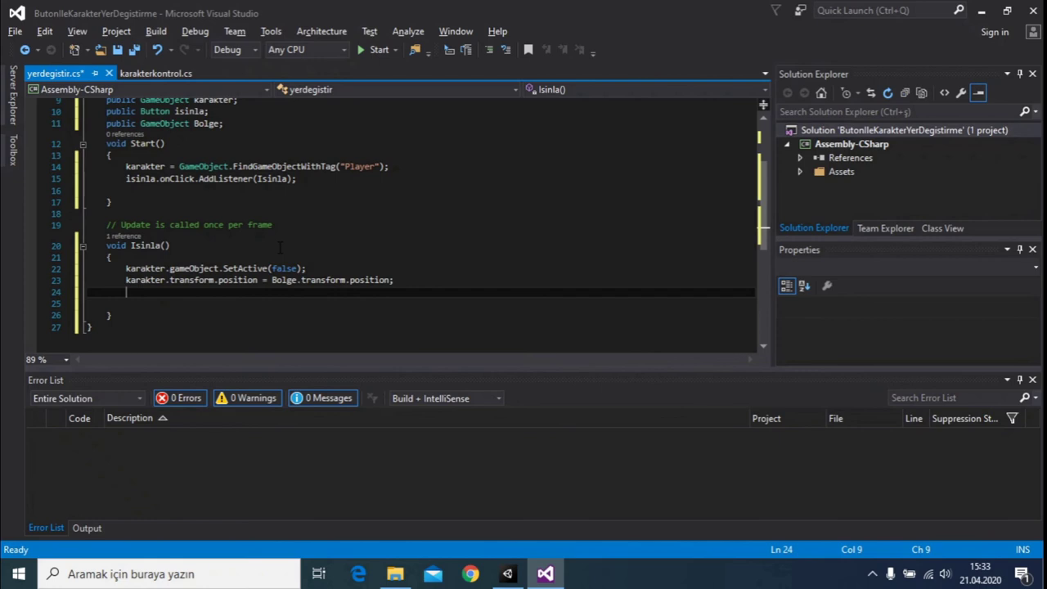
# Add karakter.gameObject.SetActive(true) and save the yerdegistir script
pyautogui.write('karakter.game')
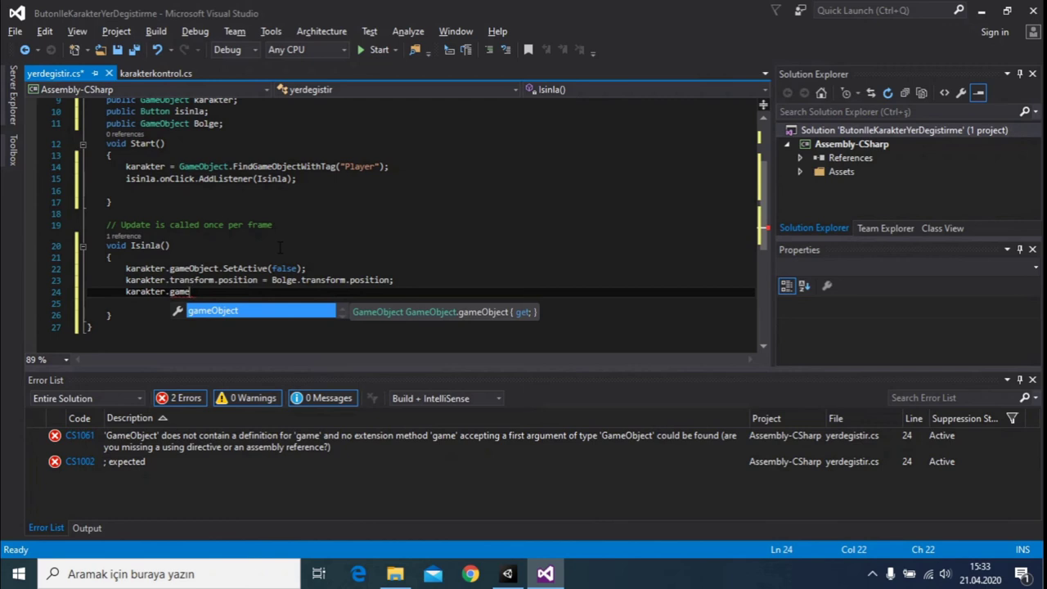
pyautogui.press('Tab')
pyautogui.write('.set')
pyautogui.press('Tab')
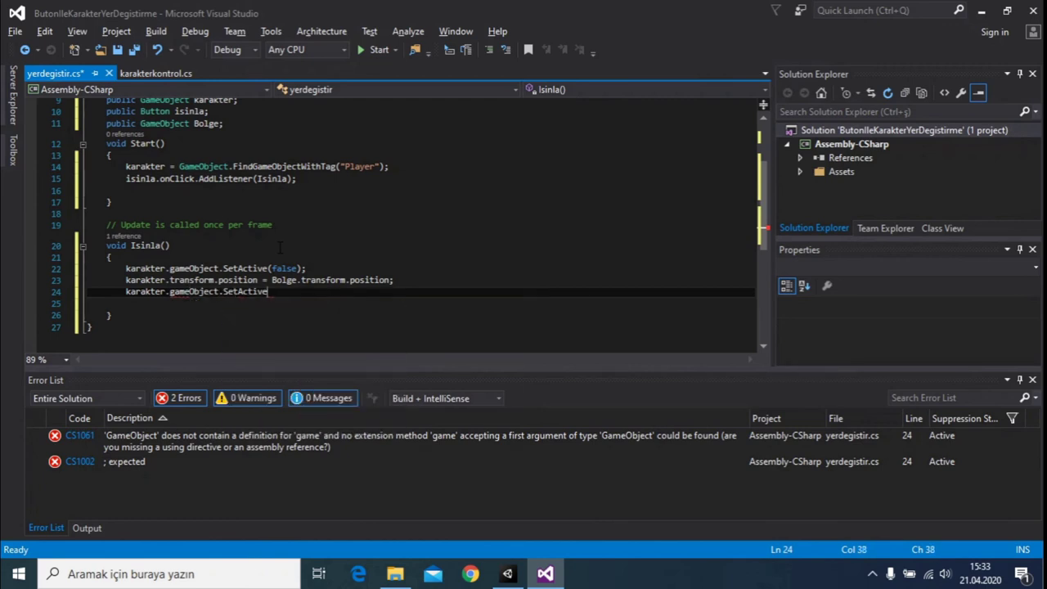
pyautogui.write('()')
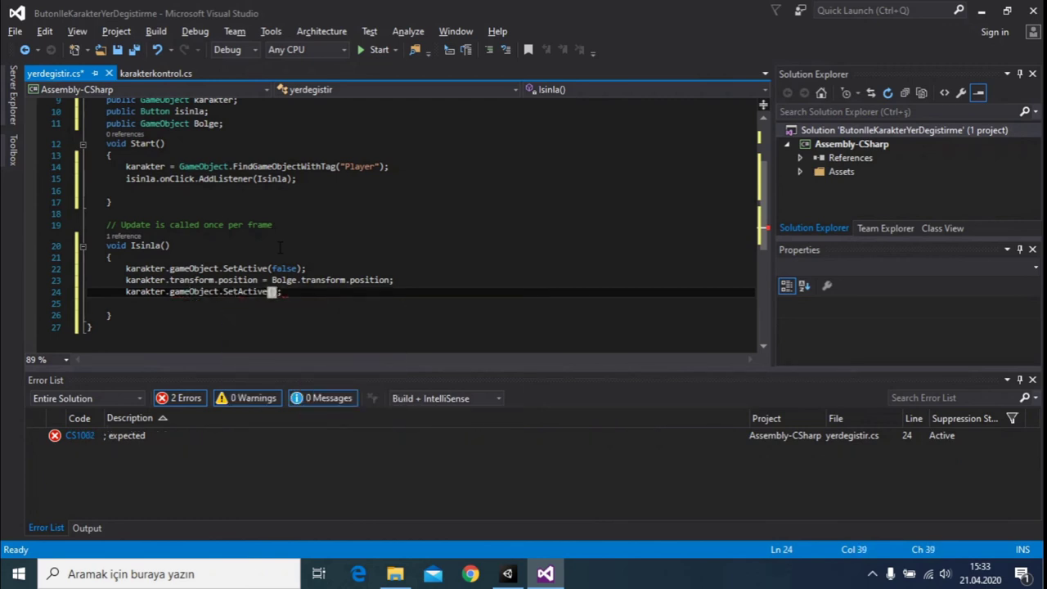
pyautogui.write('true')
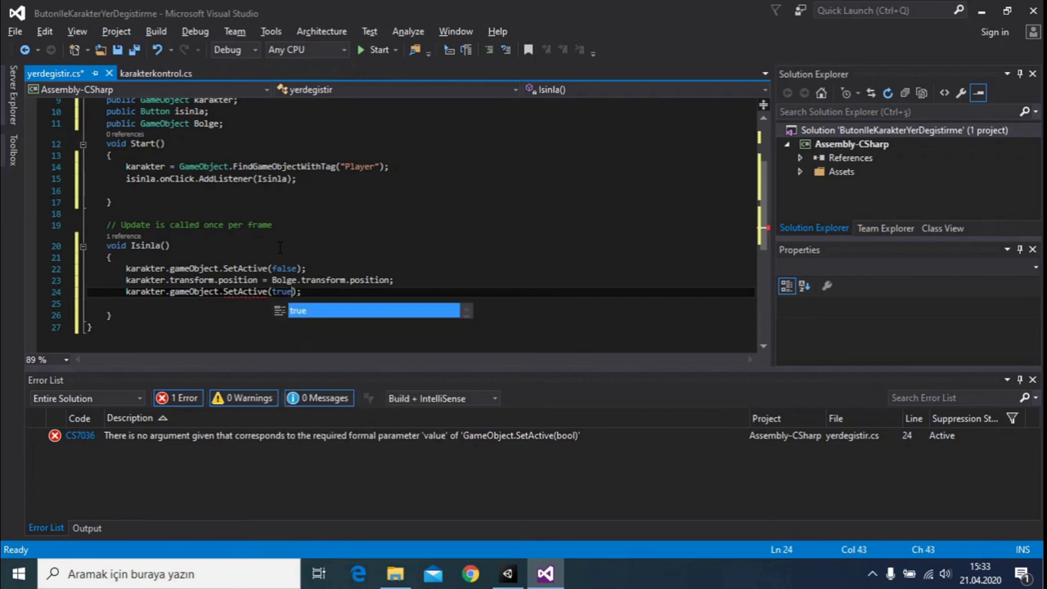
pyautogui.press('End')
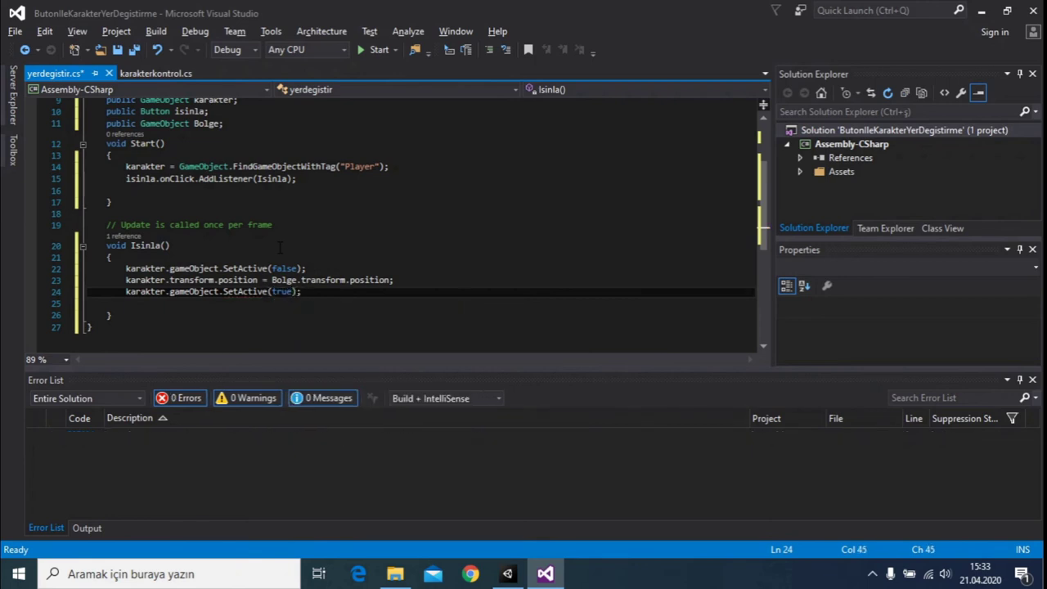
pyautogui.scroll(1, 409, 225)
pyautogui.hotkey('ctrl', 's')
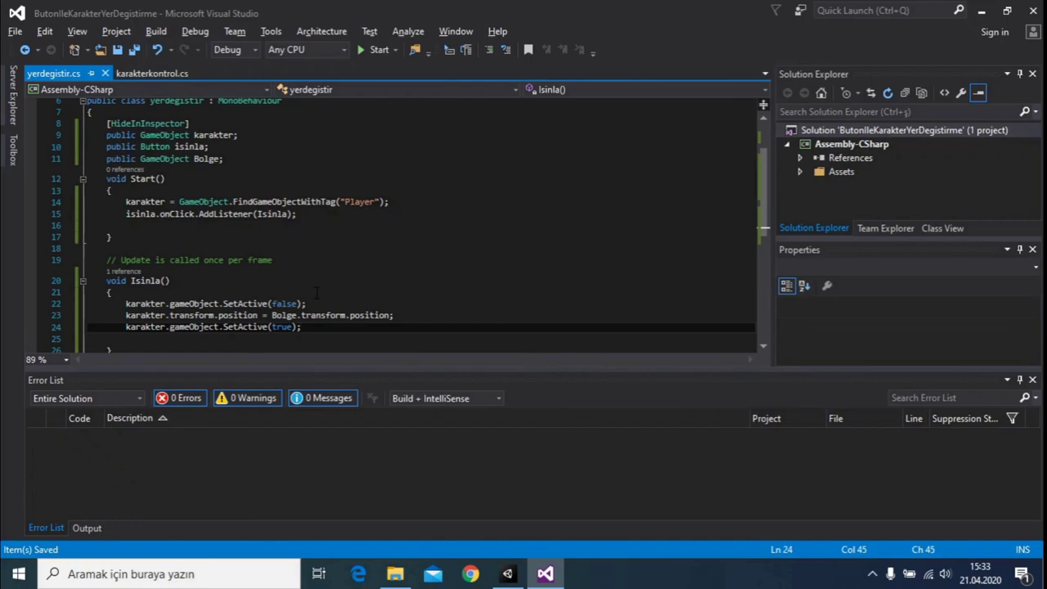
pyautogui.hotkey('alt', 'Tab')
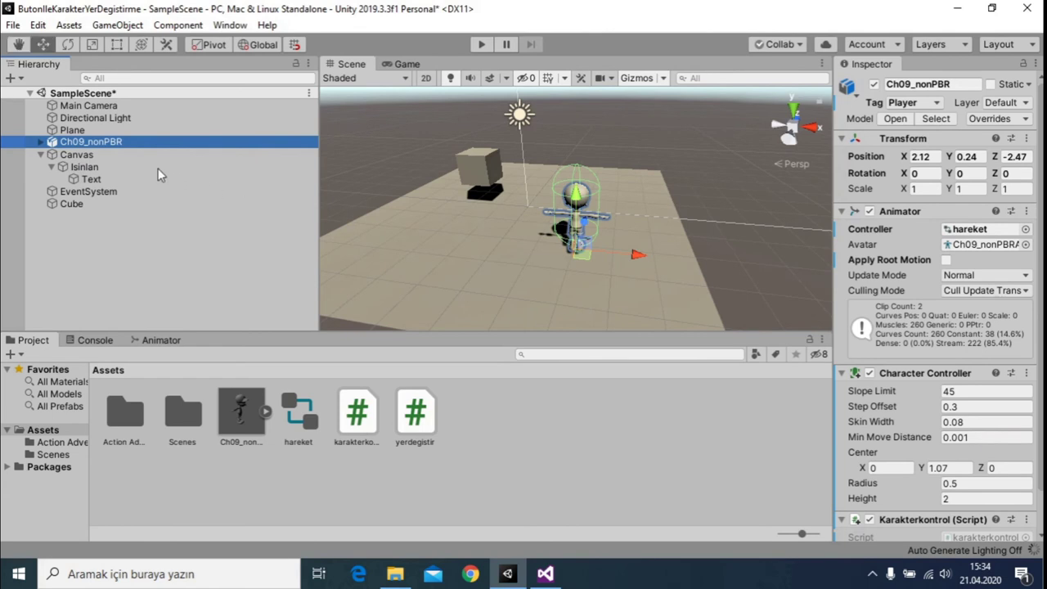
# Assign the Isinlan button to the Yerdegistir script's Isinla field
pyautogui.click(80, 155)
pyautogui.click(84, 167)
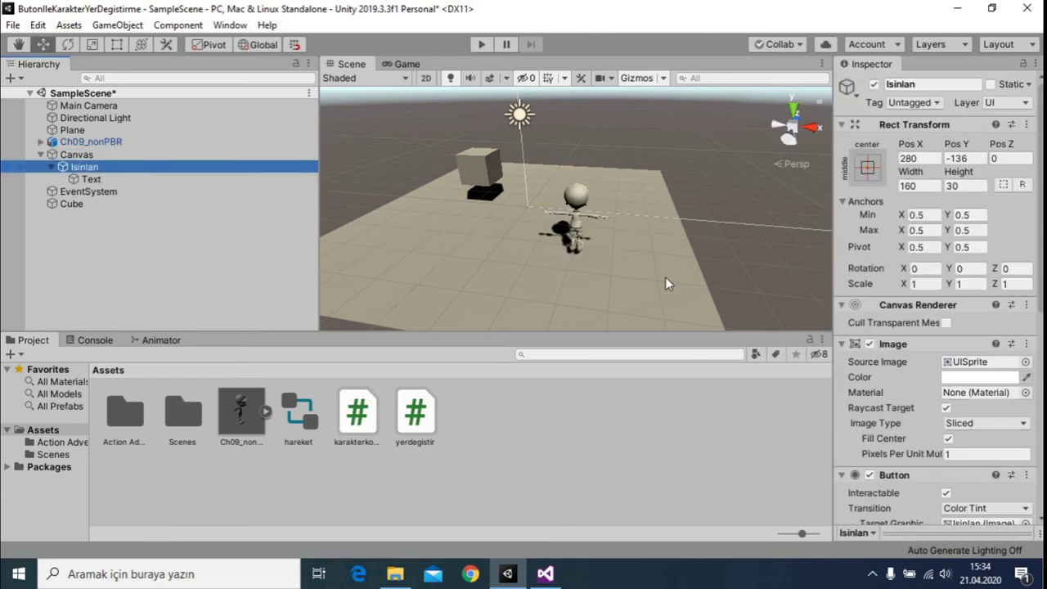
pyautogui.scroll(-6, 941, 328)
pyautogui.scroll(-3, 1032, 413)
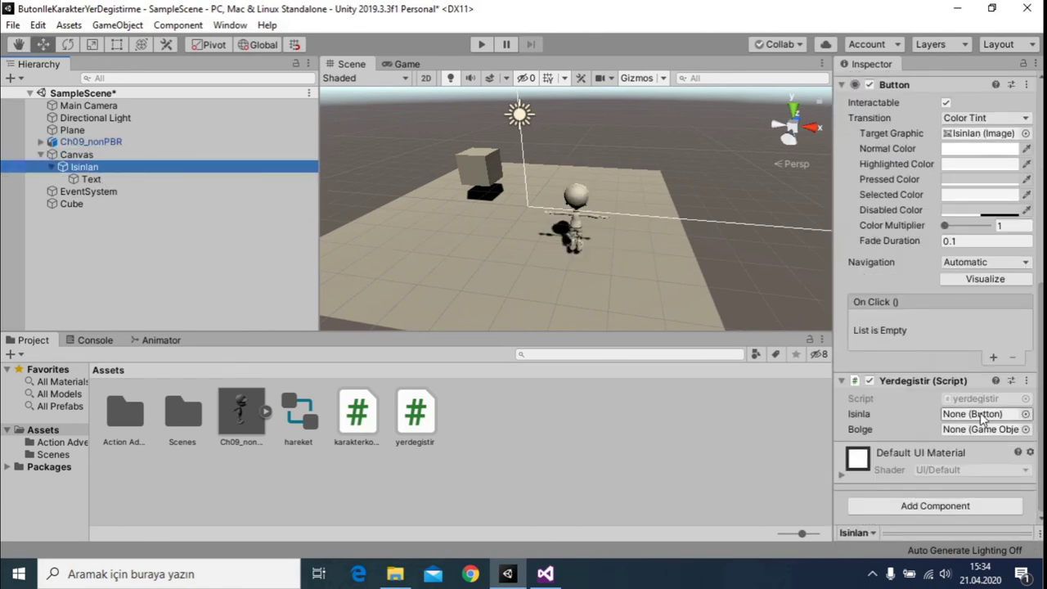
pyautogui.moveTo(84, 167)
pyautogui.mouseDown()
pyautogui.moveTo(776, 340)
pyautogui.moveTo(986, 415)
pyautogui.mouseUp()
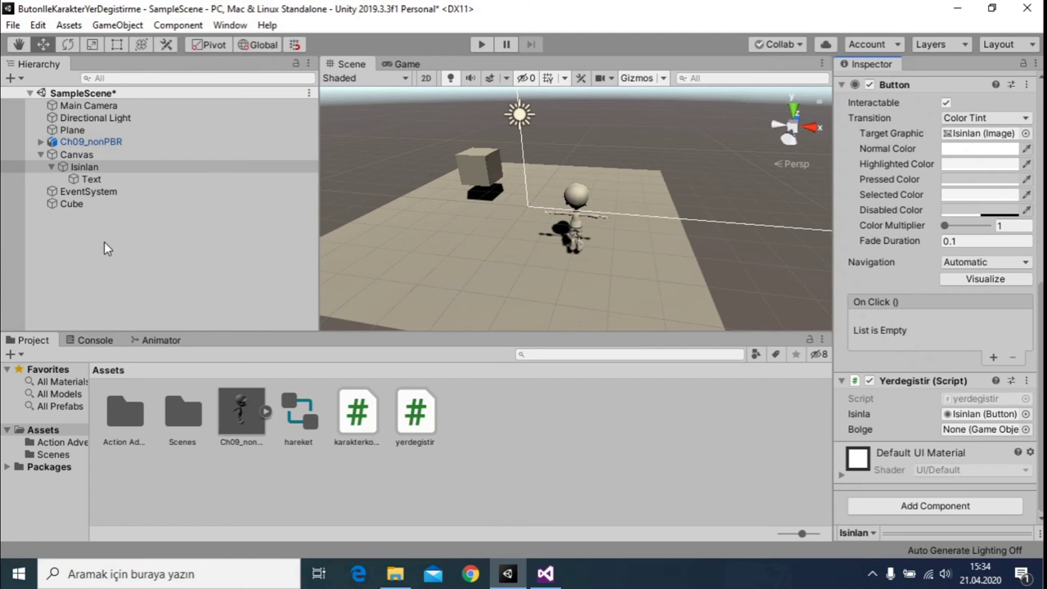
# Rename the Cube object to Bolge in the Inspector
pyautogui.click(71, 204)
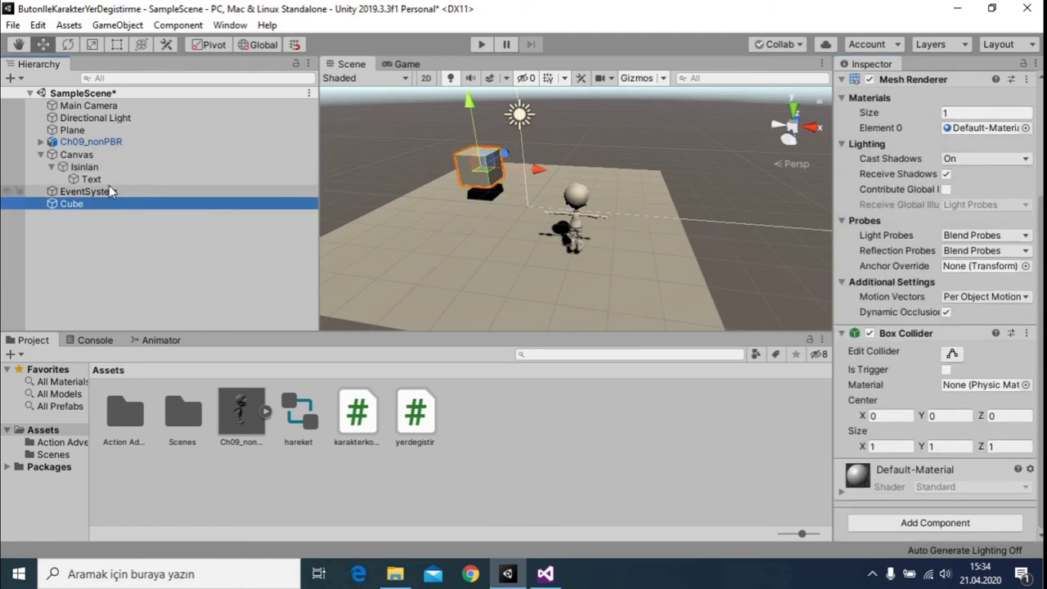
pyautogui.click(108, 201)
pyautogui.scroll(4, 910, 231)
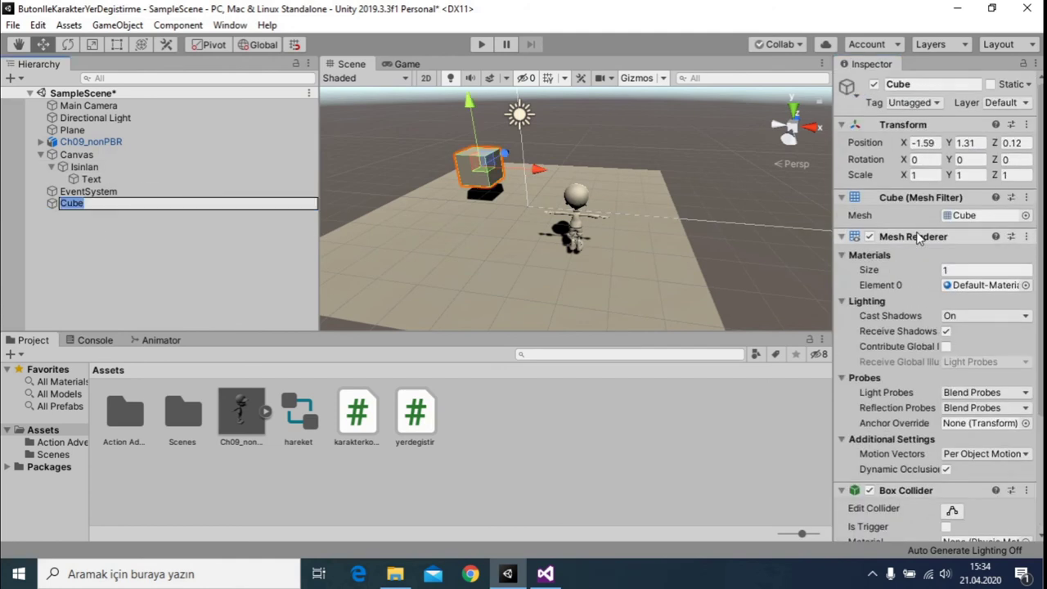
pyautogui.scroll(-4, 918, 241)
pyautogui.scroll(4, 917, 241)
pyautogui.click(930, 83)
pyautogui.write('Bolge')
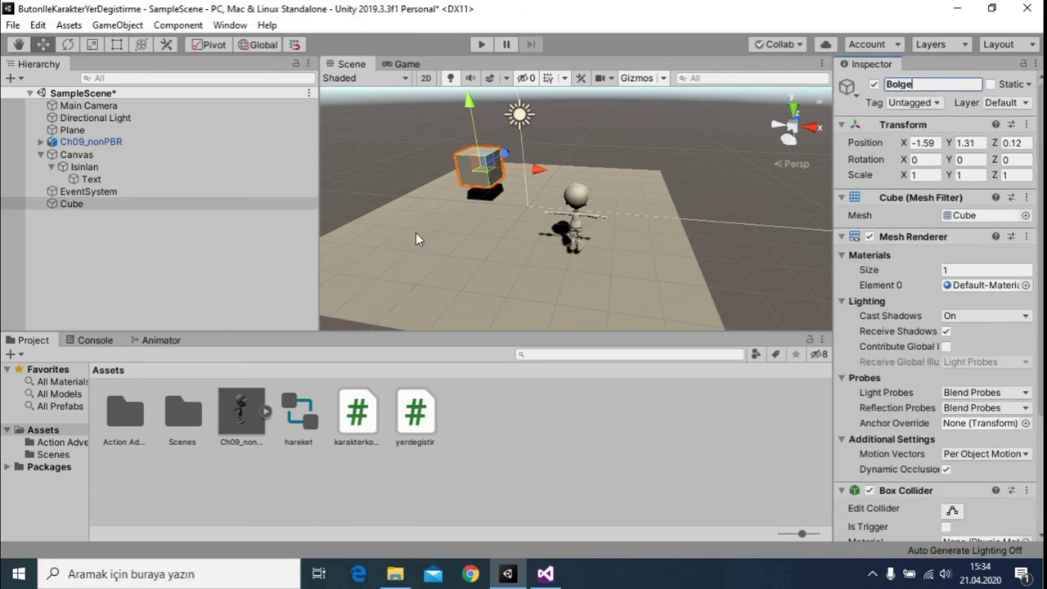
pyautogui.click(222, 247)
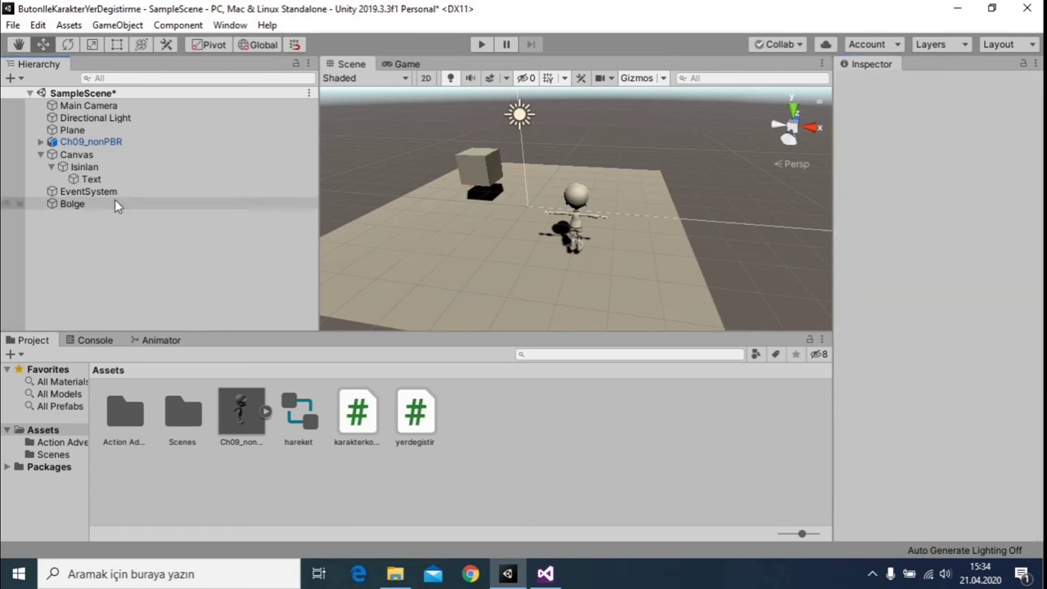
# Drag Bolge into the Bolge field on Isinlan's script and enter play mode
pyautogui.click(77, 168)
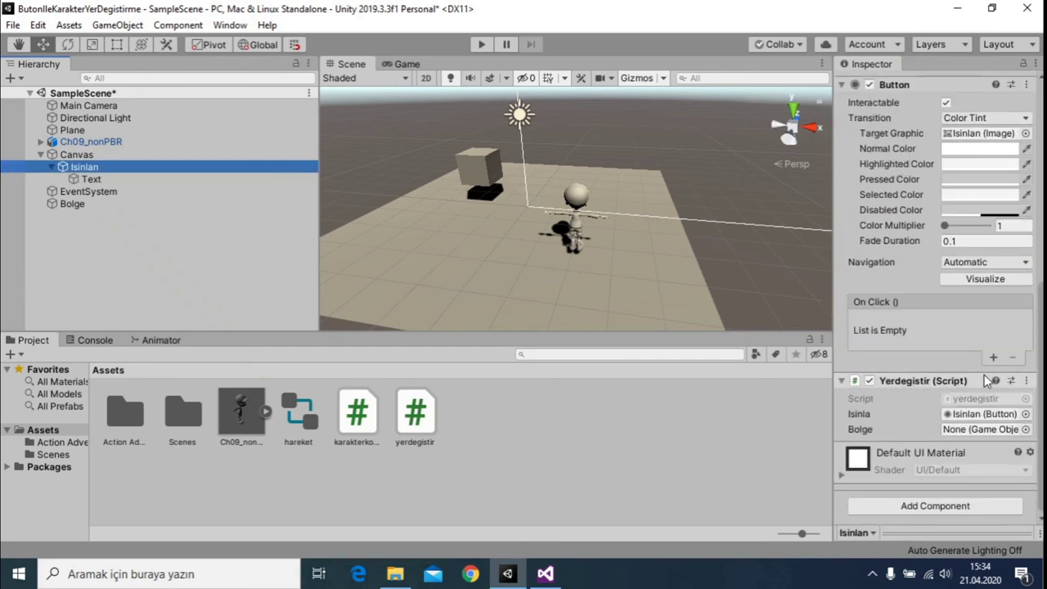
pyautogui.moveTo(56, 201)
pyautogui.mouseDown()
pyautogui.moveTo(987, 441)
pyautogui.moveTo(987, 432)
pyautogui.mouseUp()
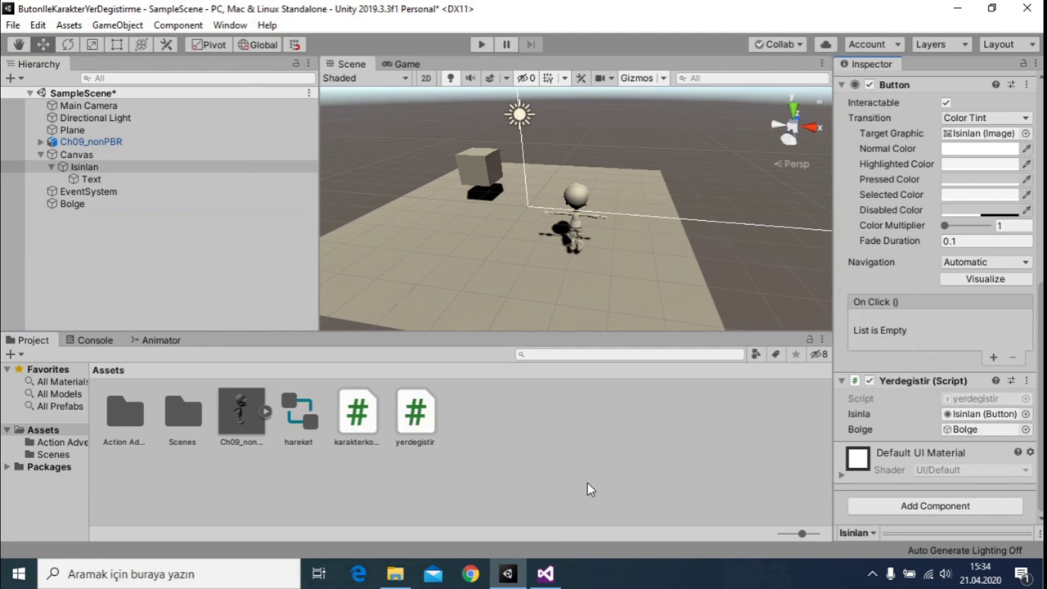
pyautogui.click(481, 44)
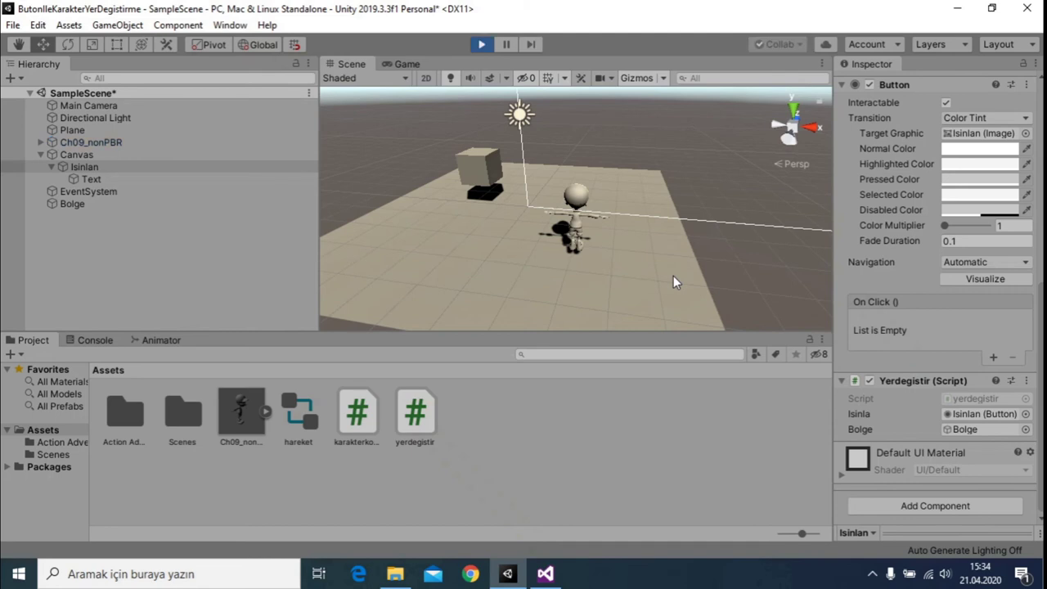
# Walk the character with D, W, S and press Işınlan three times to land on the box, then stop
pyautogui.press('d')
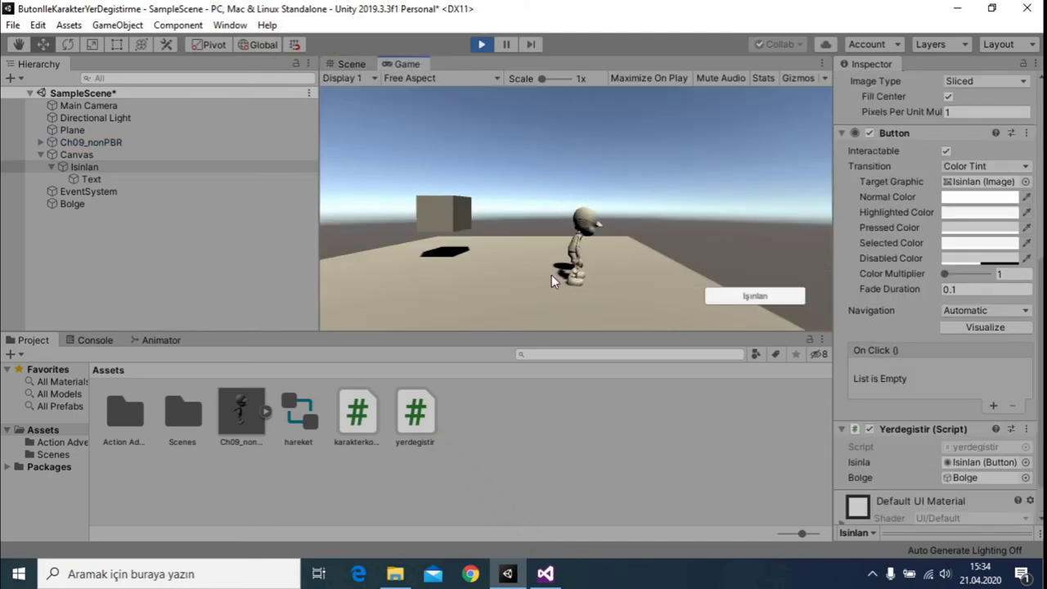
pyautogui.click(774, 294)
pyautogui.press('d')
pyautogui.press('d')
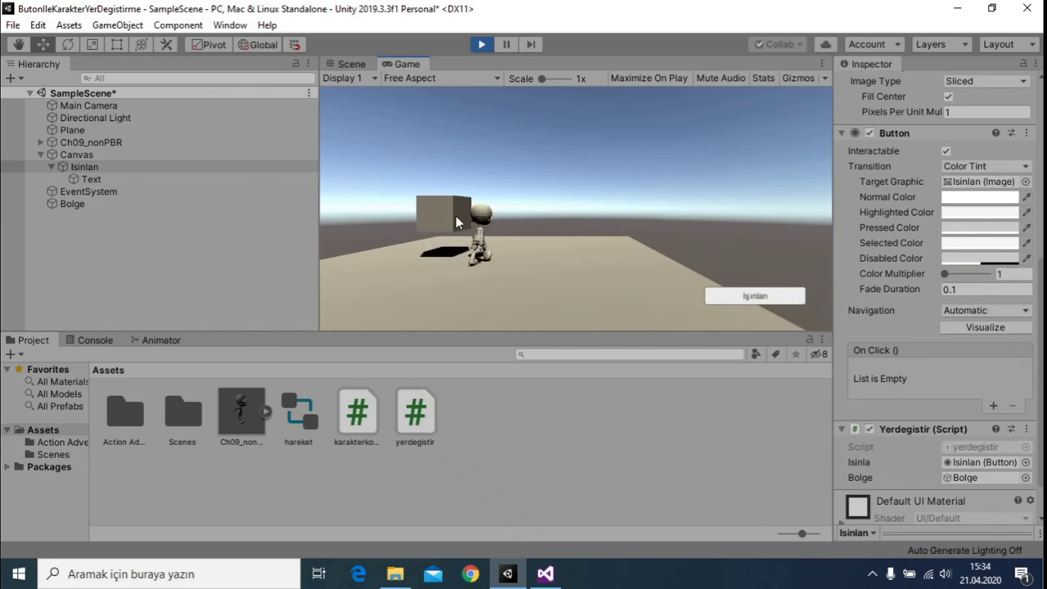
pyautogui.press('w')
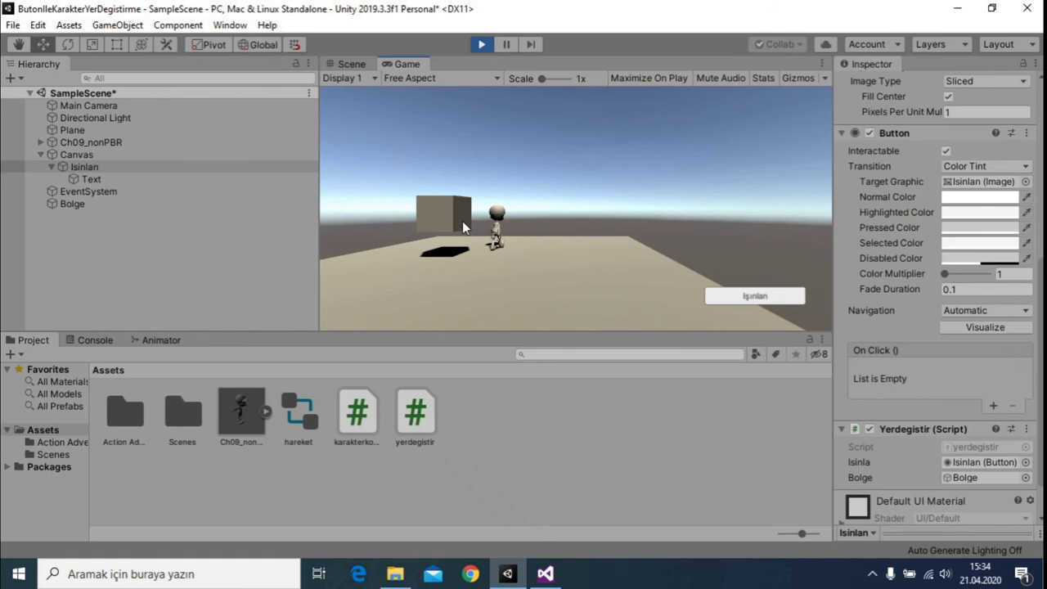
pyautogui.click(749, 298)
pyautogui.press('s')
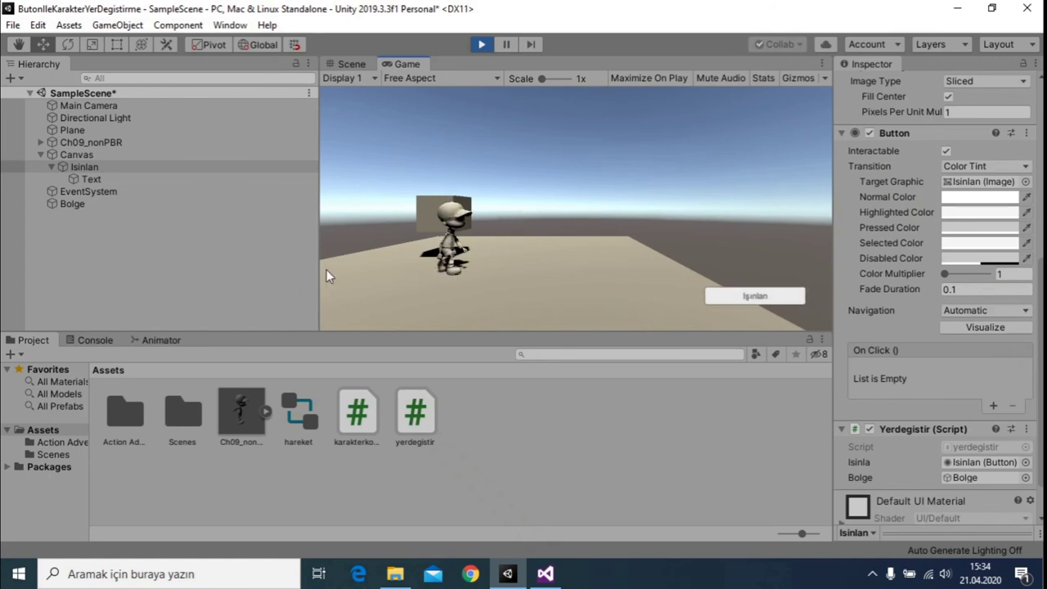
pyautogui.press('d')
pyautogui.press('w')
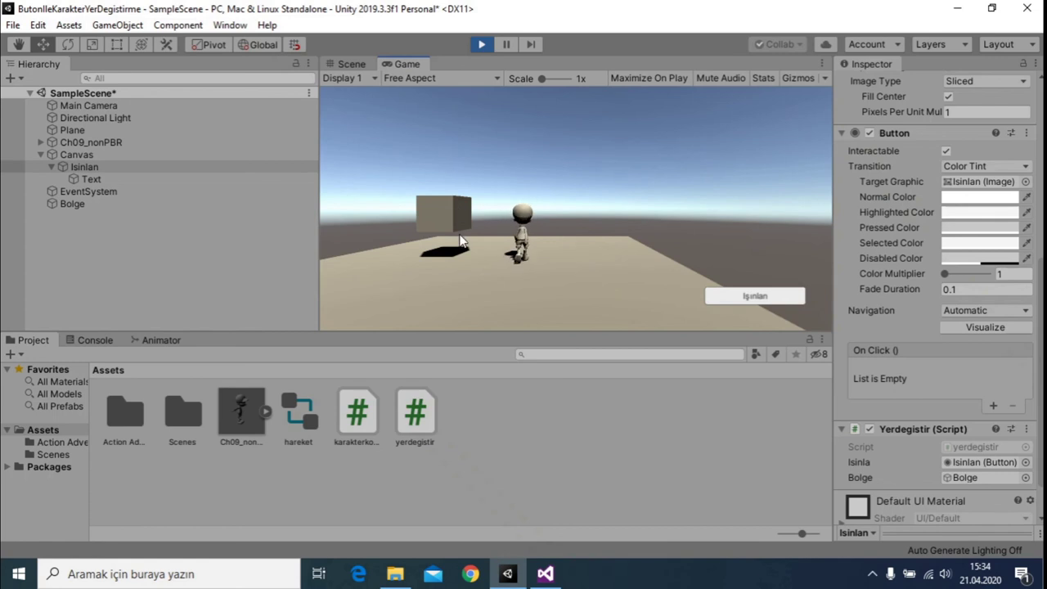
pyautogui.click(758, 299)
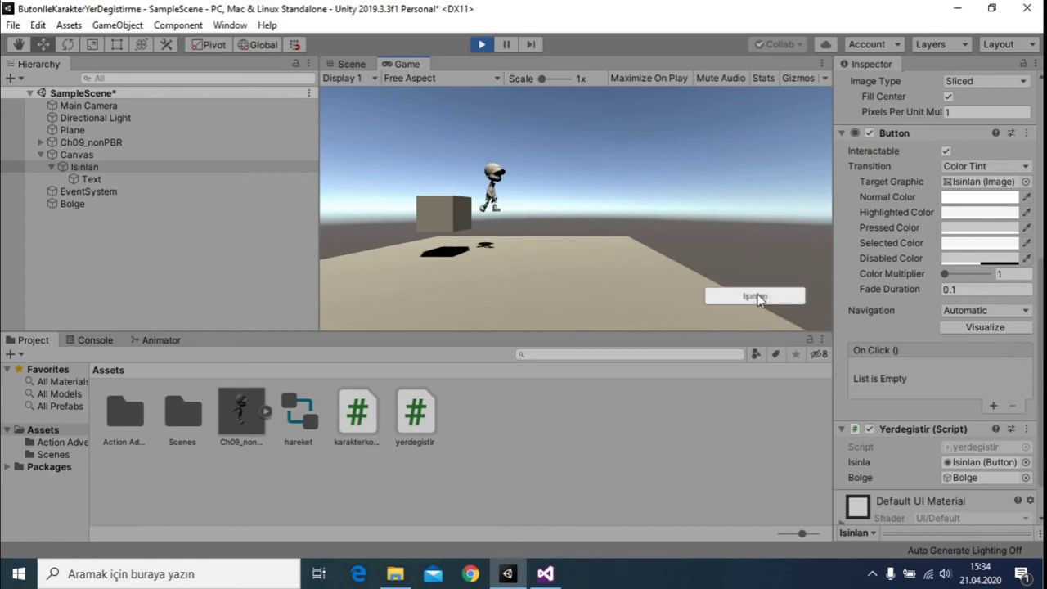
pyautogui.click(481, 44)
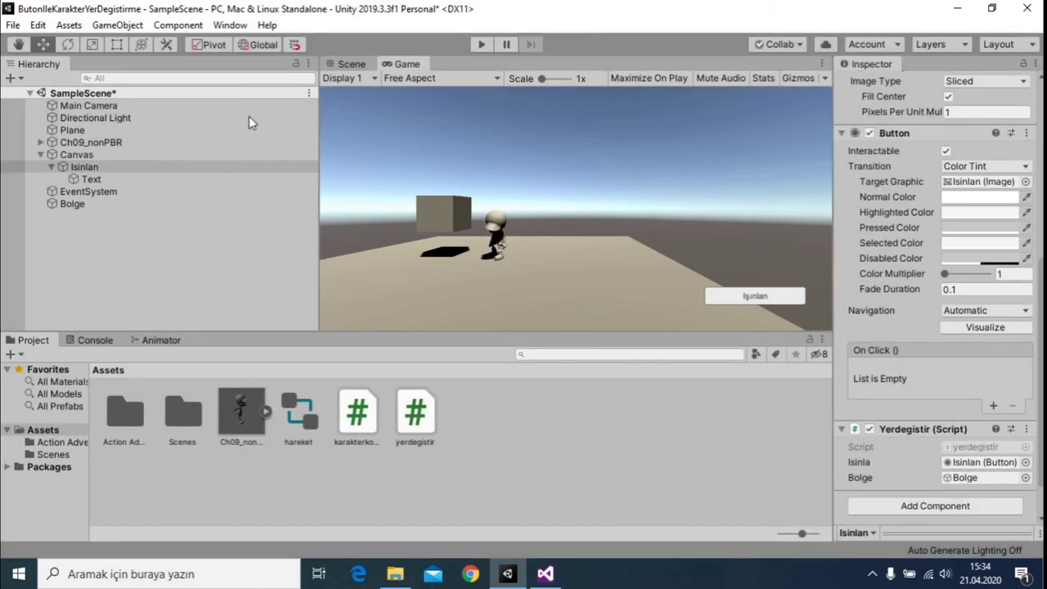
pyautogui.click(109, 207)
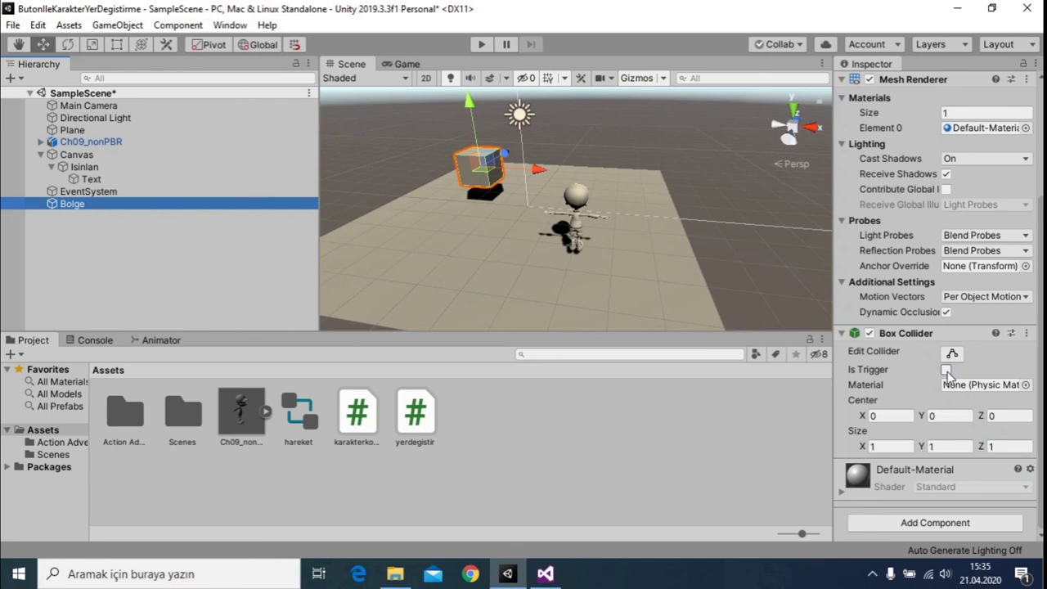
# Enable Is Trigger on Bolge's Box Collider and test-walk the character with arrow keys
pyautogui.click(946, 370)
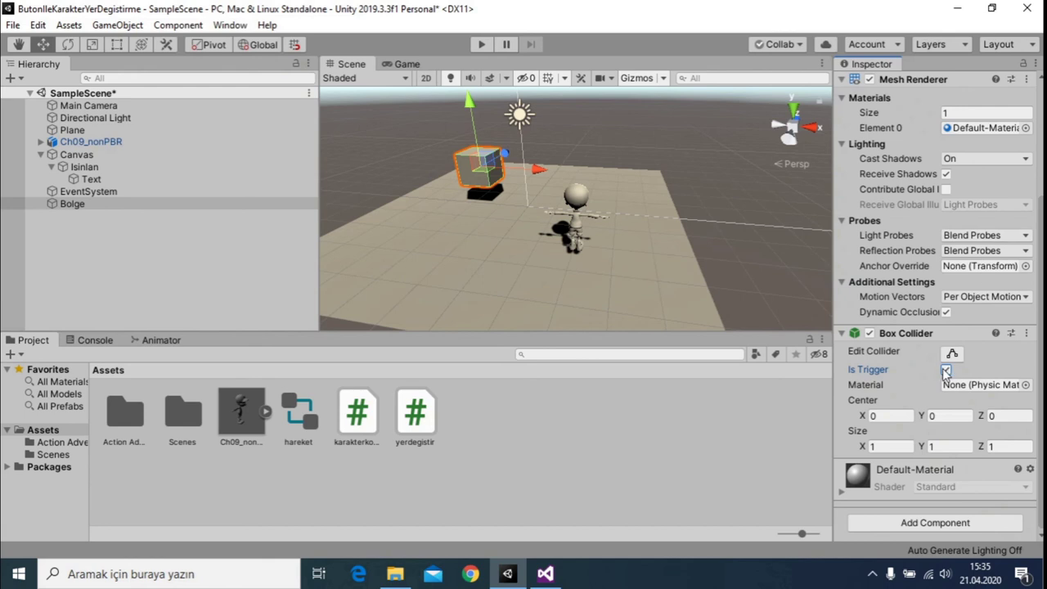
pyautogui.click(482, 45)
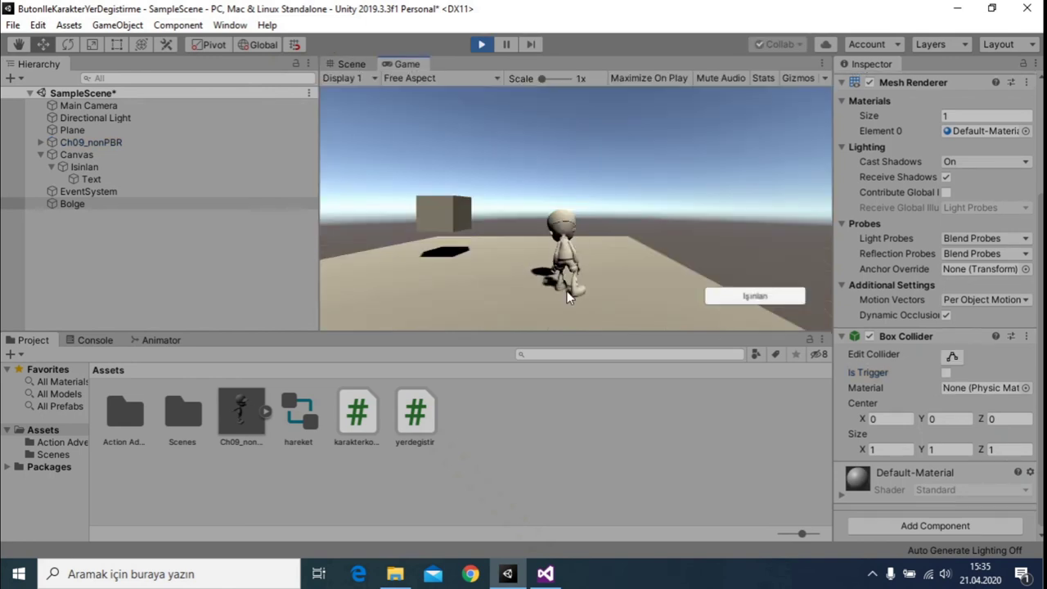
pyautogui.press('Left')
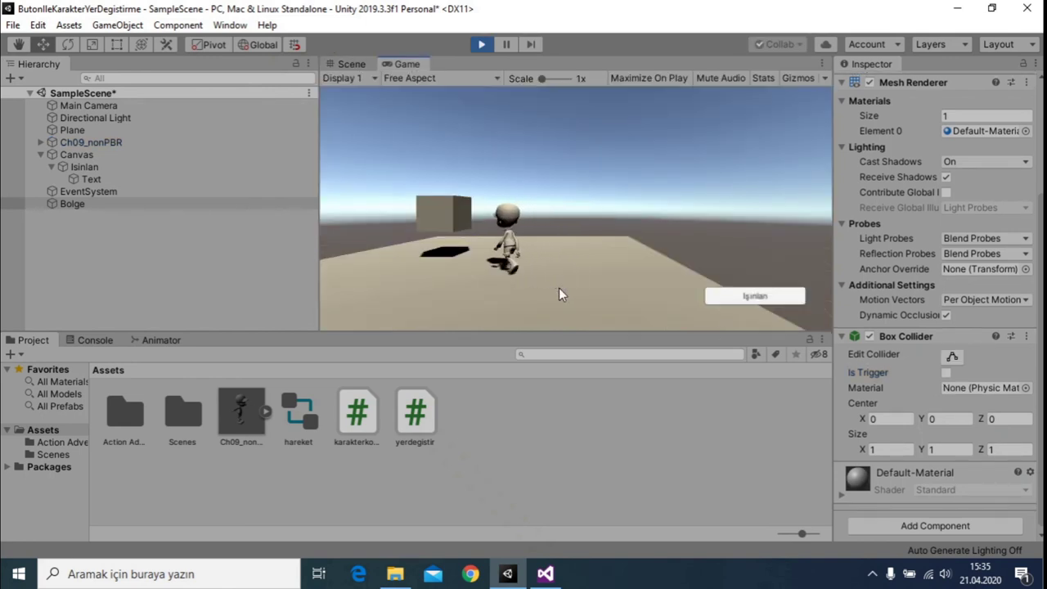
pyautogui.press('Left')
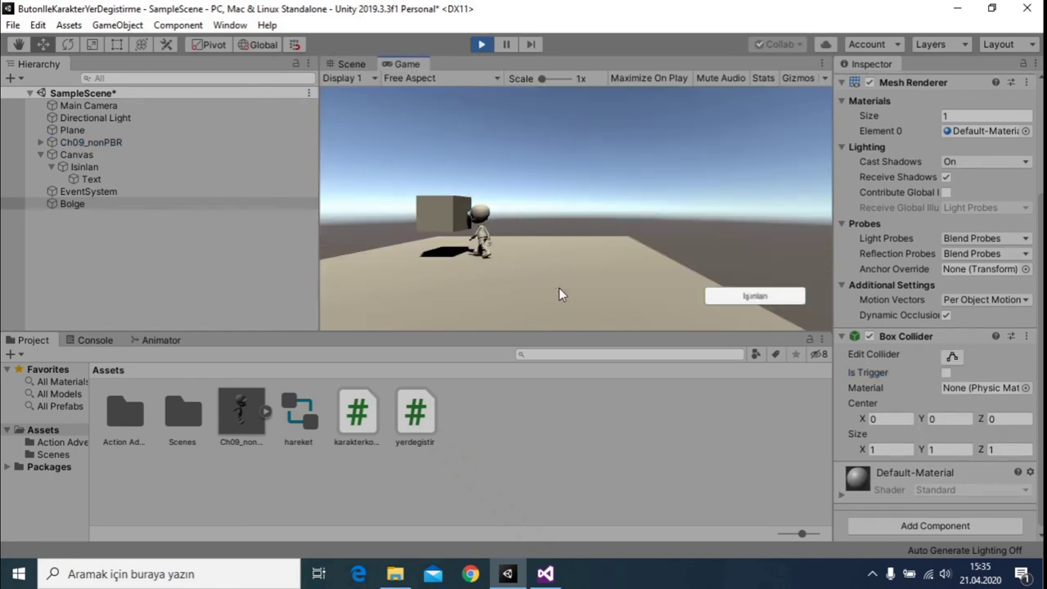
pyautogui.press('Down')
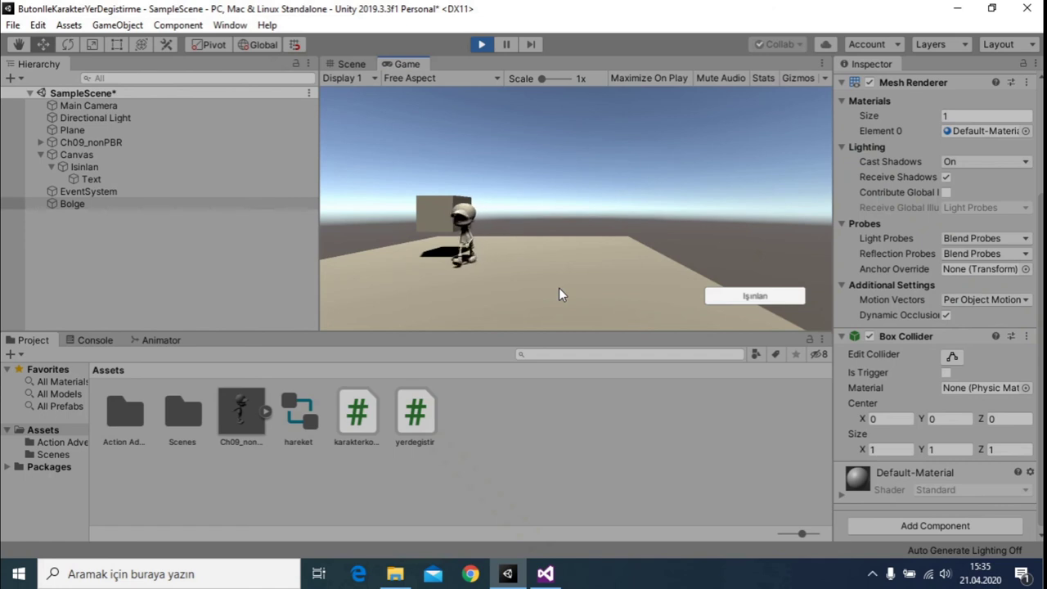
pyautogui.press('Right')
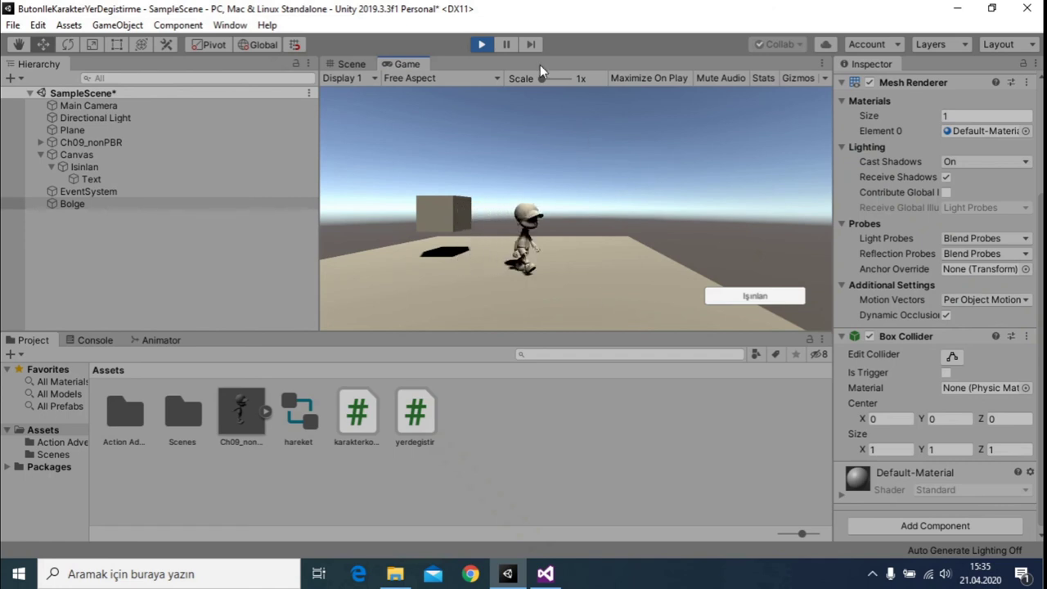
pyautogui.click(482, 46)
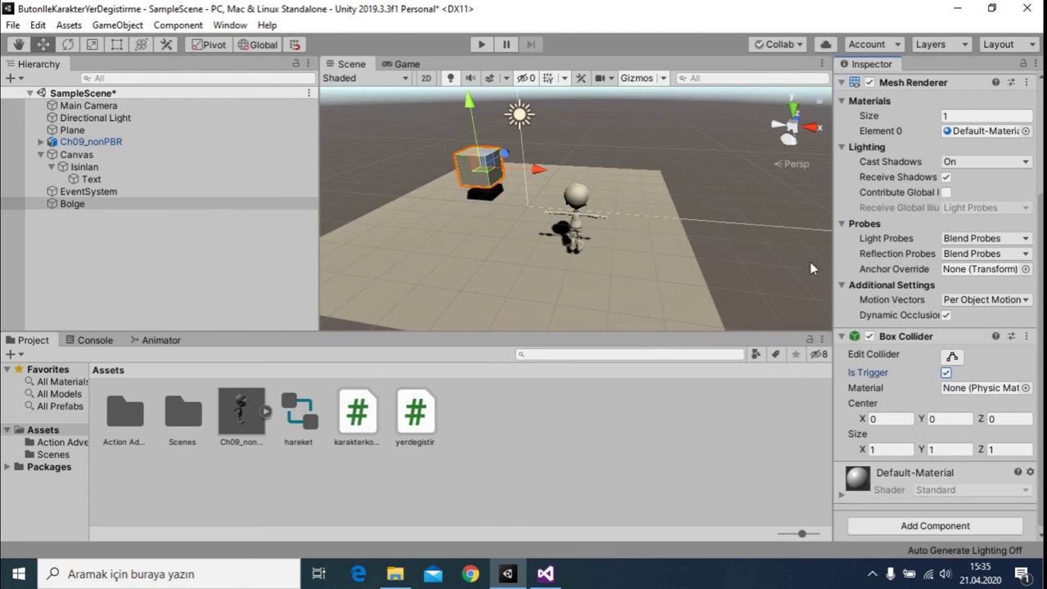
# Replay the scene and press Işınlan twice to teleport onto the Bolge cube
pyautogui.click(482, 46)
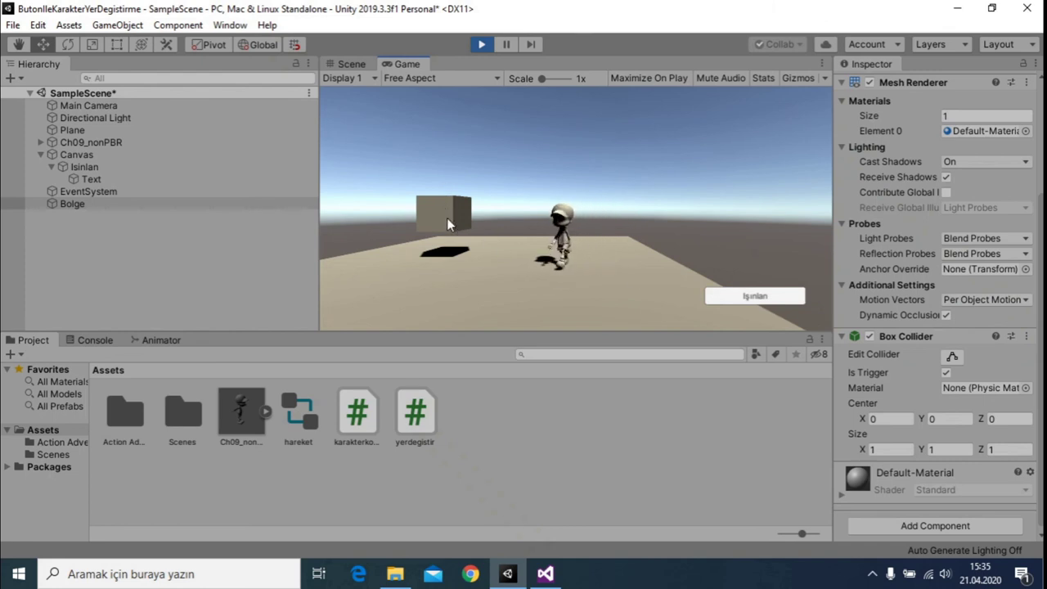
pyautogui.click(743, 296)
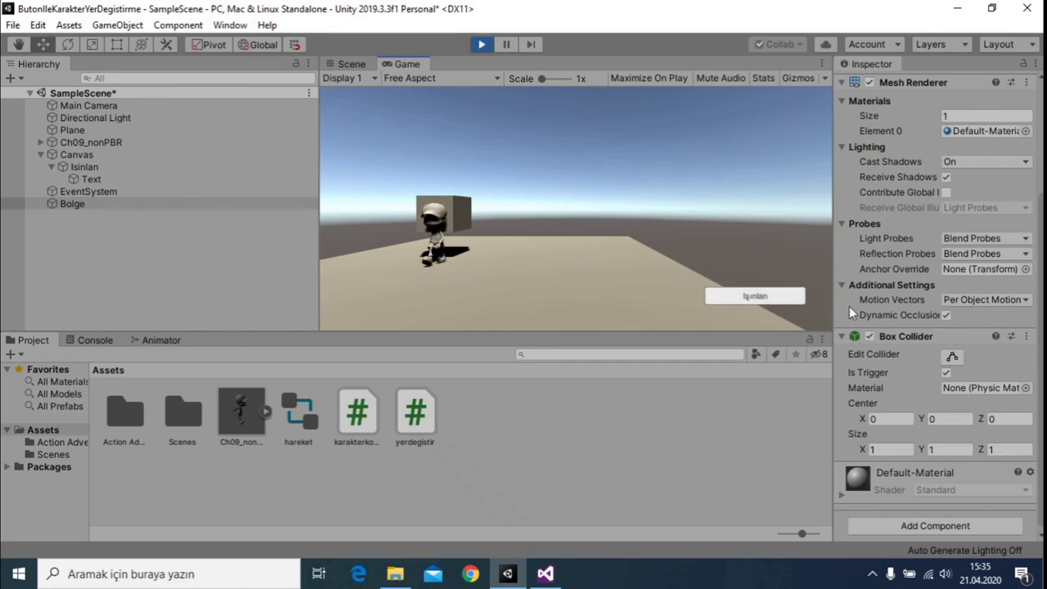
pyautogui.click(782, 297)
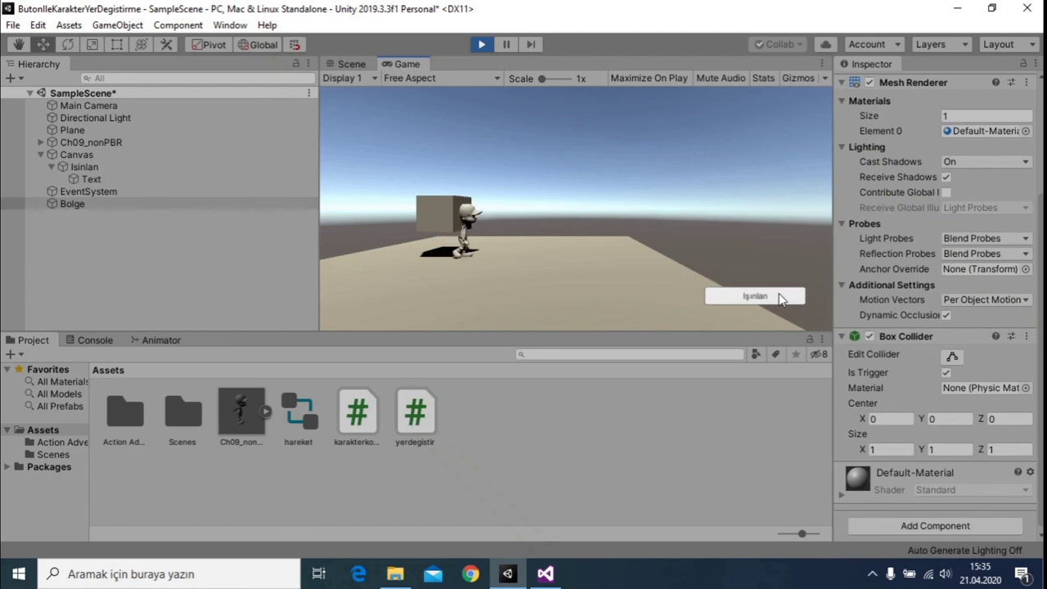
pyautogui.click(352, 64)
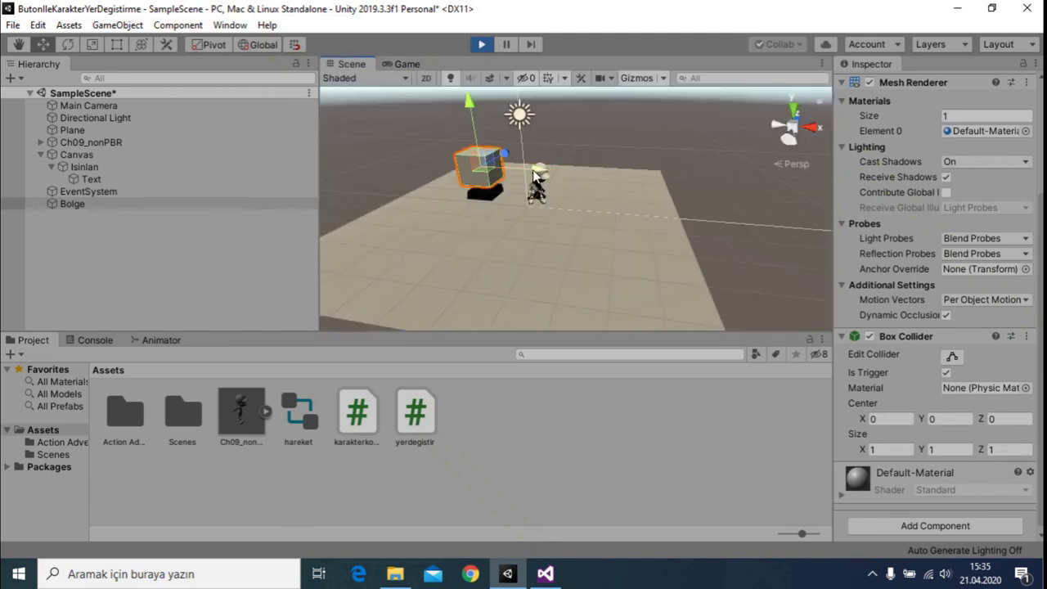
# Drag the Bolge cube toward the lower right and teleport the character there twice
pyautogui.moveTo(536, 176); pyautogui.dragTo(644, 233)
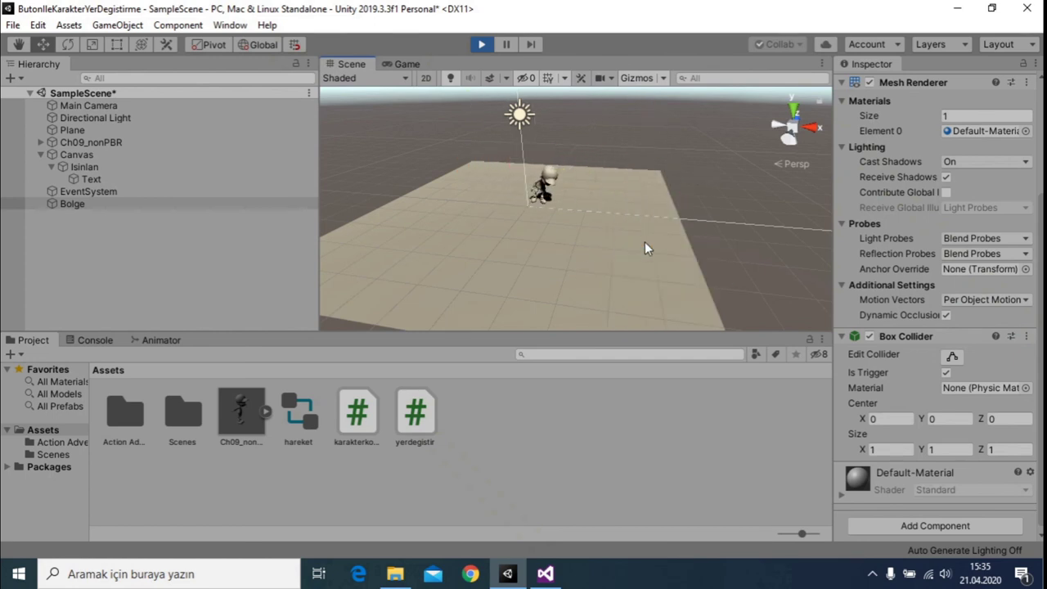
pyautogui.moveTo(644, 229); pyautogui.dragTo(652, 204)
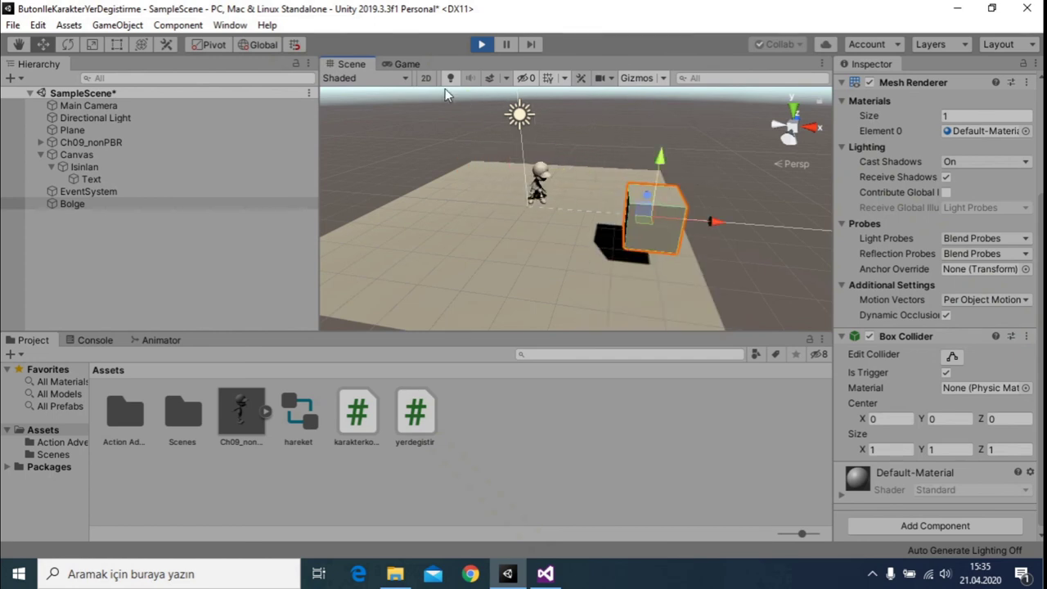
pyautogui.click(407, 64)
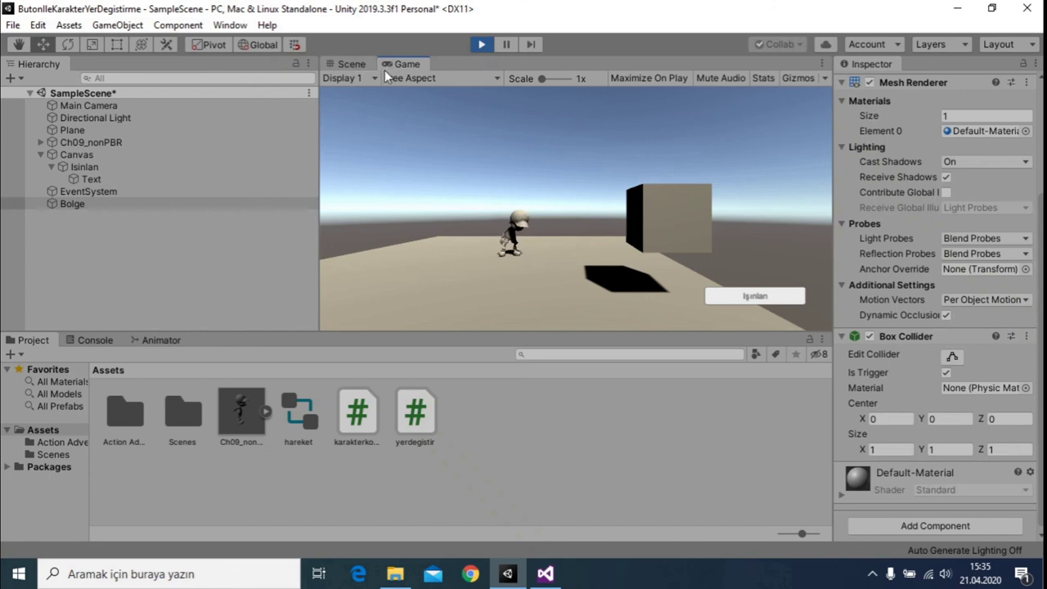
pyautogui.press('Left')
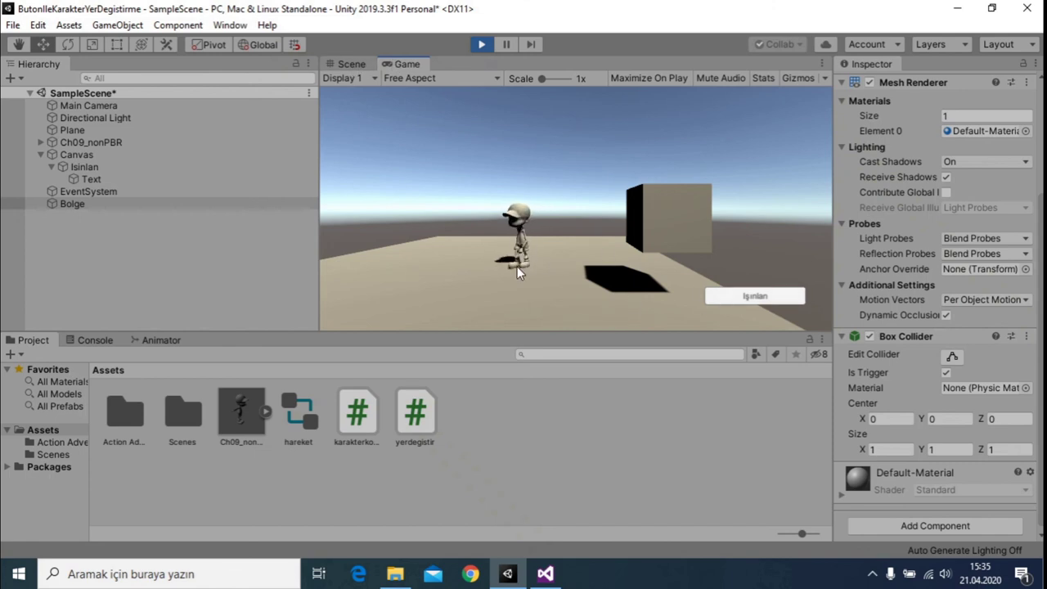
pyautogui.click(762, 298)
pyautogui.click(761, 298)
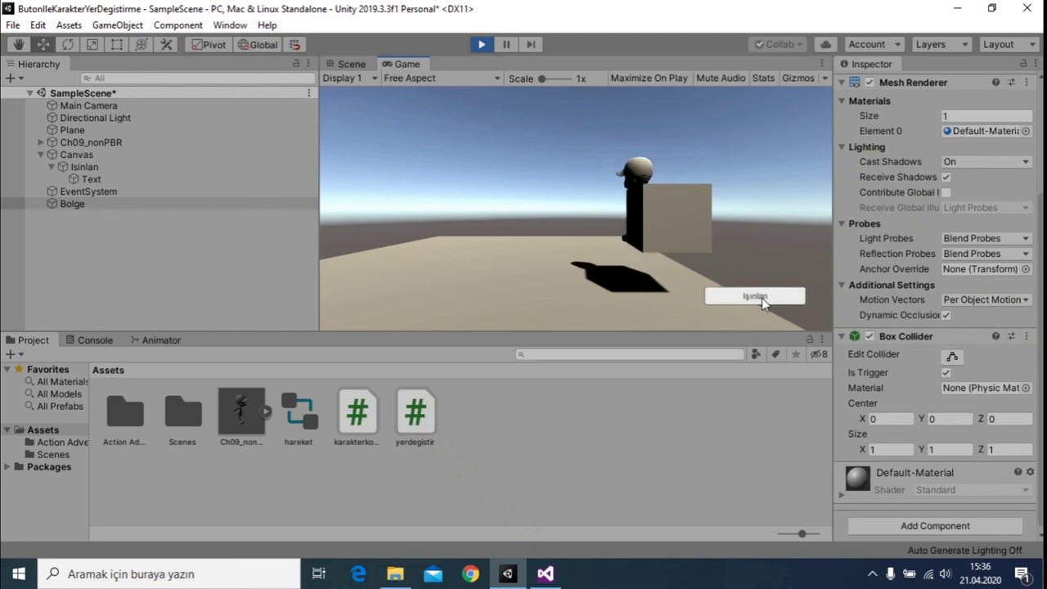
pyautogui.press('Left')
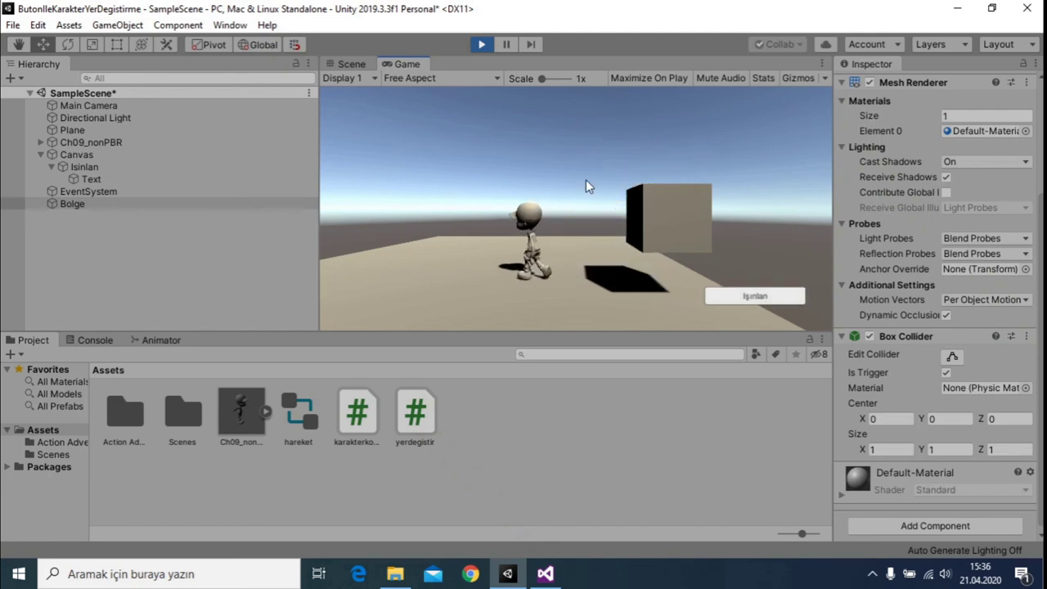
pyautogui.press('Up')
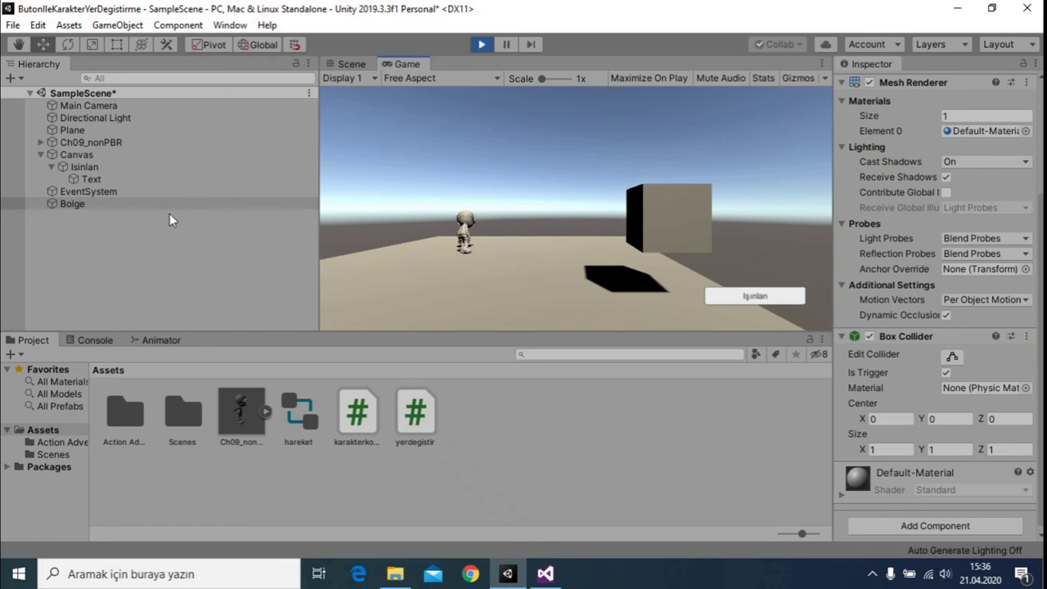
# Select Bolge, walk the character around, and teleport it onto the cube once more
pyautogui.click(85, 204)
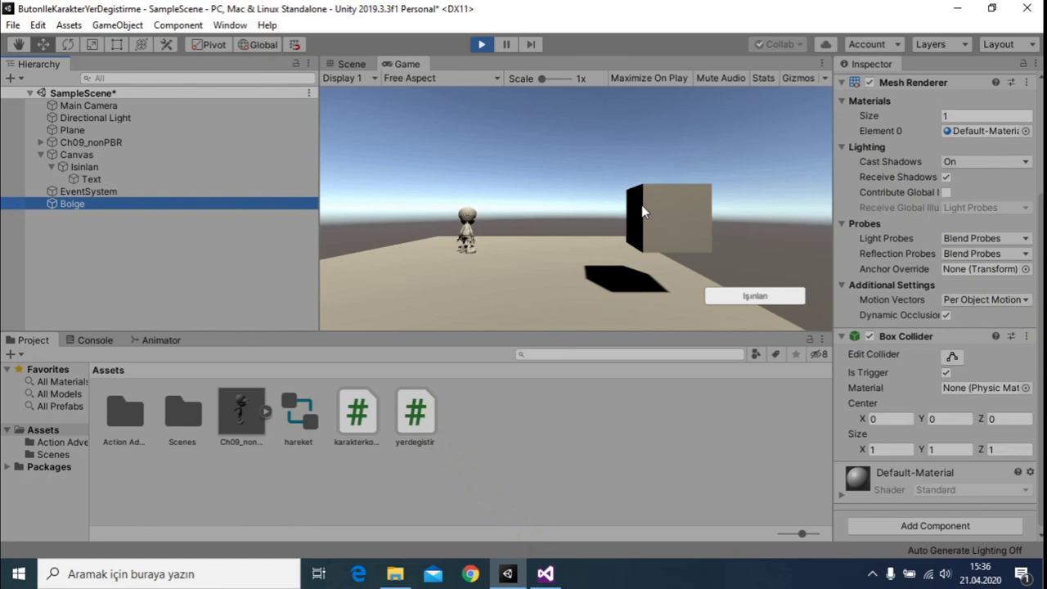
pyautogui.click(653, 236)
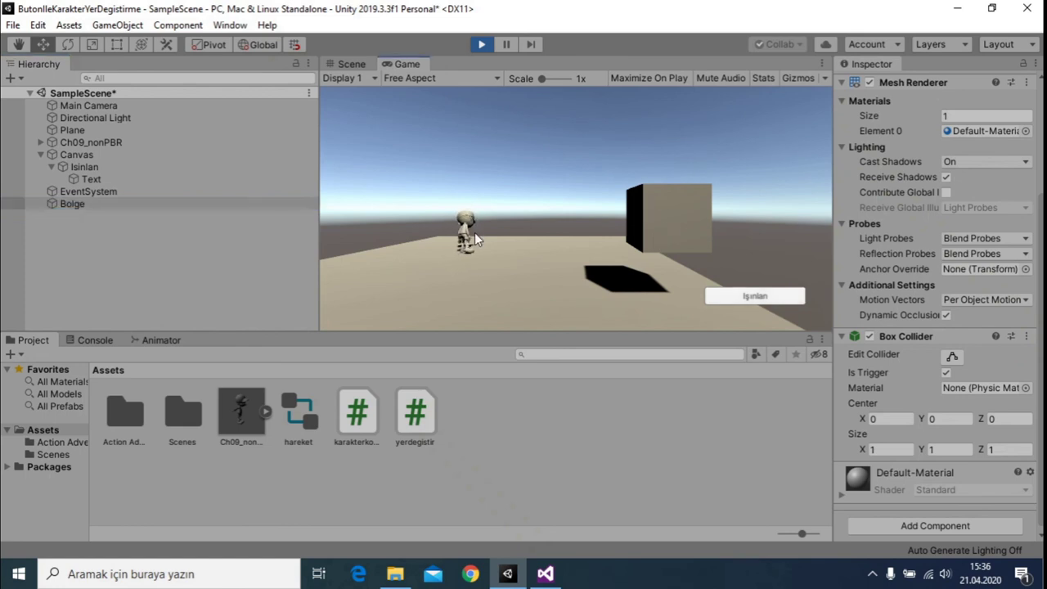
pyautogui.press('Left')
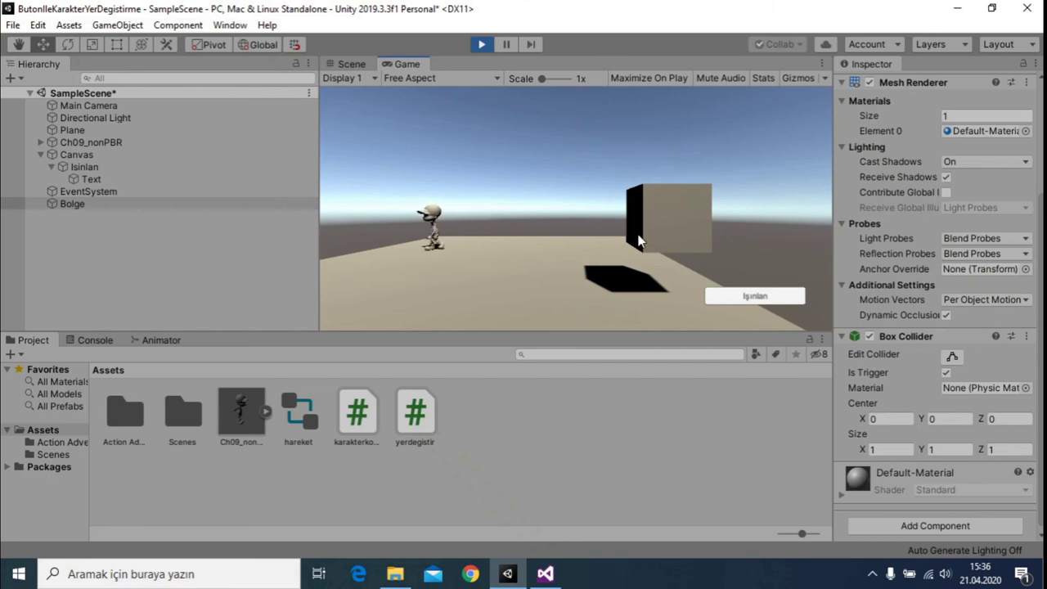
pyautogui.press('Right')
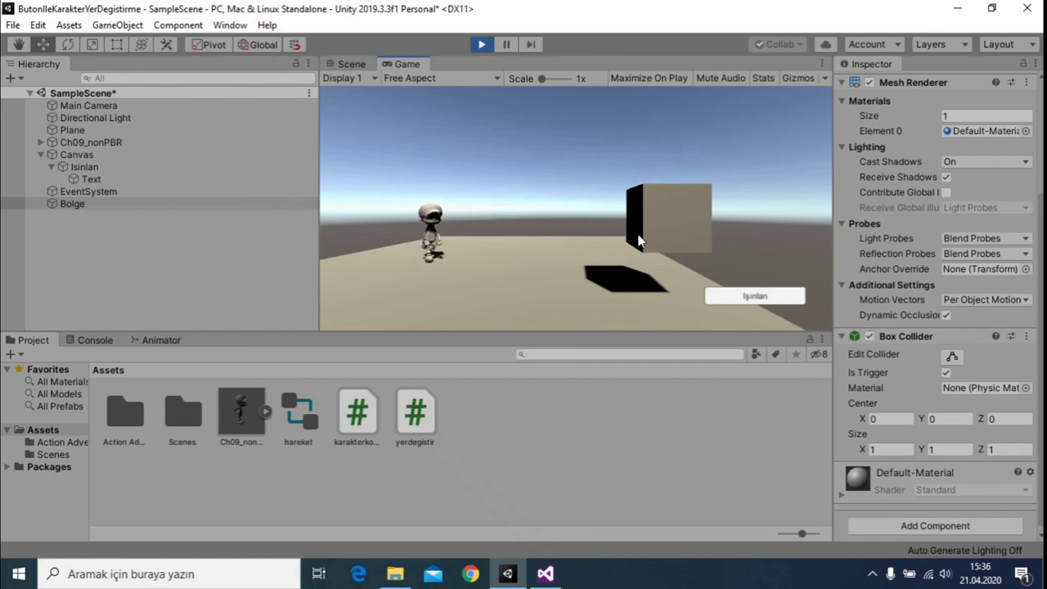
pyautogui.press('Left')
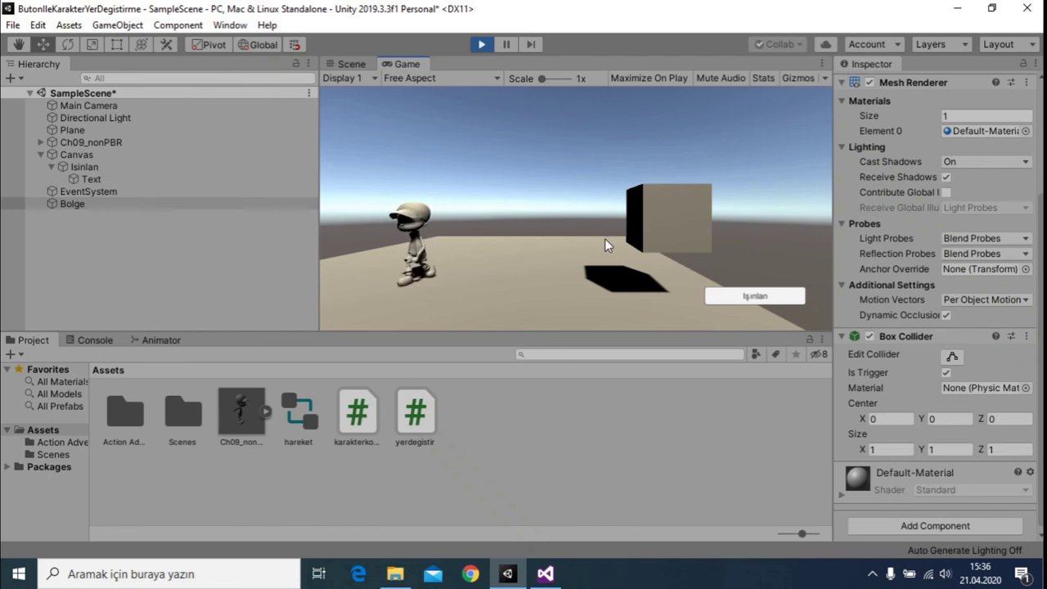
pyautogui.click(746, 297)
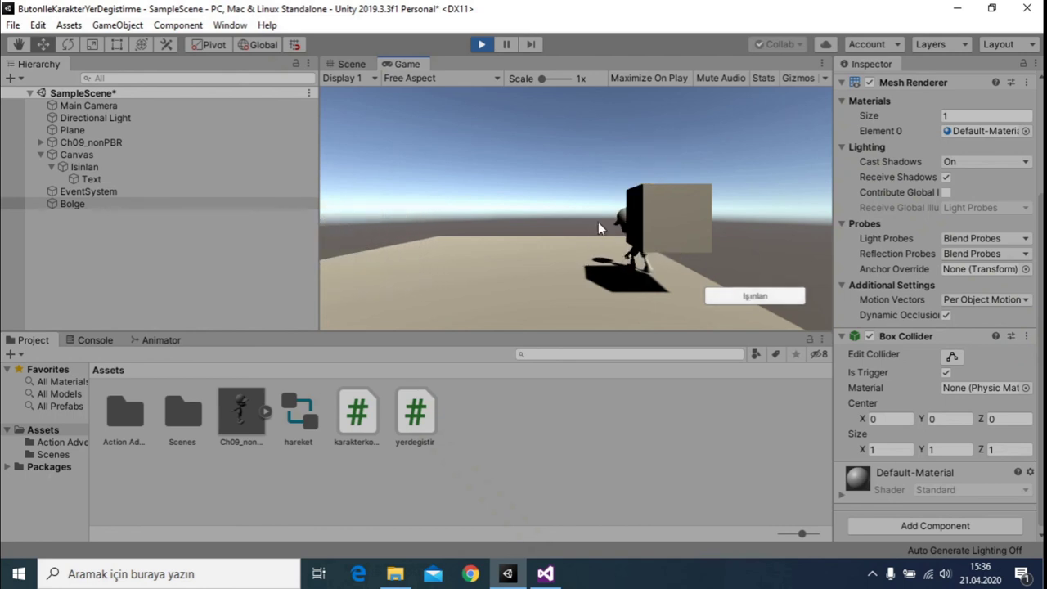